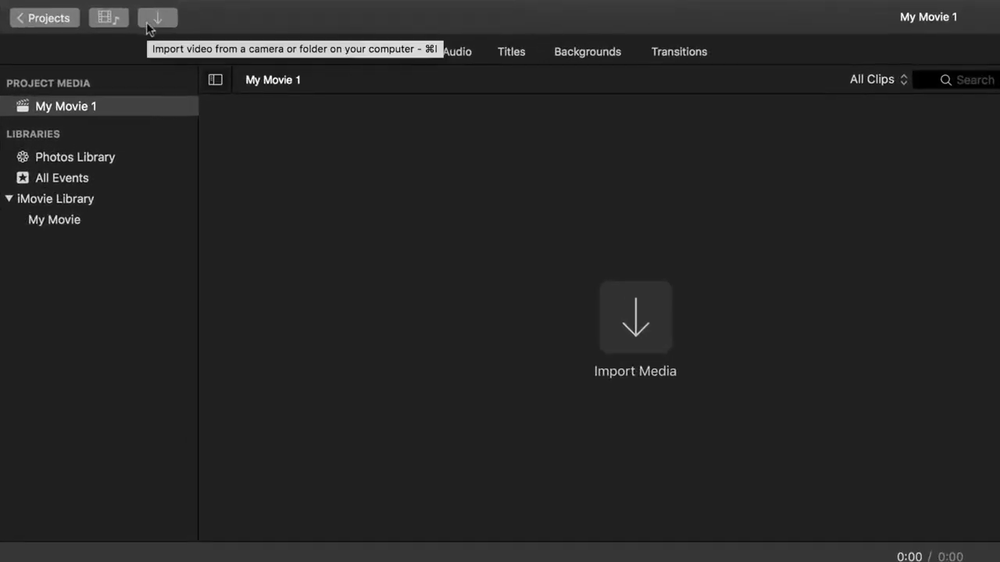
# Import the clips DJI_0200.MP4, DJI_0202.MP4 and DJI_0203.MP4 from the iMovie 2018 folder into the project media
pyautogui.click(148, 24)
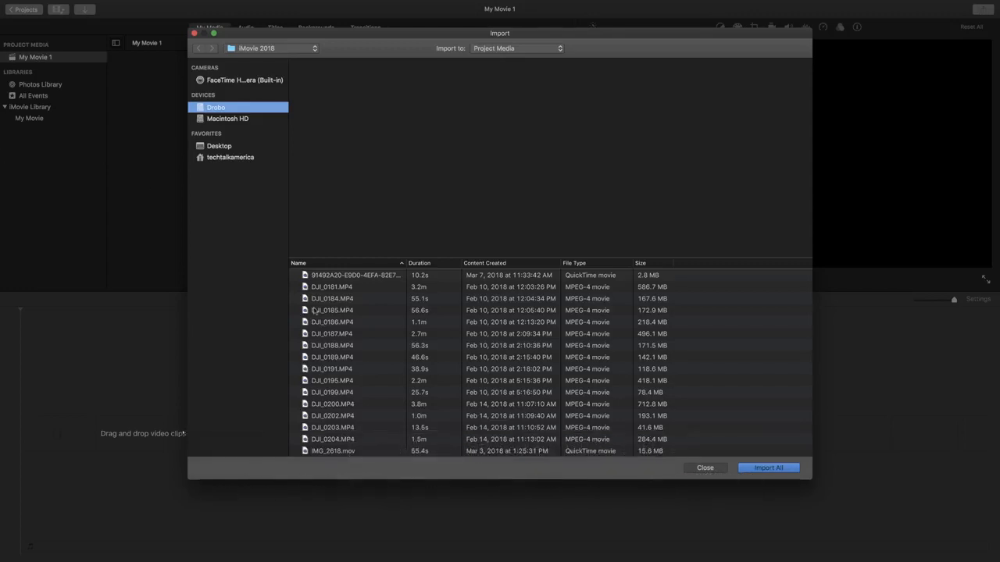
pyautogui.click(357, 405)
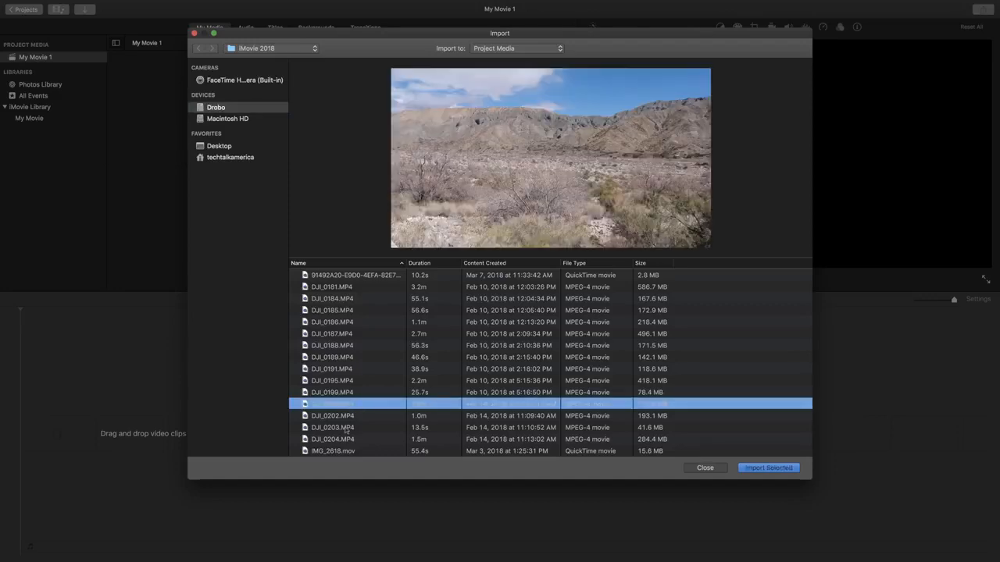
pyautogui.keyDown('shift'); pyautogui.click(346, 429); pyautogui.keyUp('shift')
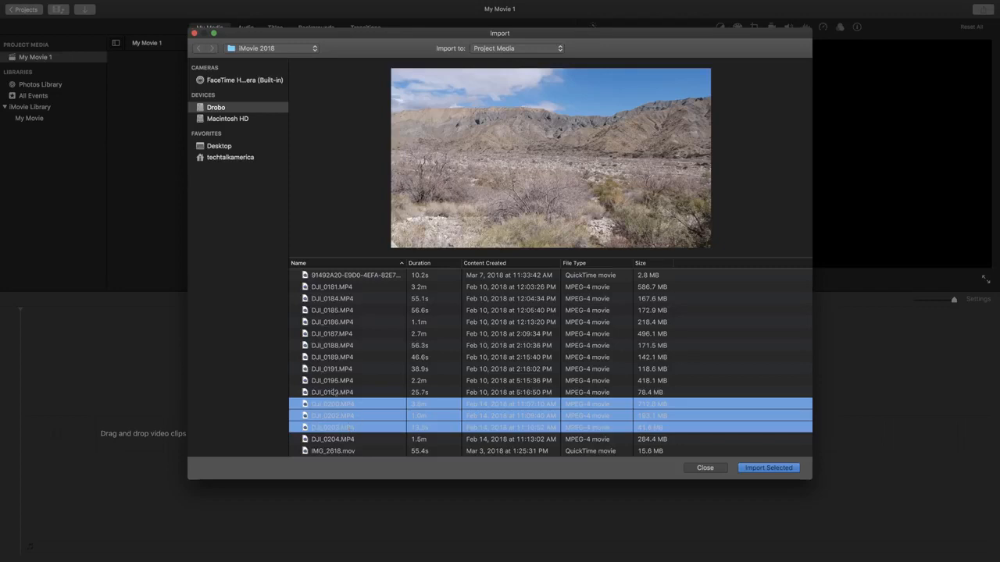
pyautogui.click(793, 464)
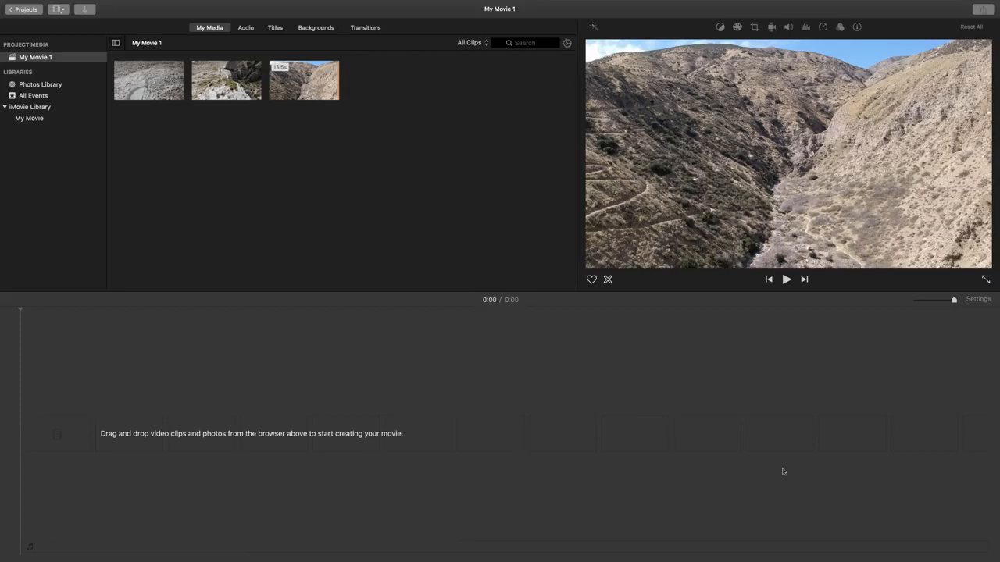
pyautogui.click(783, 470)
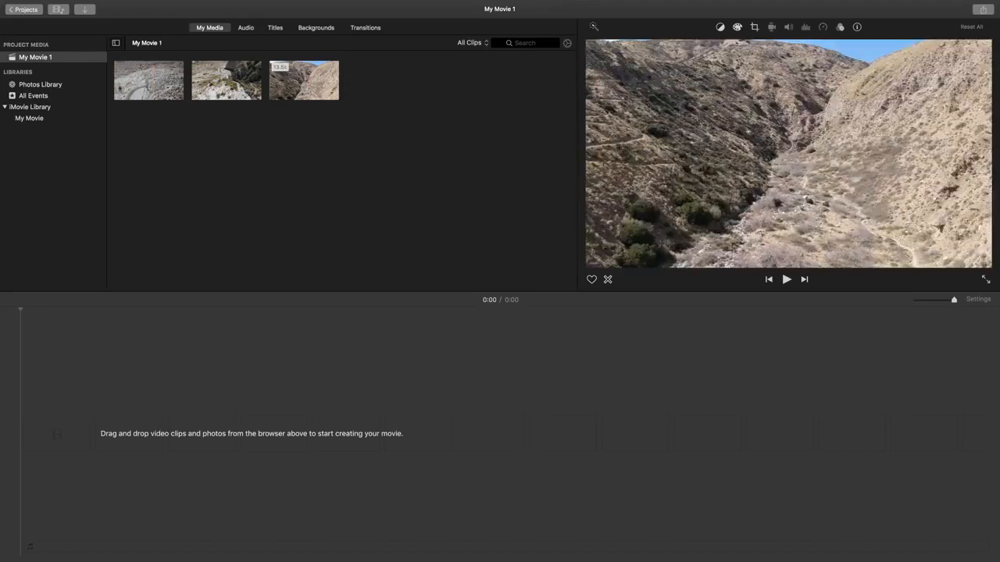
# Mark the opening 4.6 seconds or so of the first imported clip, append that range to the timeline and play it back
pyautogui.press('space')
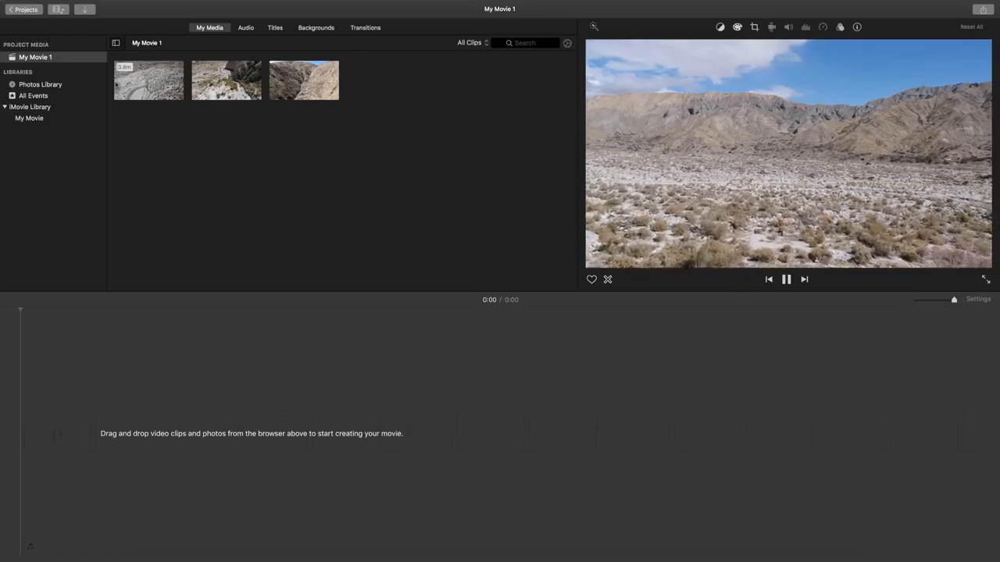
pyautogui.press('space')
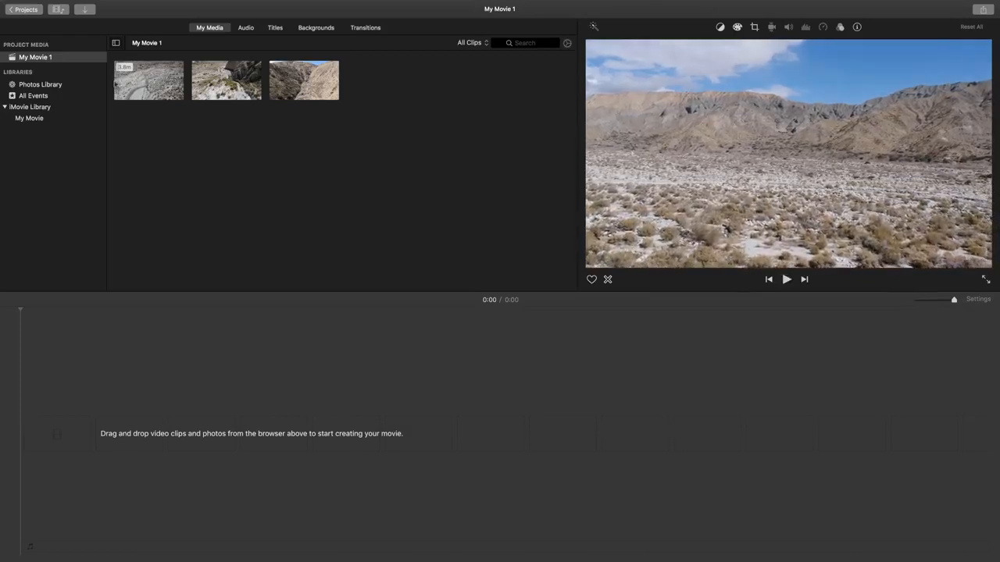
pyautogui.click(115, 84)
pyautogui.press('space')
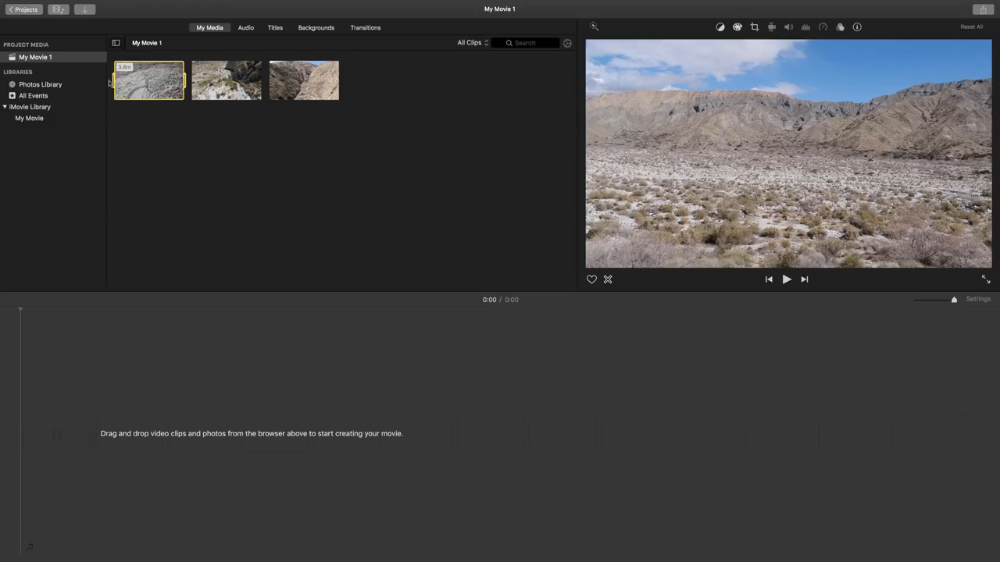
pyautogui.press('o')
pyautogui.press('e')
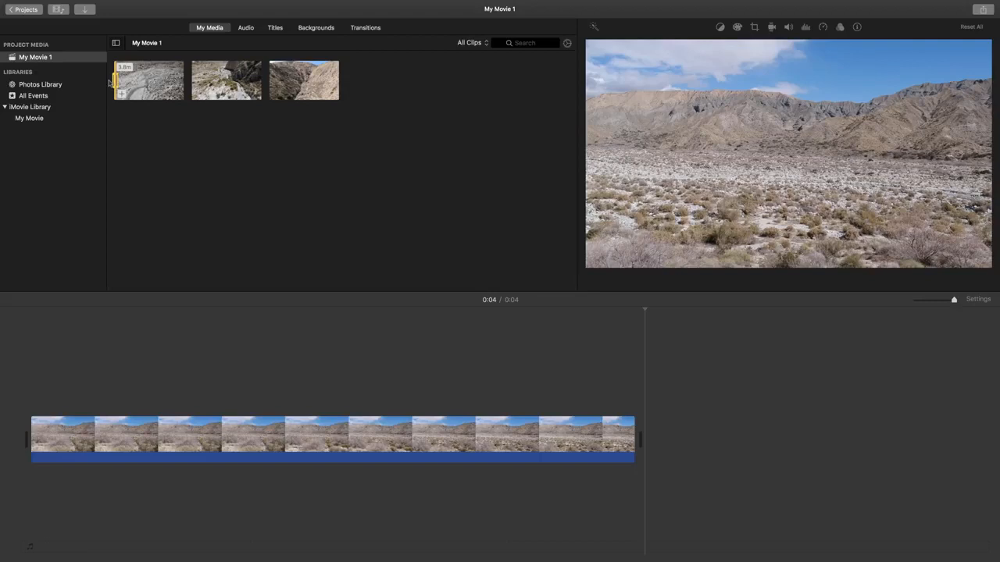
pyautogui.press('space')
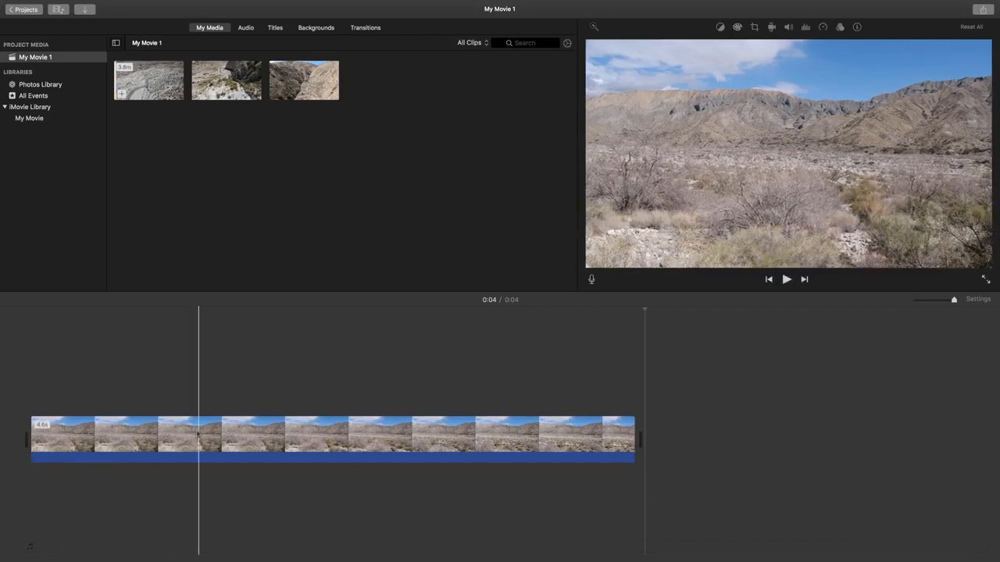
pyautogui.press('space')
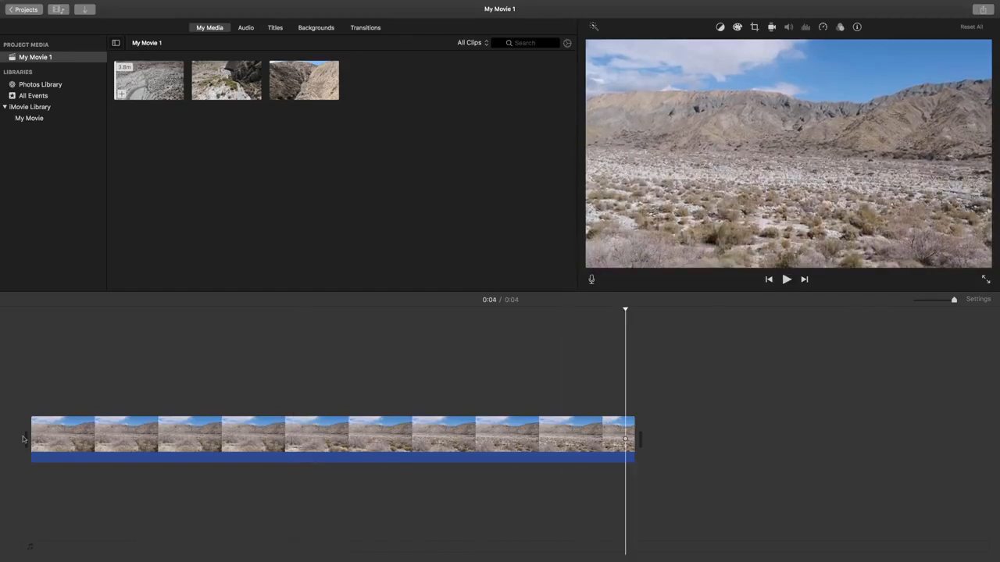
# Mark a second range of about 12 seconds further into the first clip and append it to the timeline
pyautogui.click(115, 78)
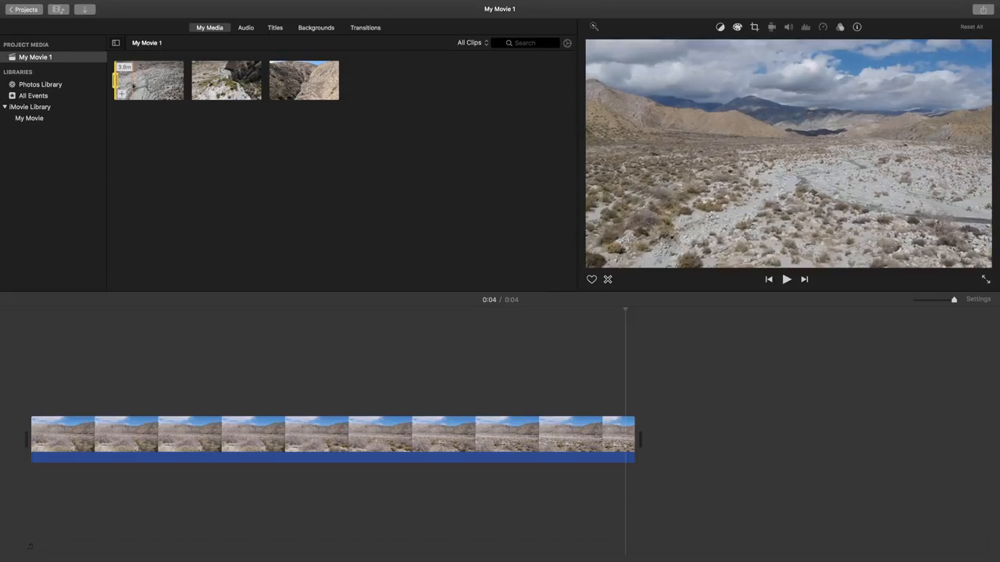
pyautogui.press('space')
pyautogui.press('i')
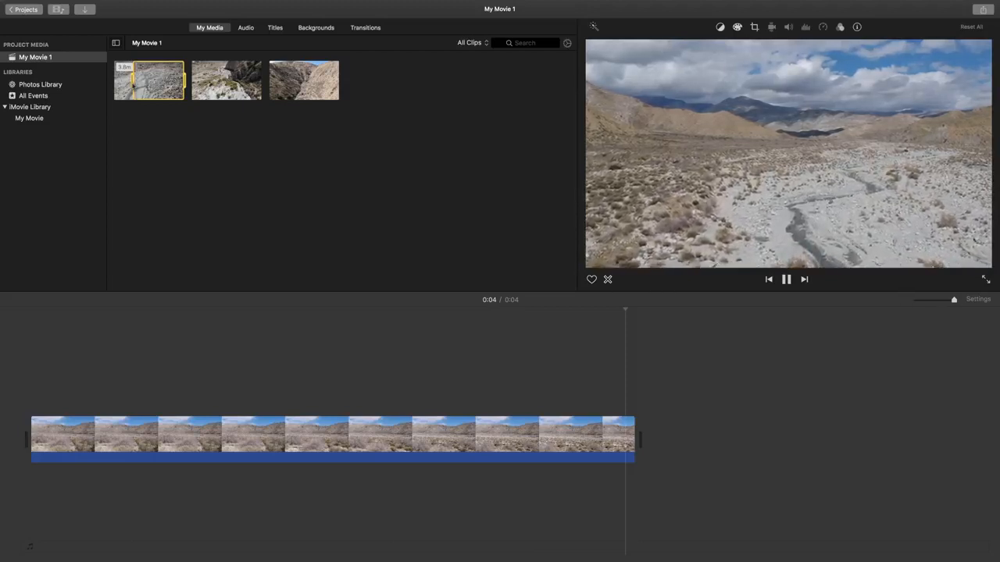
pyautogui.press('o')
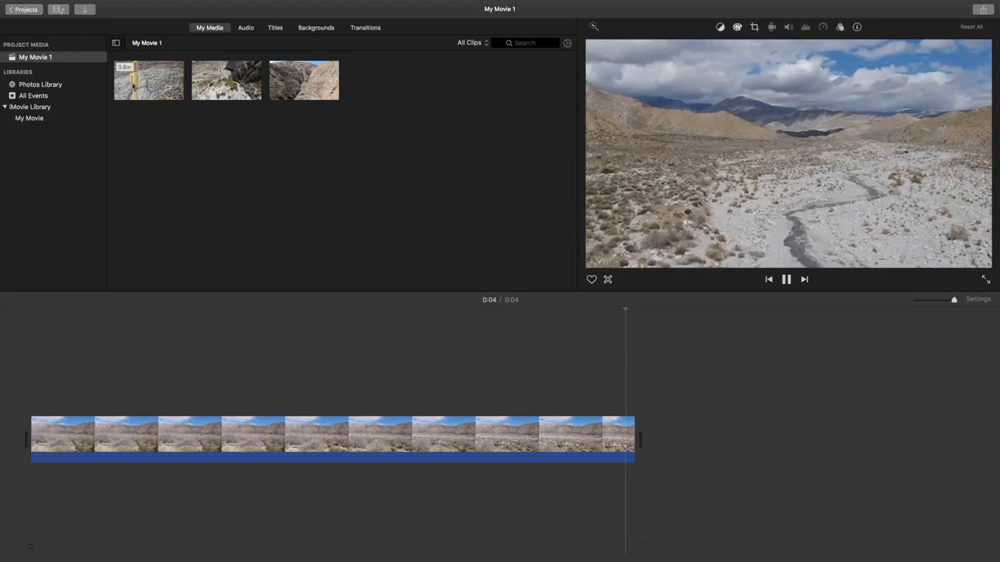
pyautogui.press('e')
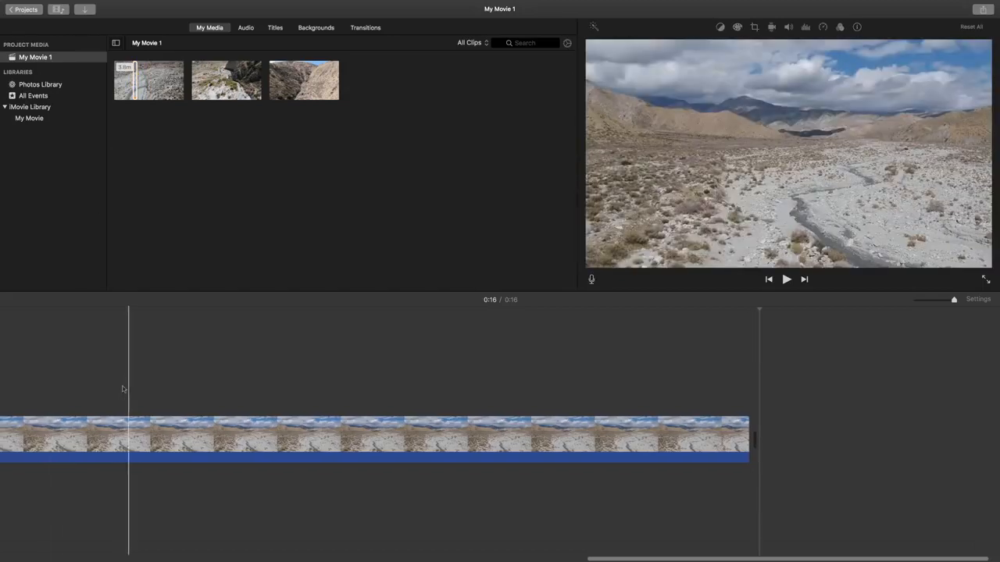
# Play the timeline across the join between the two appended clips to check the cut
pyautogui.hscroll(-5, 122, 389)
pyautogui.hscroll(-10, 122, 389)
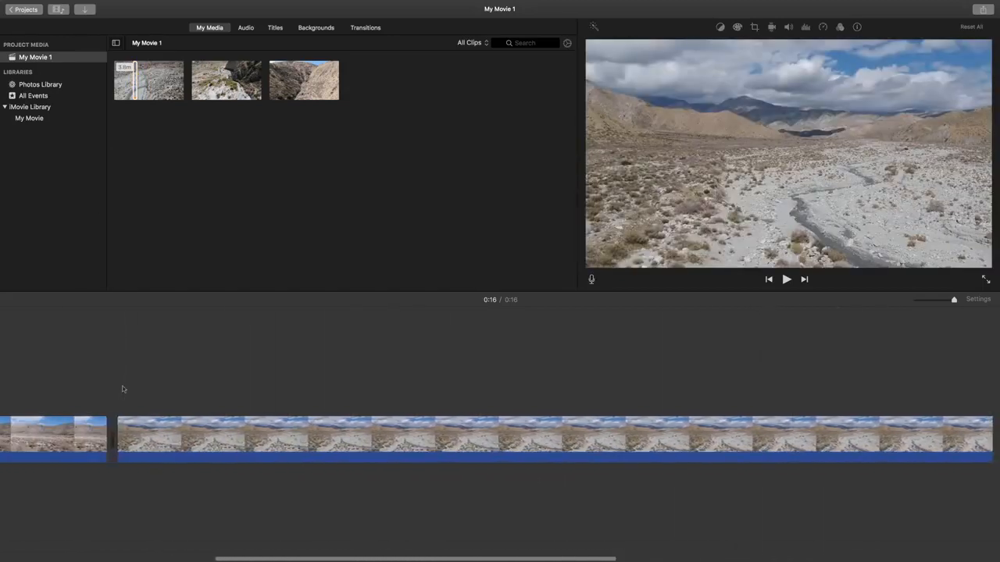
pyautogui.hscroll(-4, 122, 389)
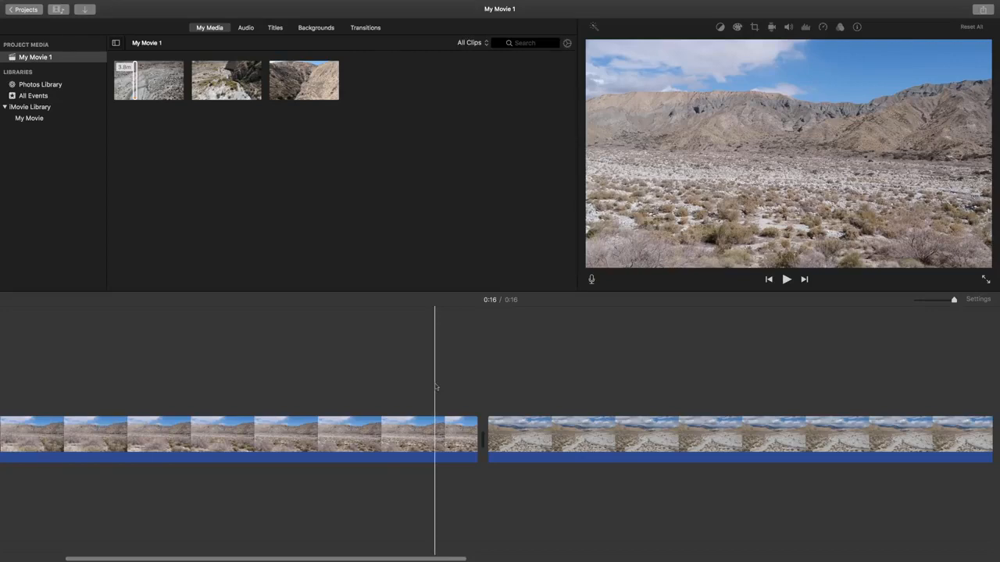
pyautogui.press('space')
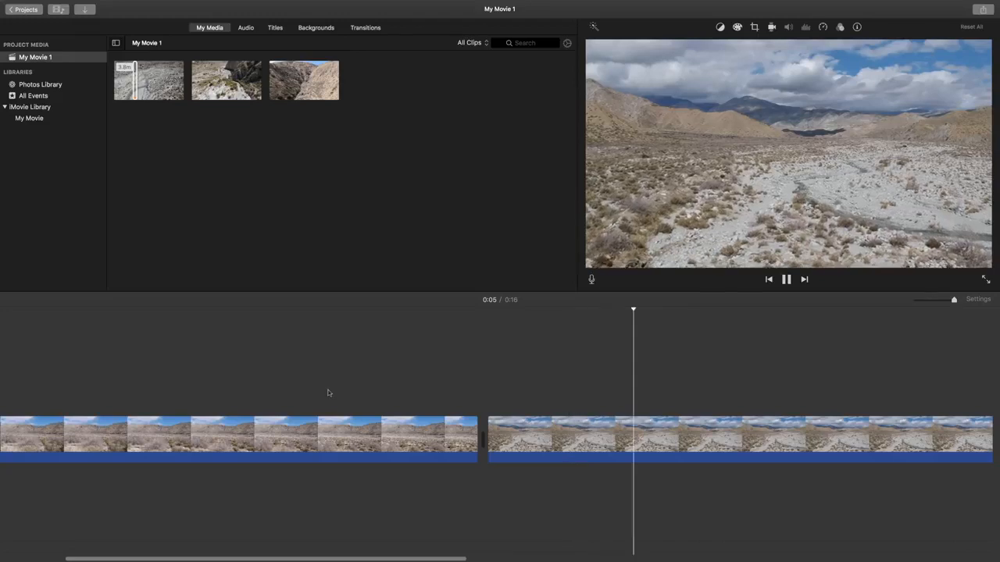
pyautogui.press('space')
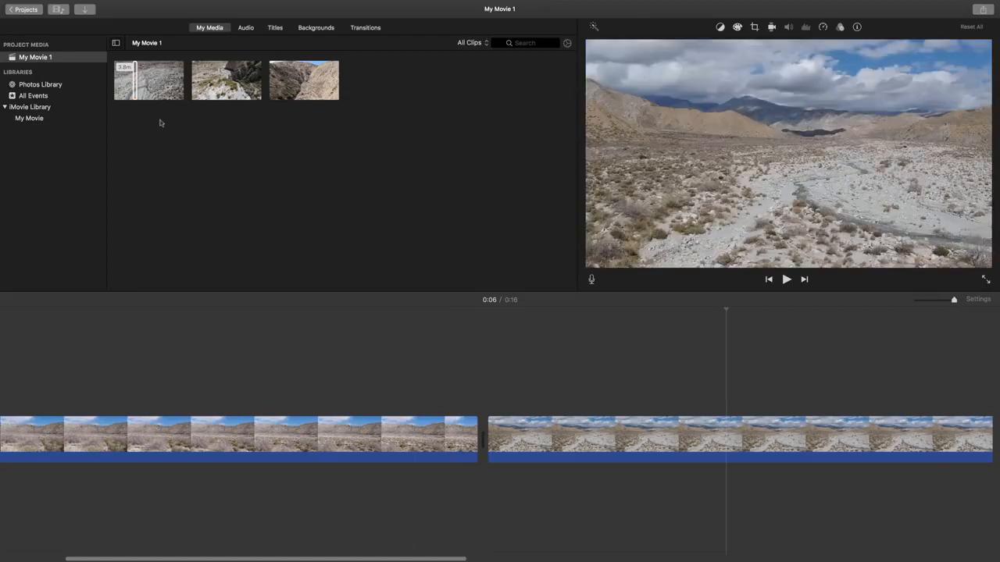
# Leave the current movie and open the 2018 Palm Springs Winter Vacation project
pyautogui.click(27, 10)
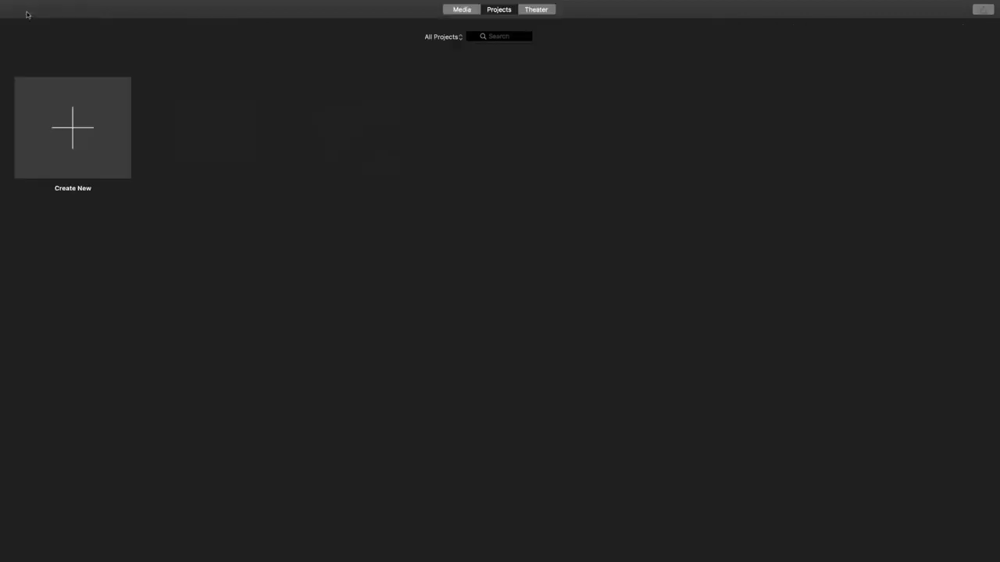
pyautogui.doubleClick(391, 123)
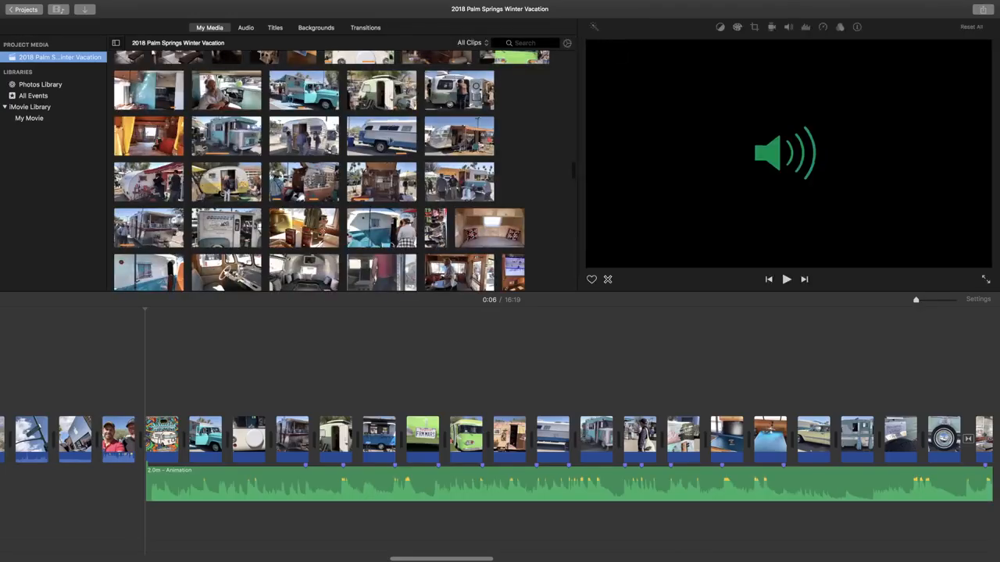
pyautogui.click(165, 364)
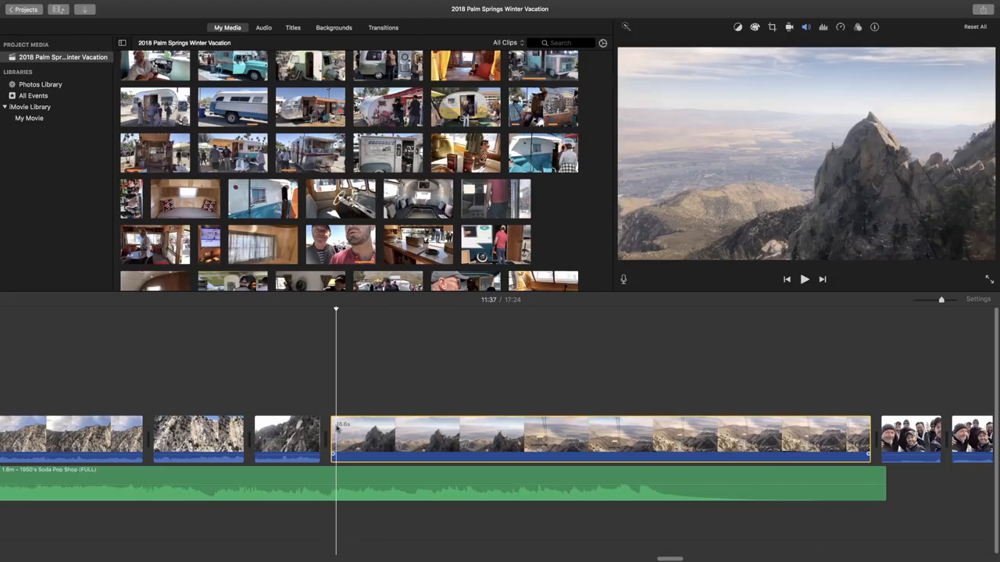
# Play through the 16.6-second mountain tramway clip to find the section worth cutting
pyautogui.press('space')
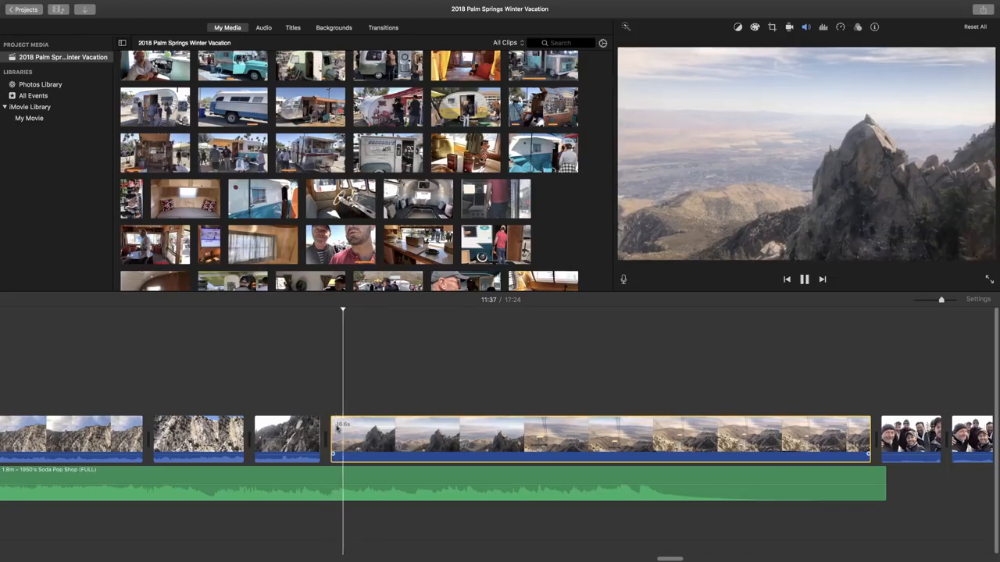
pyautogui.press('XF86AudioMute')
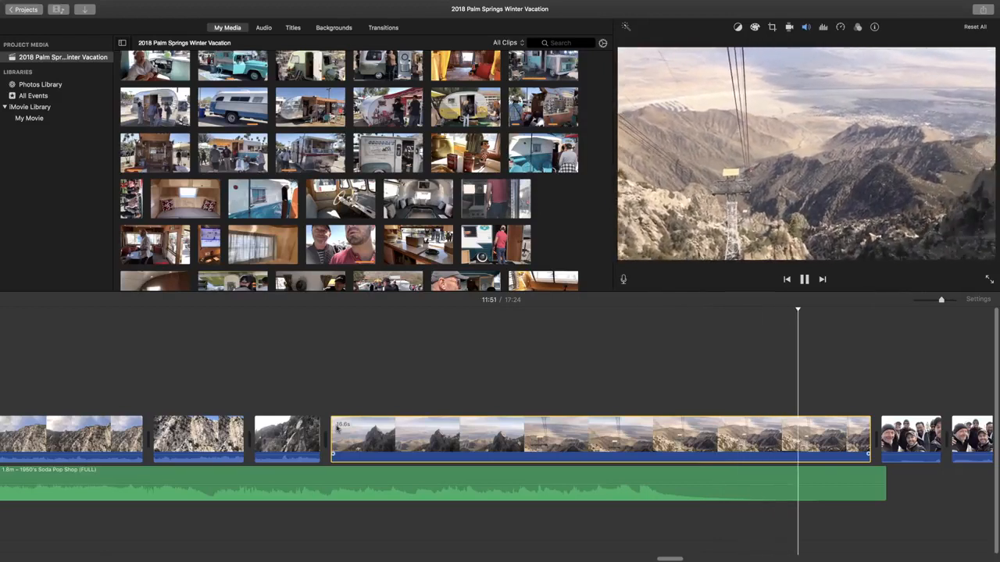
pyautogui.press('space')
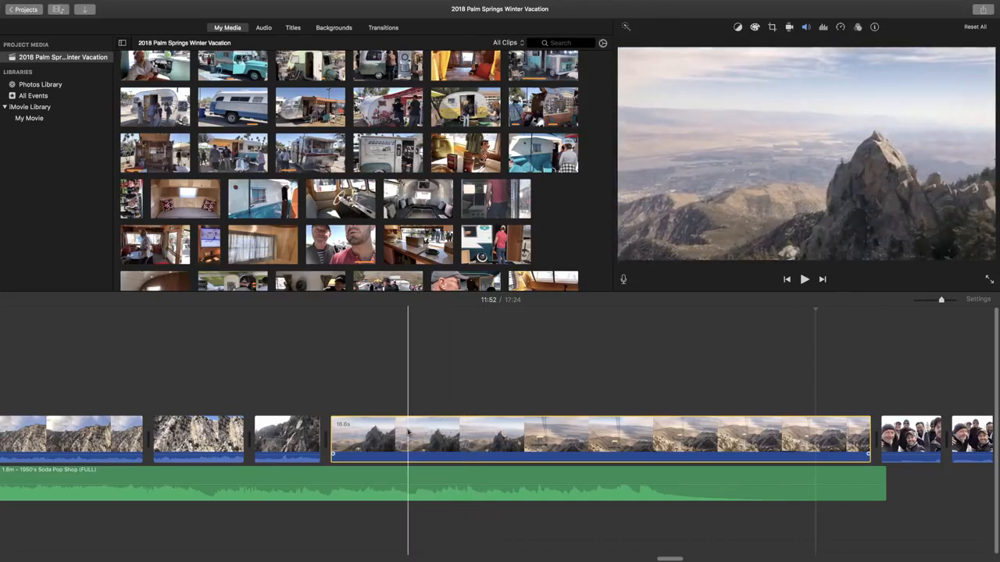
# Split the 16.6-second mountain tramway clip at 11:39 and at 11:47
pyautogui.click(408, 432)
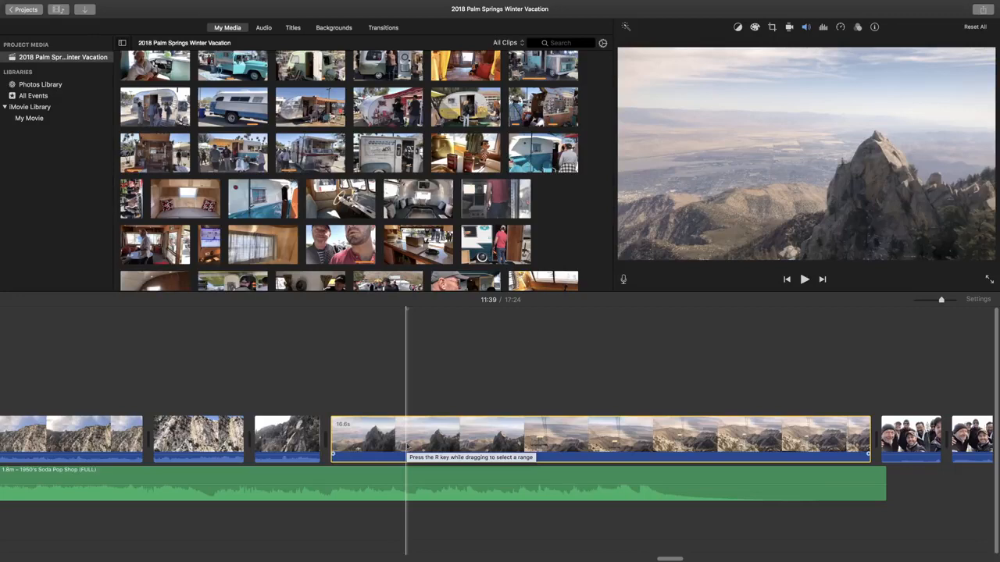
pyautogui.press('super+b')
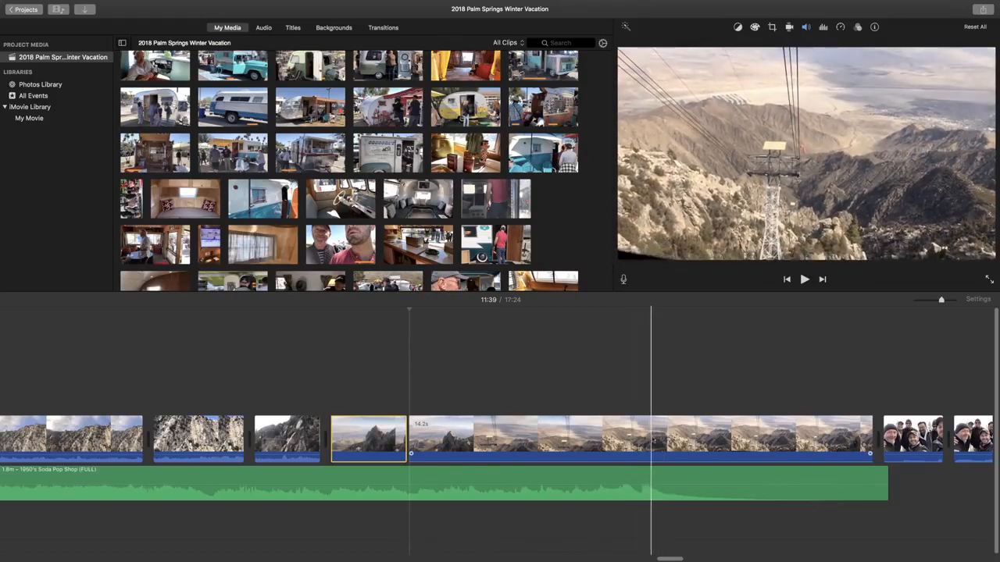
pyautogui.click(653, 437)
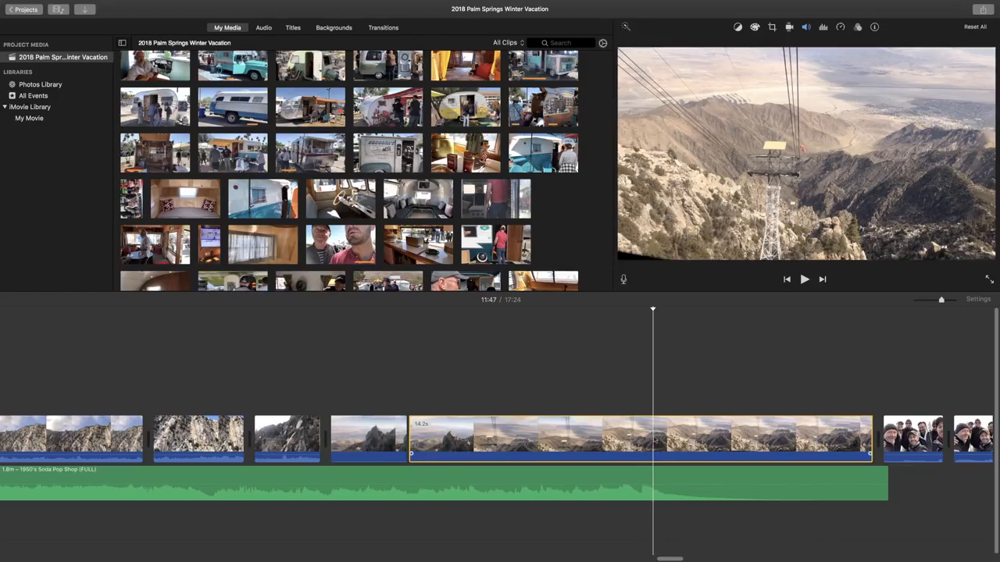
pyautogui.press('super+b')
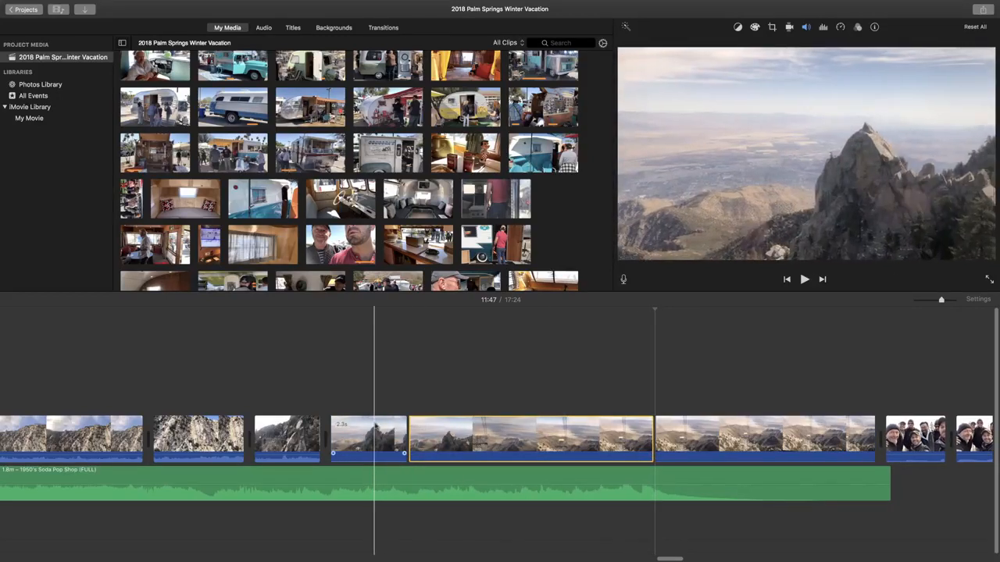
# Delete the middle segment of the split tramway clip and play back the shortened sequence across the new cut
pyautogui.click(375, 430)
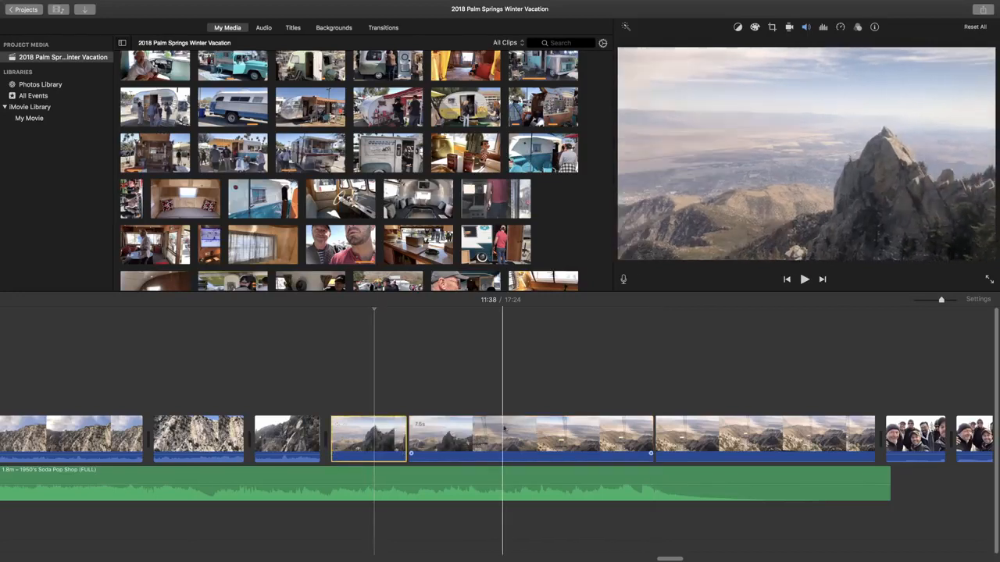
pyautogui.click(547, 431)
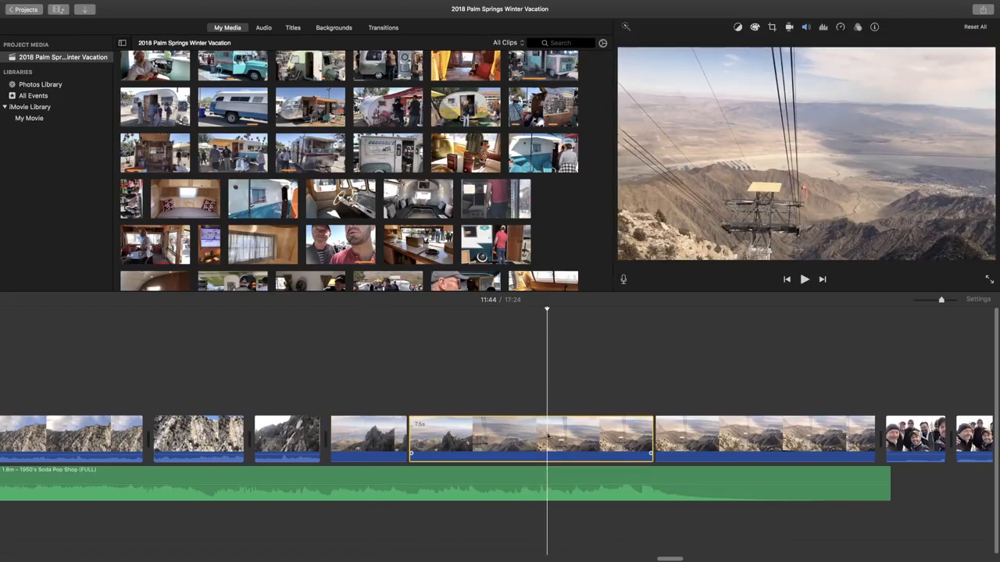
pyautogui.press('Delete')
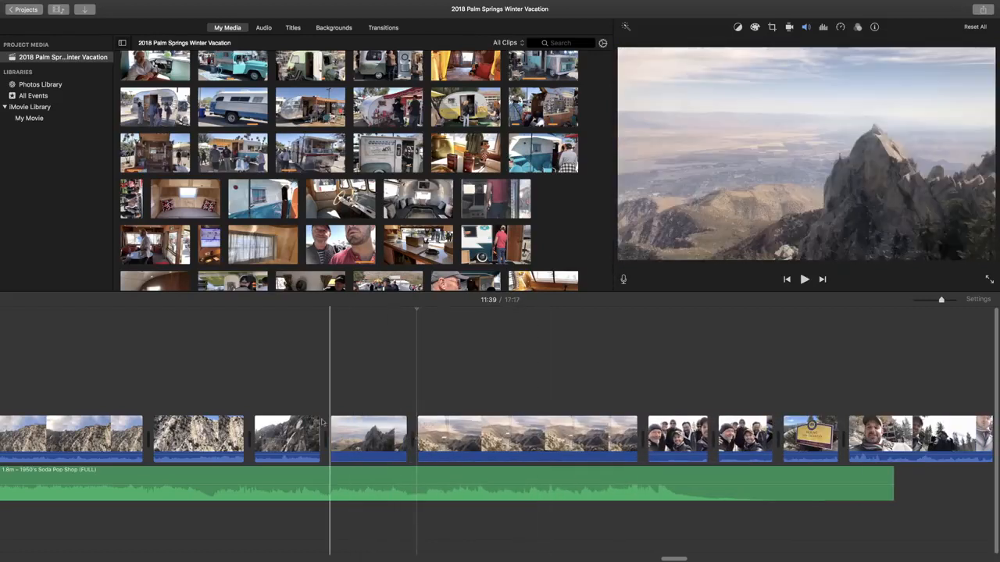
pyautogui.press('space')
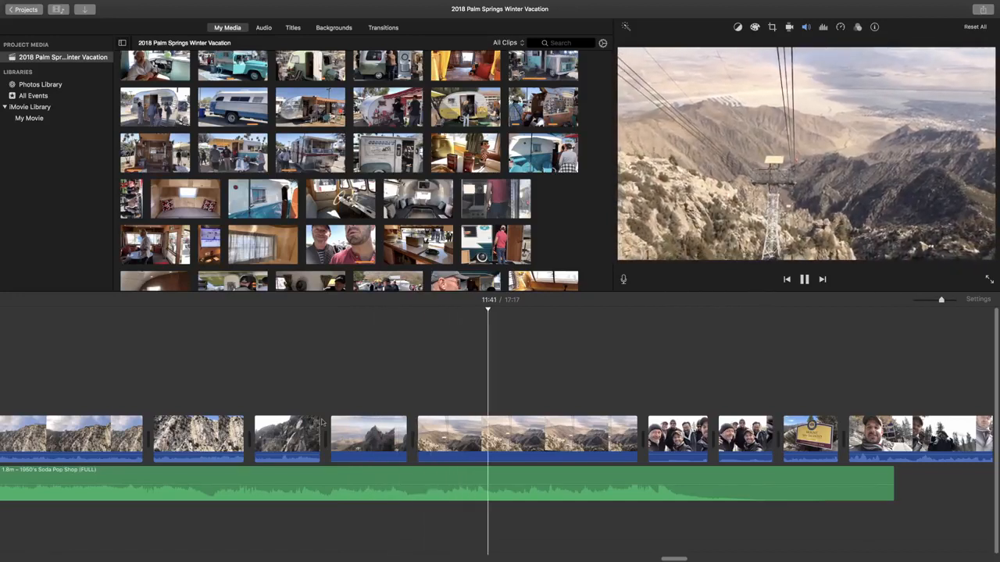
pyautogui.press('space')
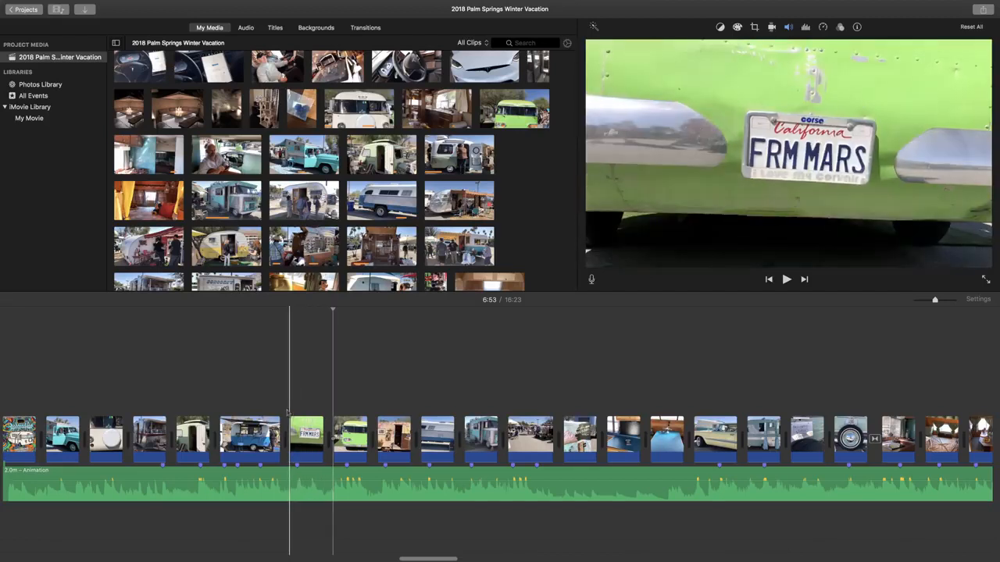
pyautogui.press('space')
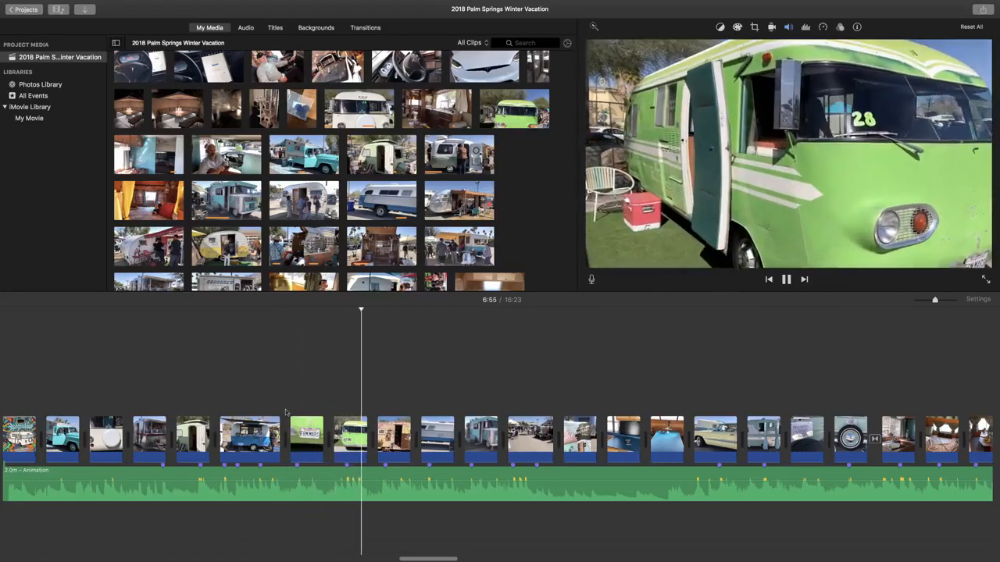
pyautogui.press('space')
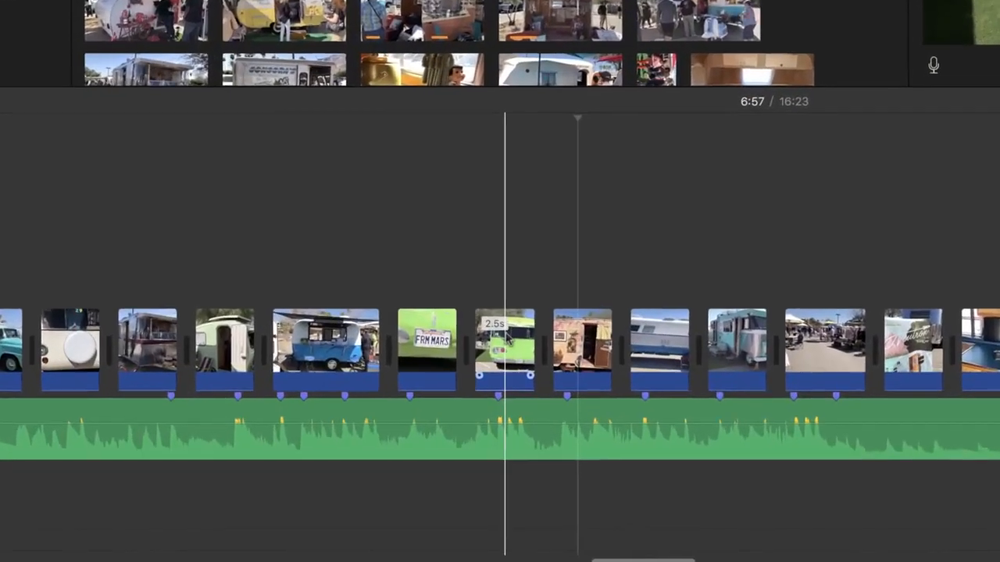
pyautogui.click(352, 435)
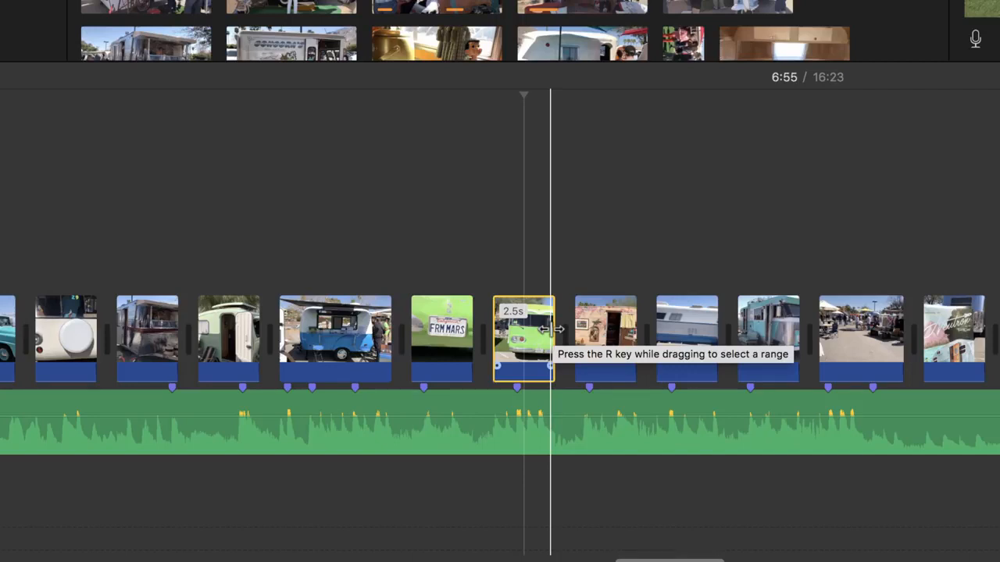
pyautogui.moveTo(555, 330); pyautogui.dragTo(435, 329)
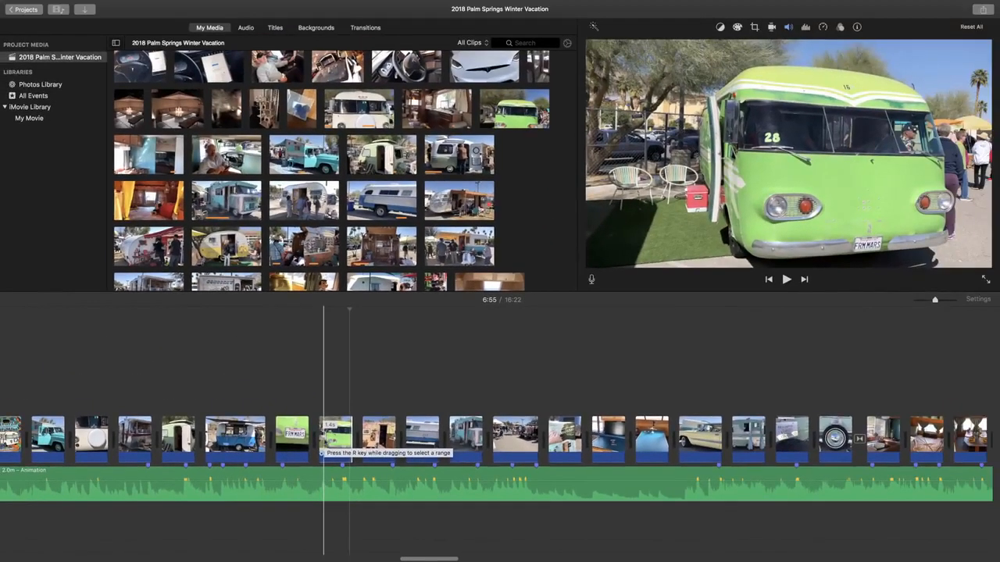
pyautogui.click(322, 447)
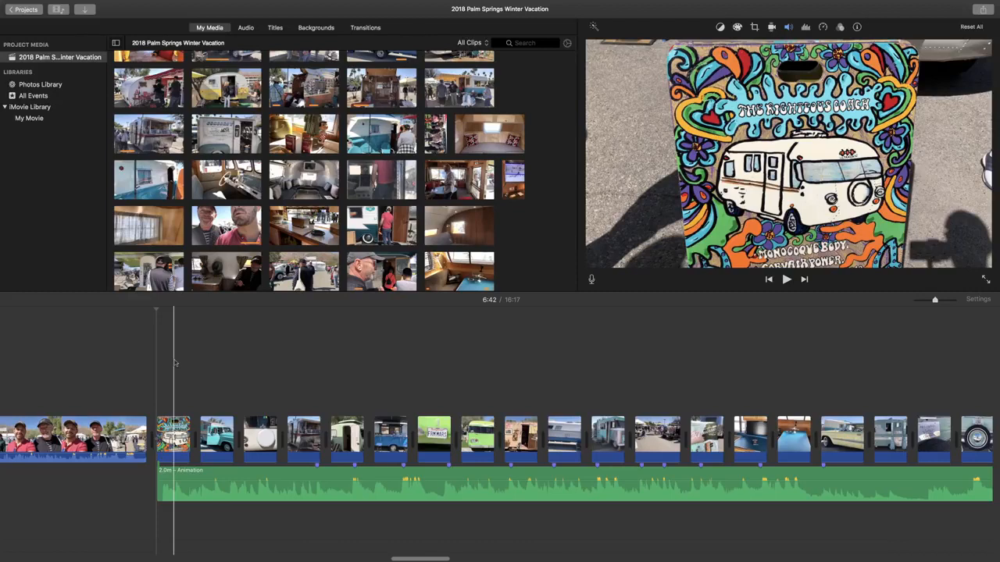
# Inspect the Animation music track in the timeline and find the audio clips among the project media
pyautogui.click(176, 484)
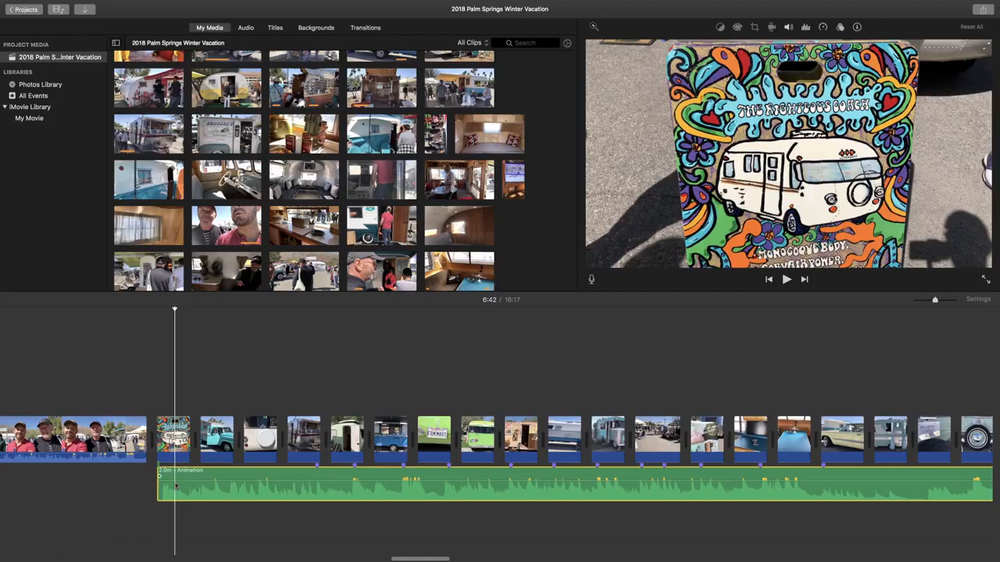
pyautogui.scroll(3, 264, 132)
pyautogui.scroll(10, 264, 131)
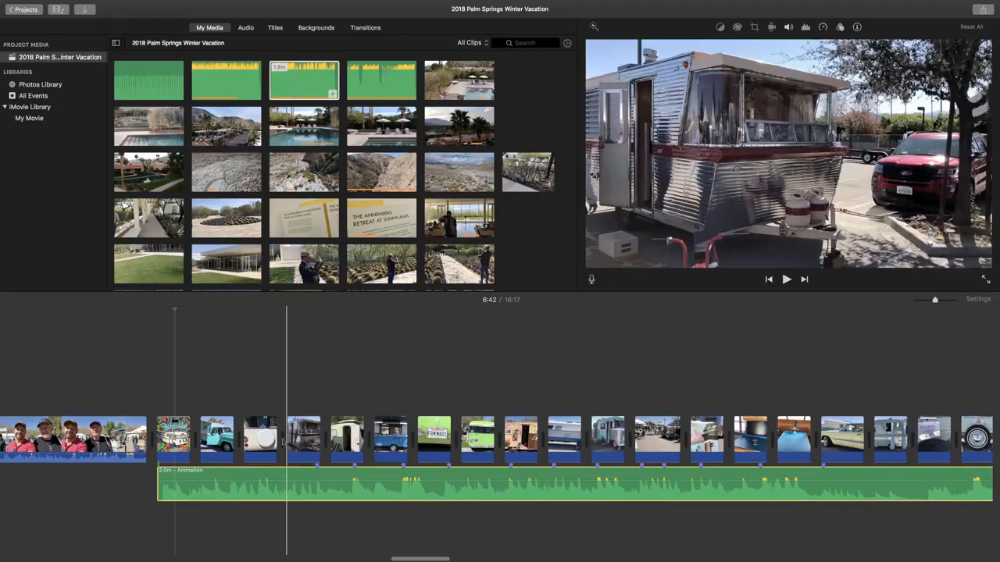
pyautogui.click(316, 492)
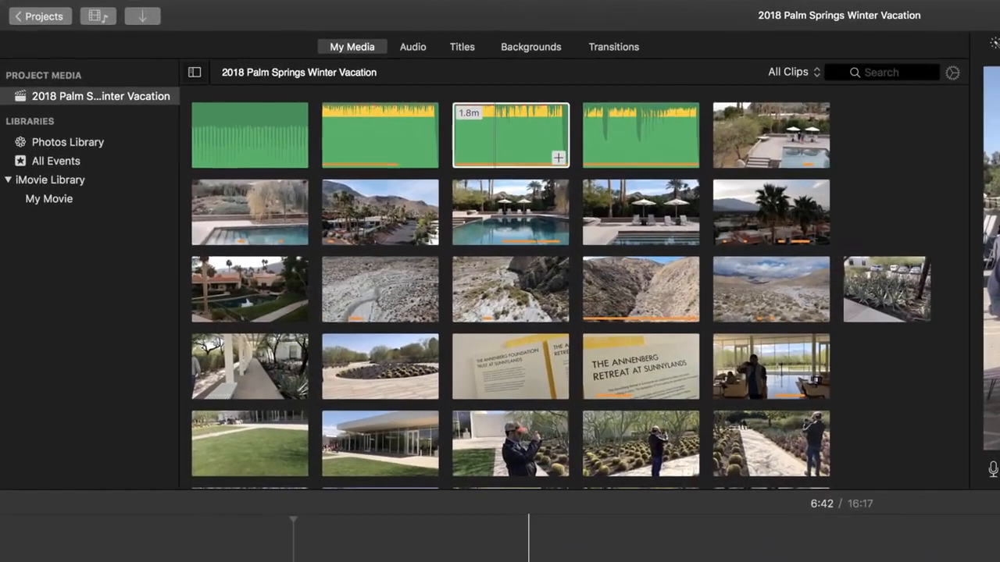
# Browse the iTunes music and the sound effects library, reading down through the genres to the Work:Home effects
pyautogui.click(405, 49)
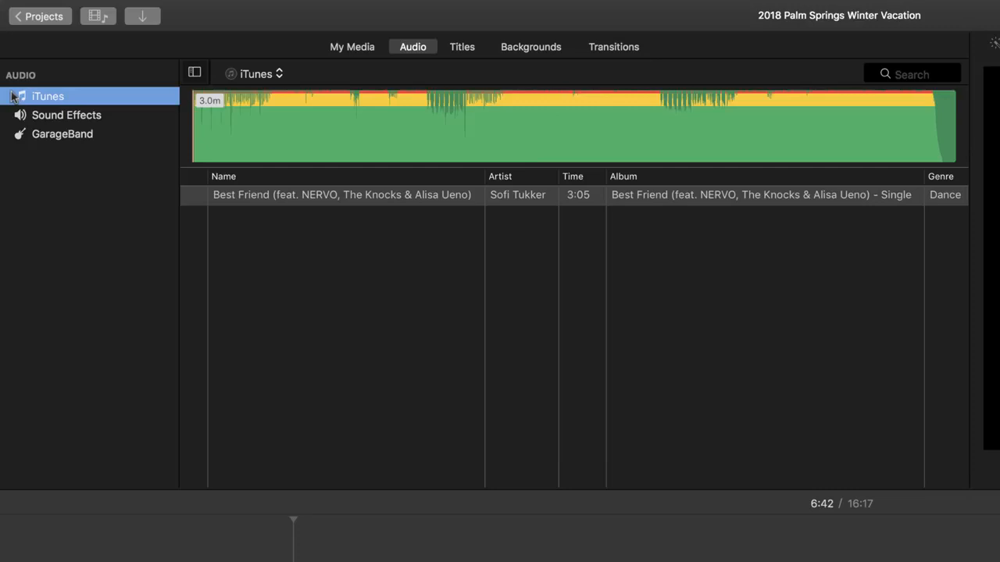
pyautogui.moveTo(308, 197)
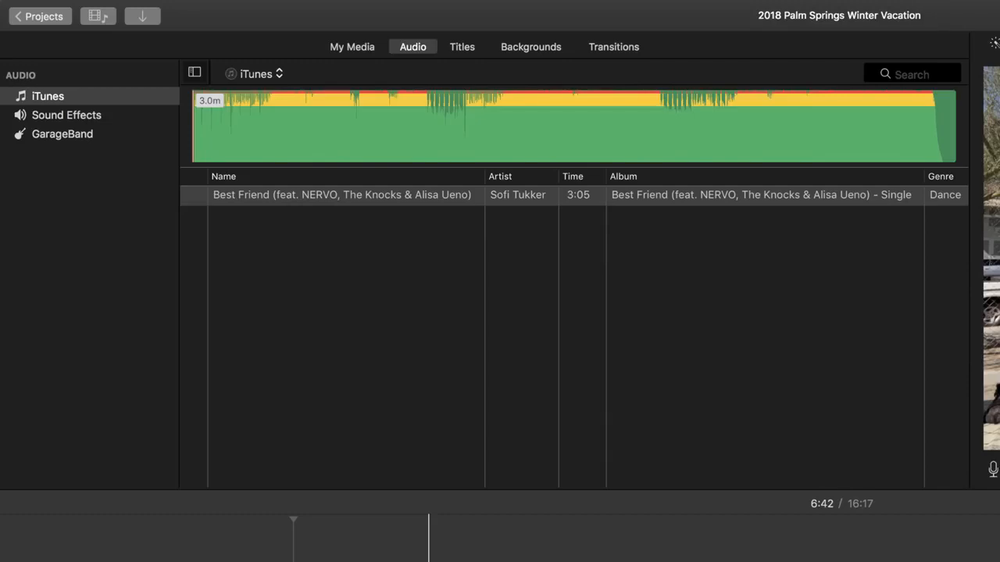
pyautogui.click(78, 116)
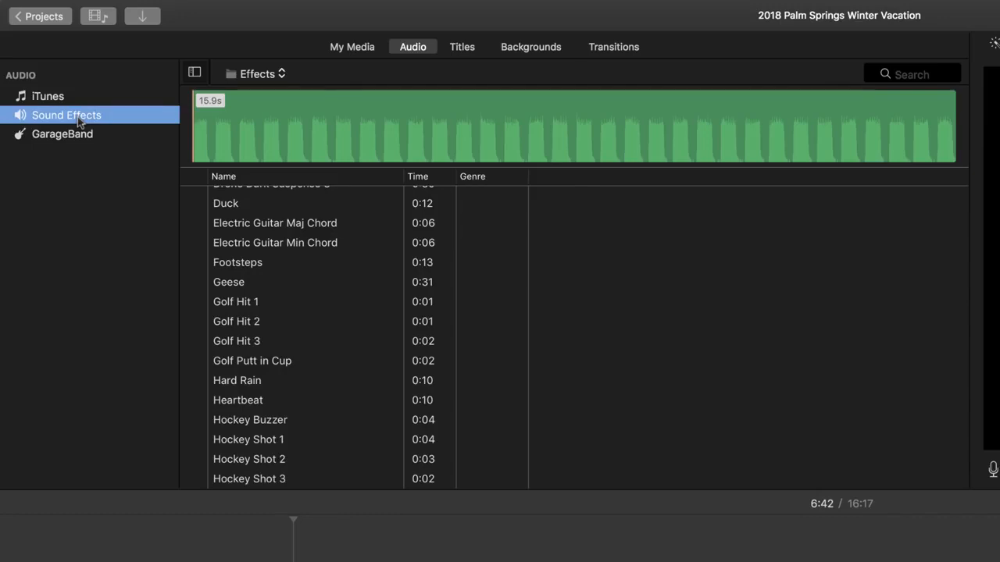
pyautogui.scroll(5, 383, 289)
pyautogui.scroll(10, 382, 289)
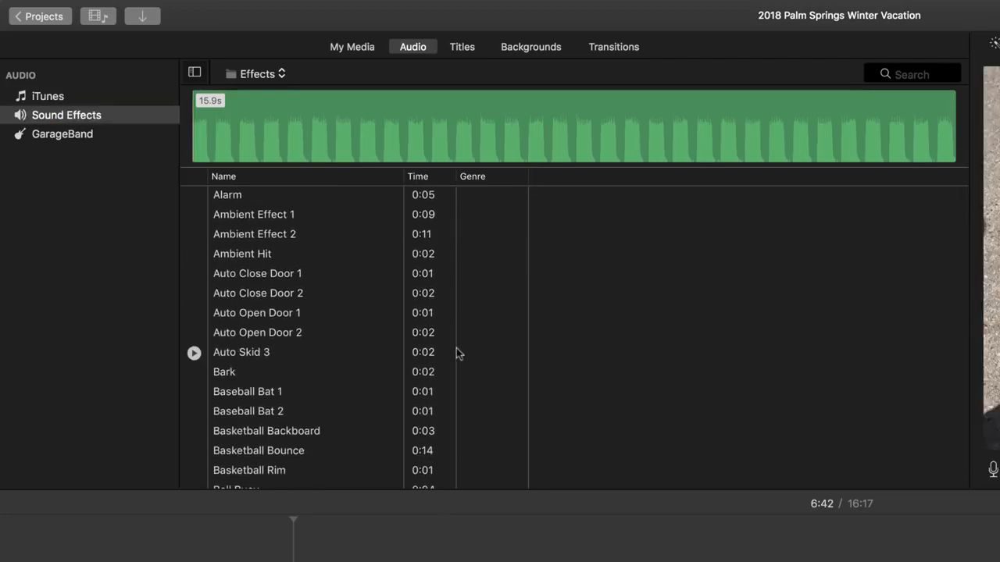
pyautogui.scroll(-20, 456, 352)
pyautogui.scroll(-20, 457, 353)
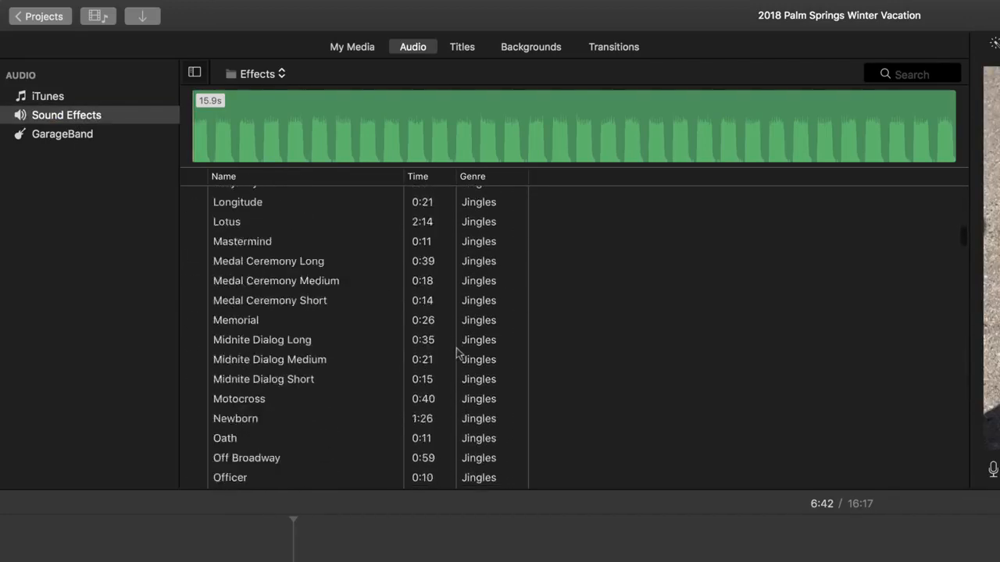
pyautogui.scroll(-20, 457, 353)
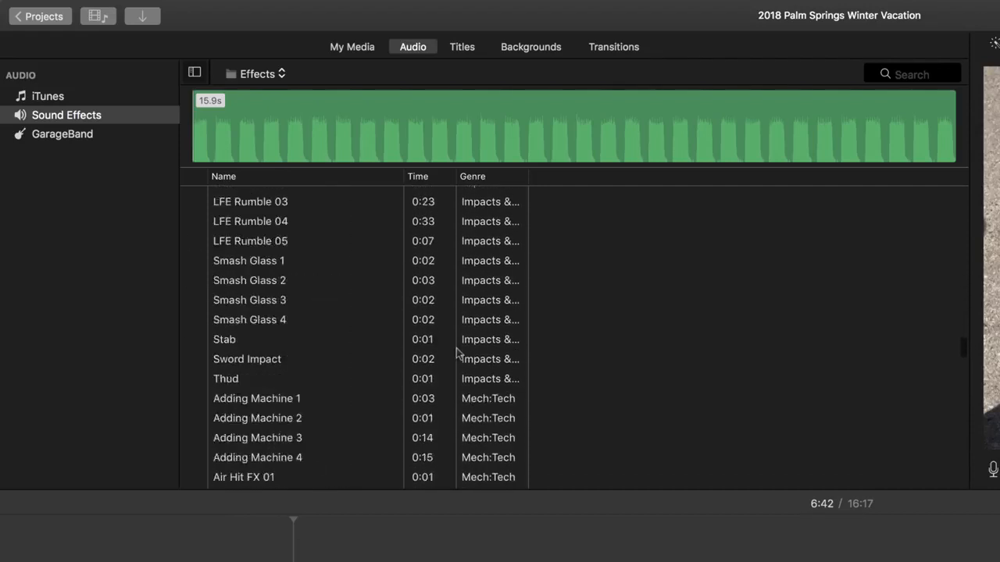
pyautogui.scroll(-20, 457, 353)
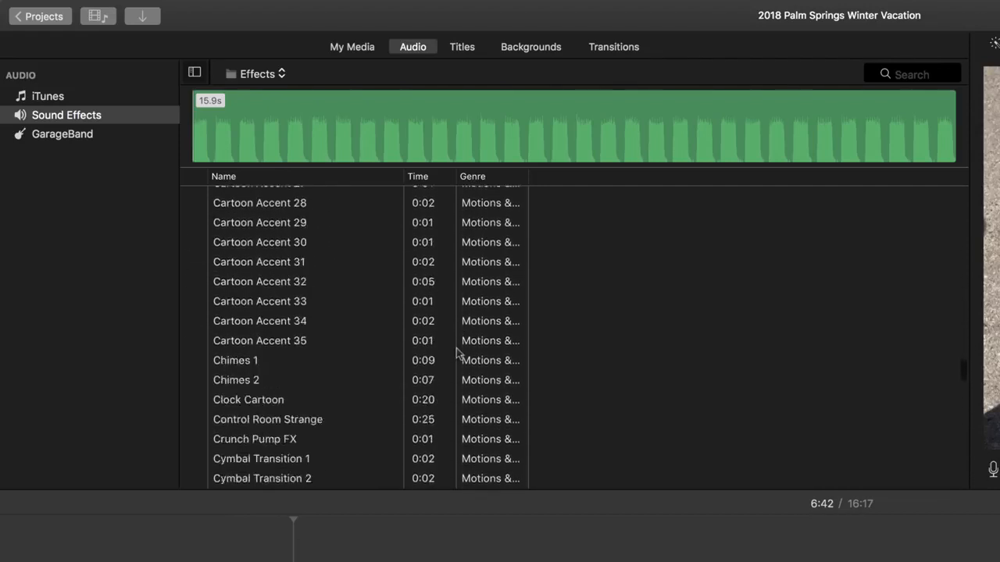
pyautogui.scroll(-20, 457, 352)
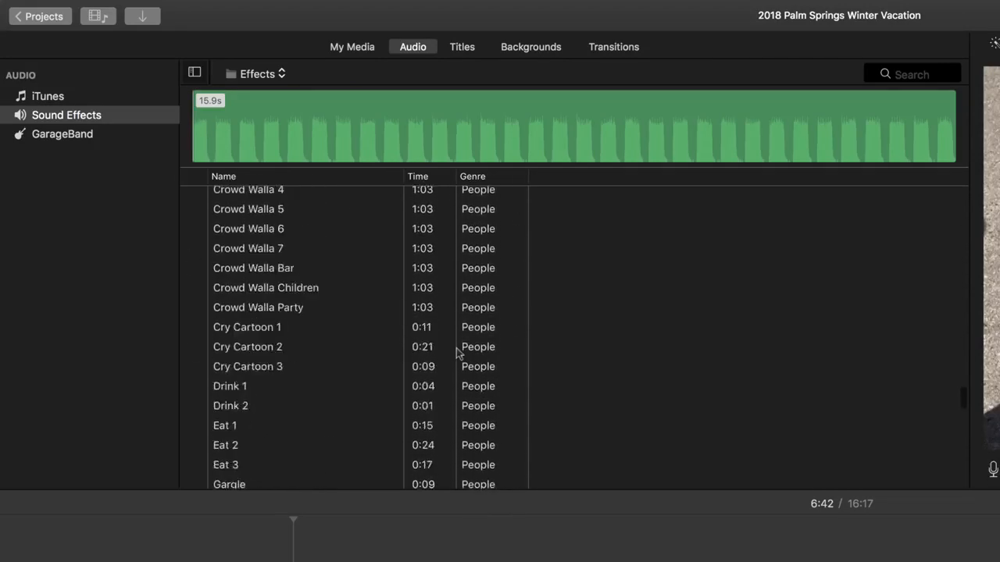
pyautogui.scroll(-20, 457, 353)
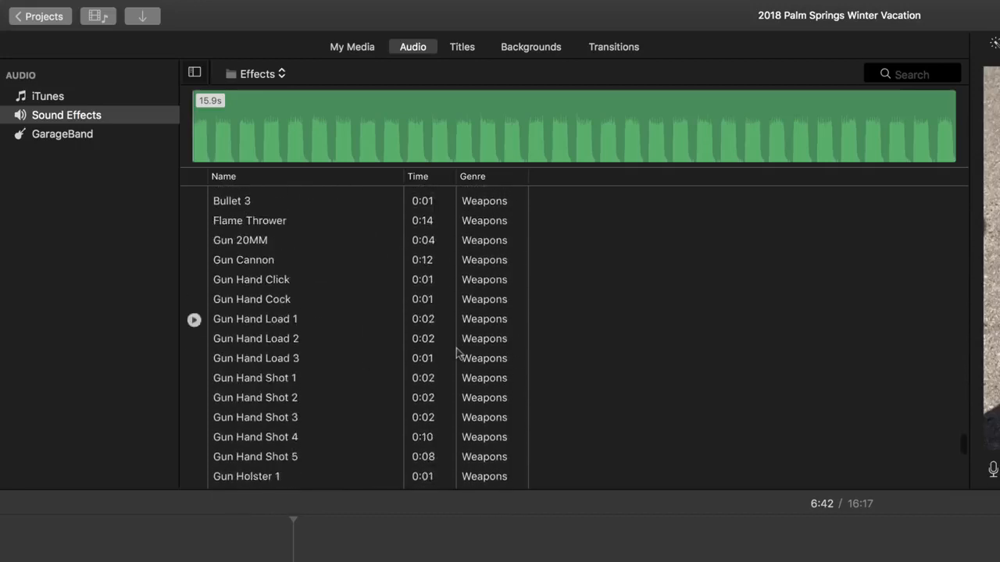
pyautogui.scroll(-15, 457, 353)
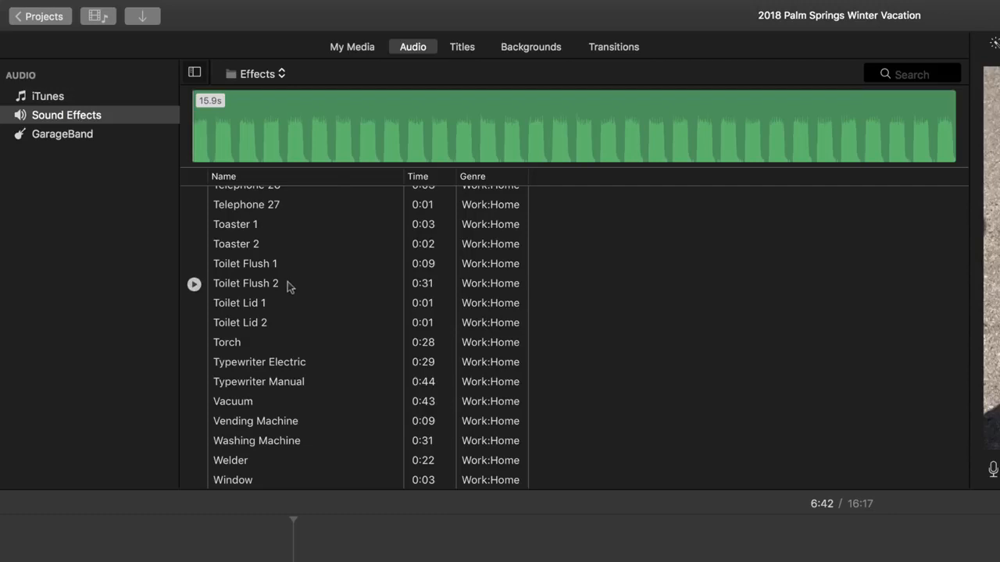
# Place the Toilet Flush 2 sound effect beneath the Animation music at the third van clip, and delete it from the timeline
pyautogui.click(264, 286)
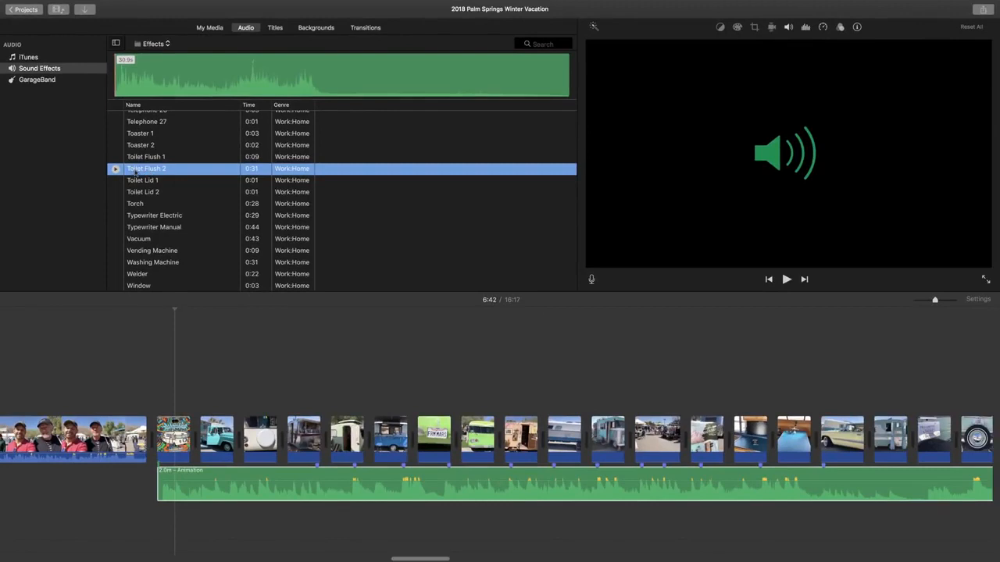
pyautogui.moveTo(141, 170); pyautogui.dragTo(241, 527)
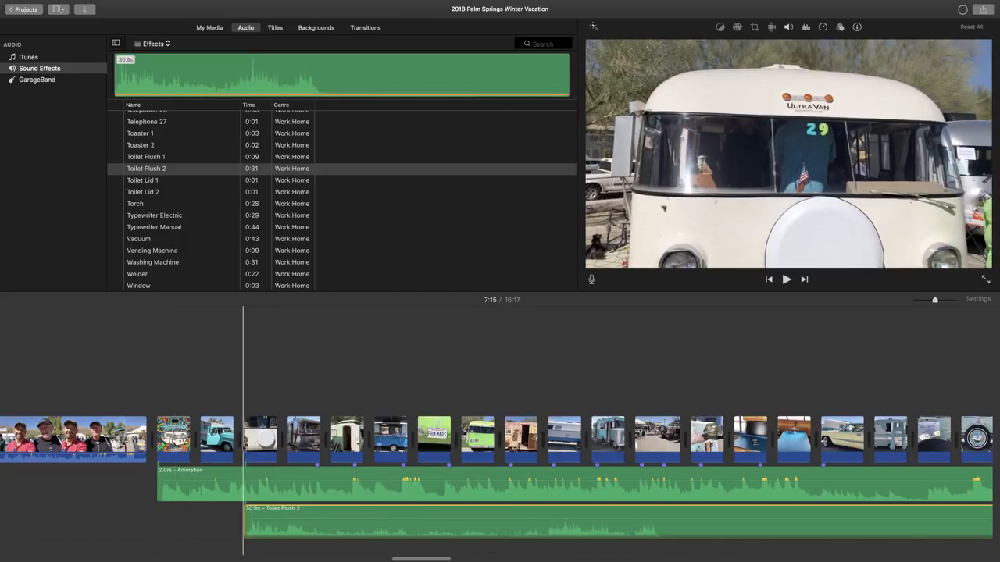
pyautogui.press('Delete')
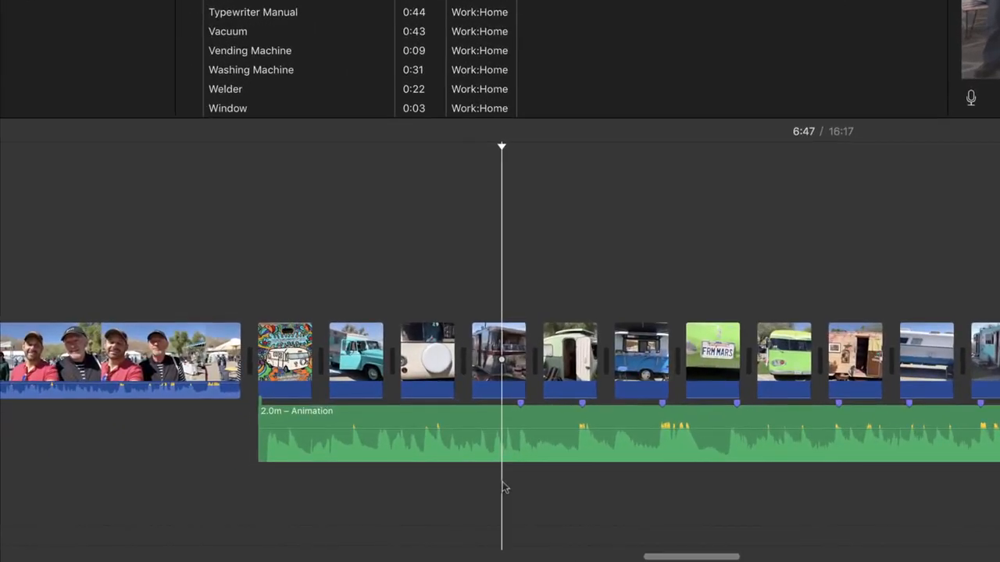
# Try raising the volume of the Animation music track and return it to 100%
pyautogui.click(397, 425)
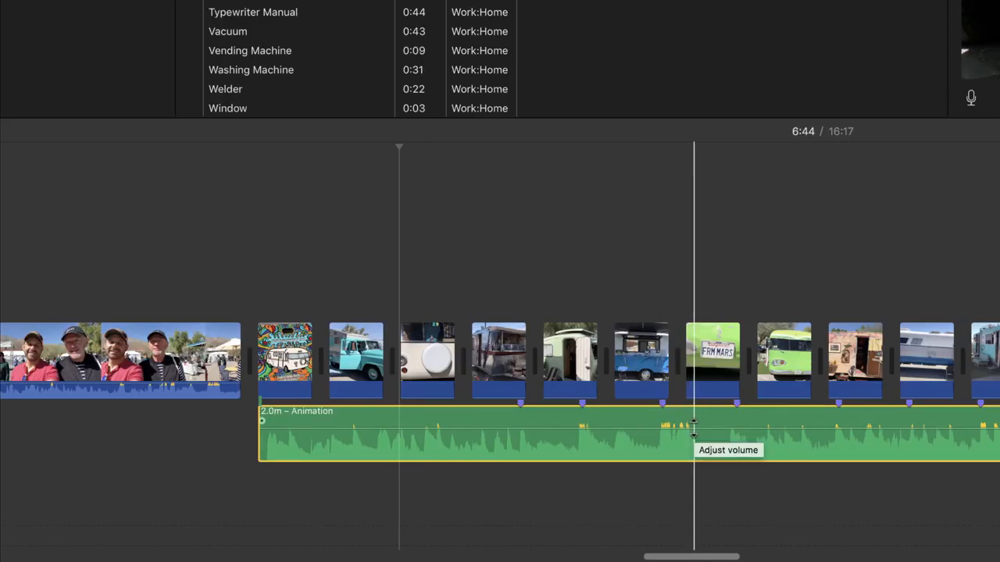
pyautogui.moveTo(693, 426); pyautogui.dragTo(696, 419)
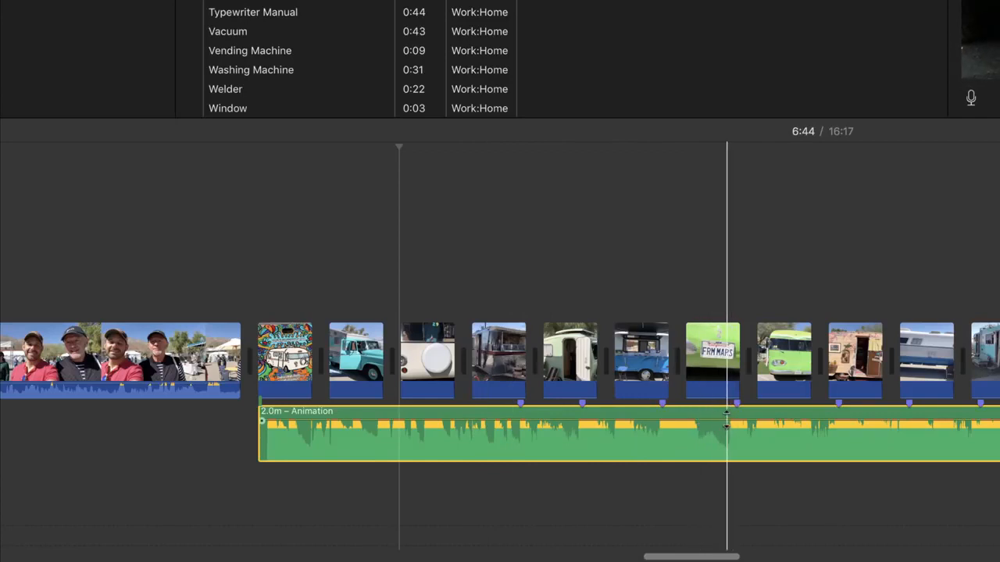
pyautogui.moveTo(709, 424); pyautogui.dragTo(710, 422)
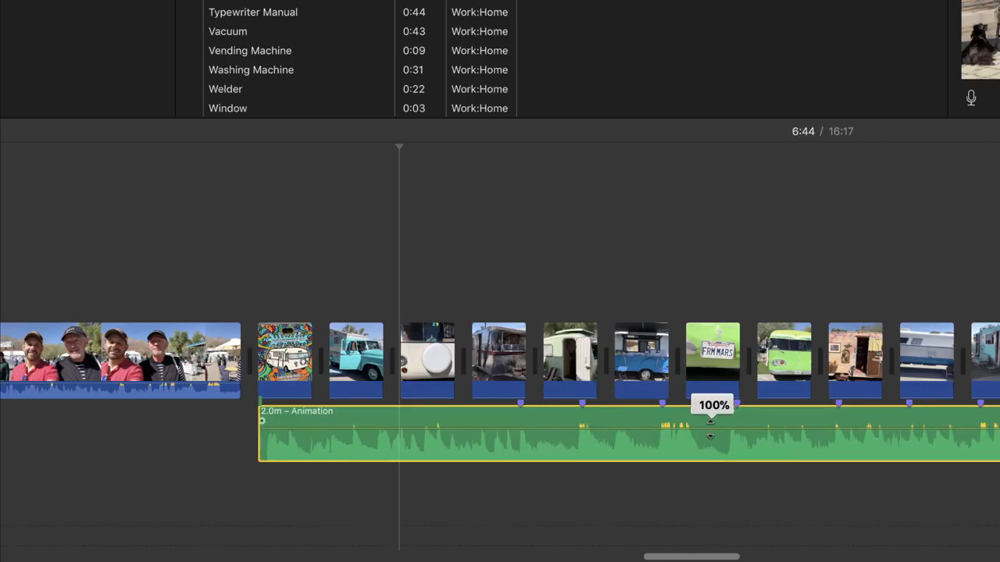
pyautogui.moveTo(710, 422); pyautogui.dragTo(710, 421)
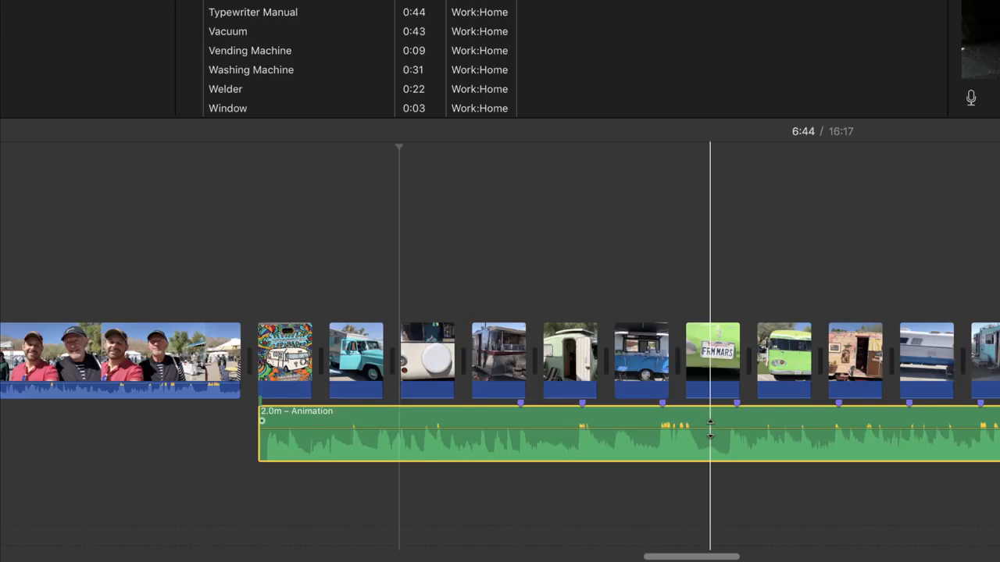
# Add an audio fade-in at the start of the Animation music, reaching to about the end of the painted sign clip above it
pyautogui.hscroll(-10, 442, 390)
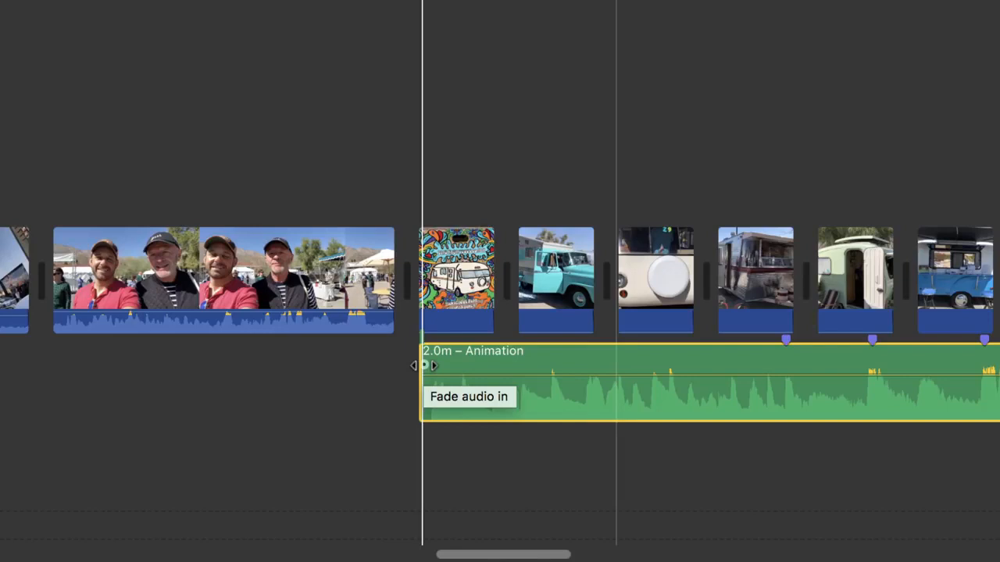
pyautogui.click(205, 281)
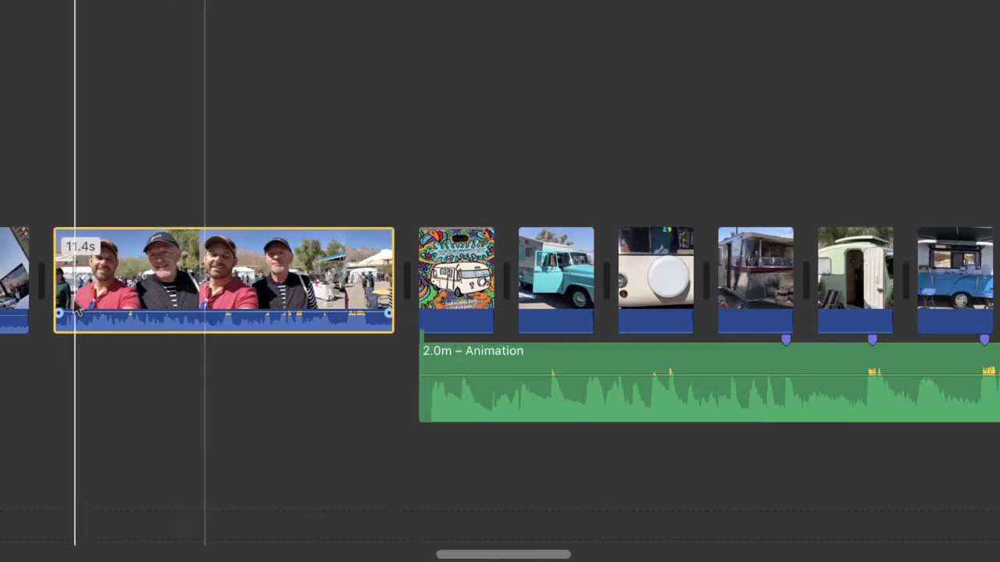
pyautogui.click(117, 281)
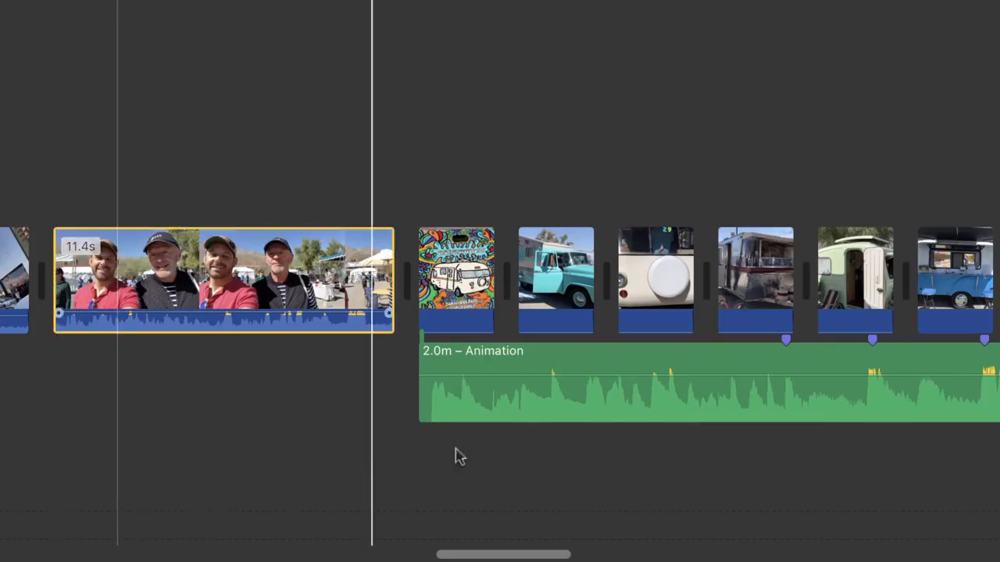
pyautogui.click(515, 398)
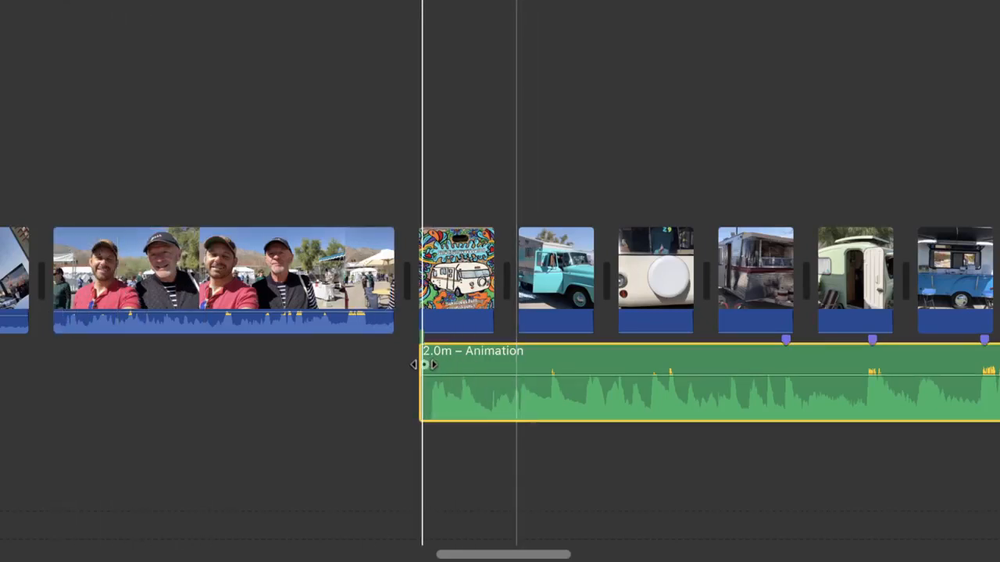
pyautogui.moveTo(424, 364); pyautogui.dragTo(487, 365)
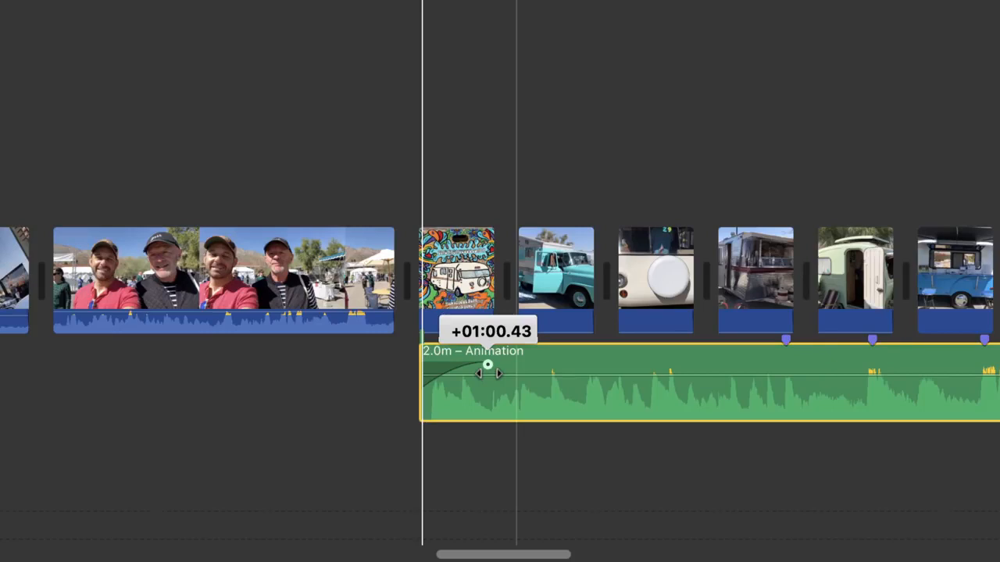
pyautogui.moveTo(488, 373)
pyautogui.mouseDown()
pyautogui.moveTo(625, 373)
pyautogui.moveTo(480, 373)
pyautogui.moveTo(528, 373)
pyautogui.moveTo(496, 375)
pyautogui.mouseUp()
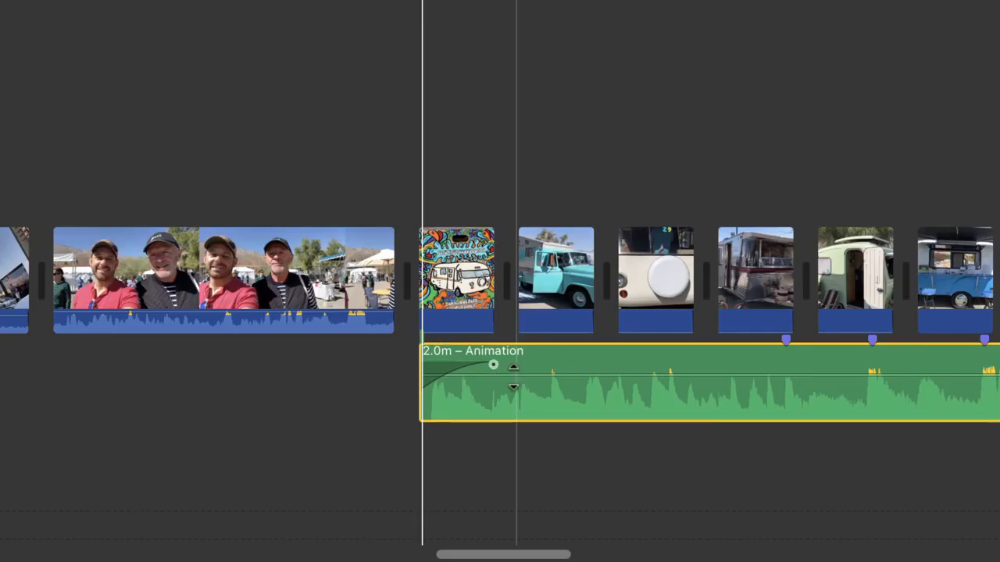
# Detach the audio from the 11.4-second selfie clip of the two men that precedes the Animation music
pyautogui.click(220, 269)
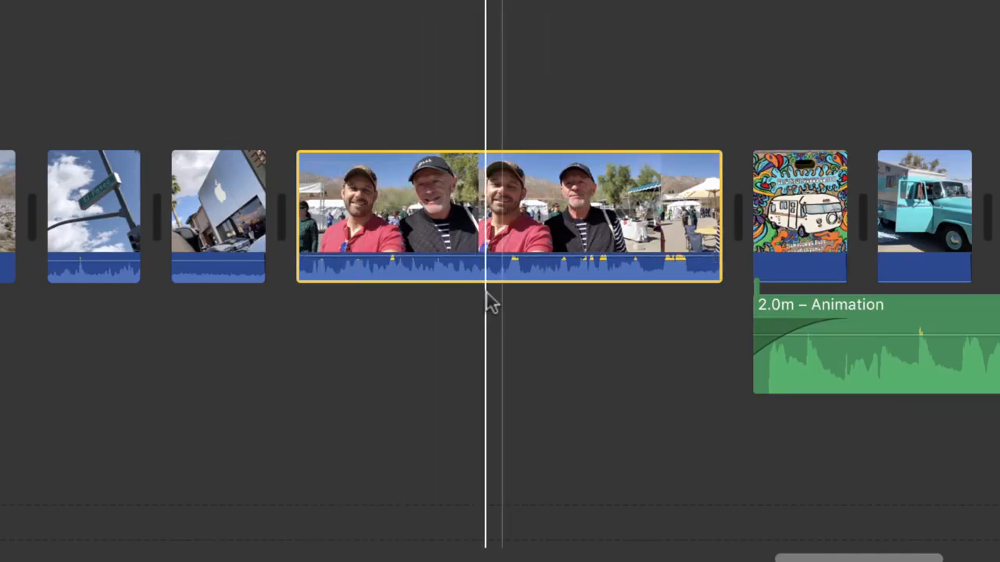
pyautogui.rightClick(456, 212)
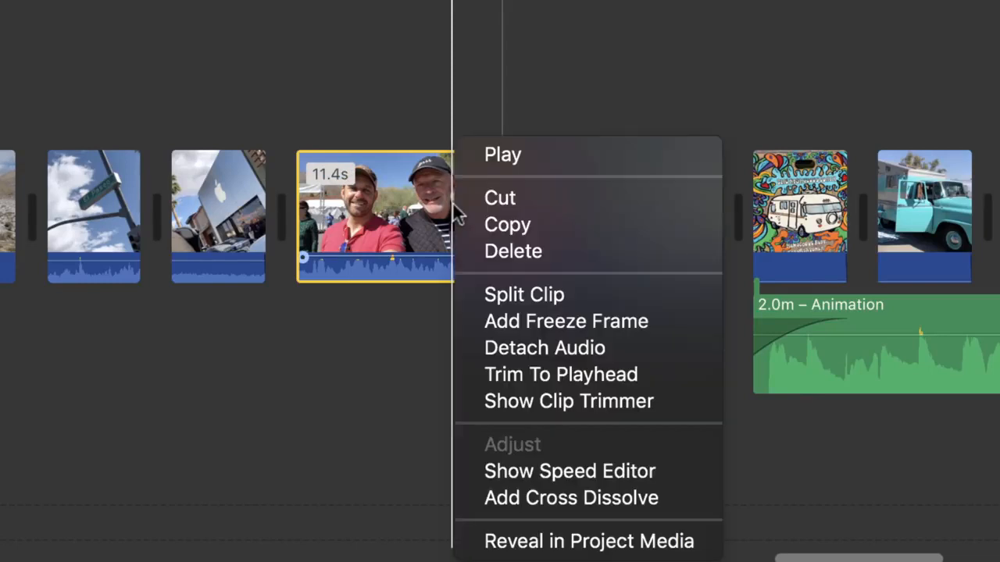
pyautogui.click(480, 348)
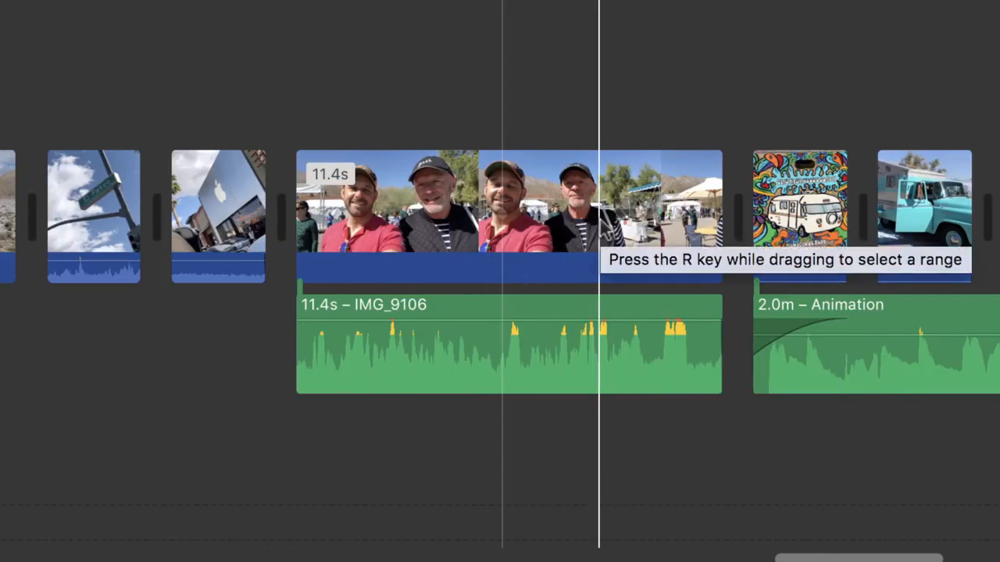
pyautogui.click(599, 234)
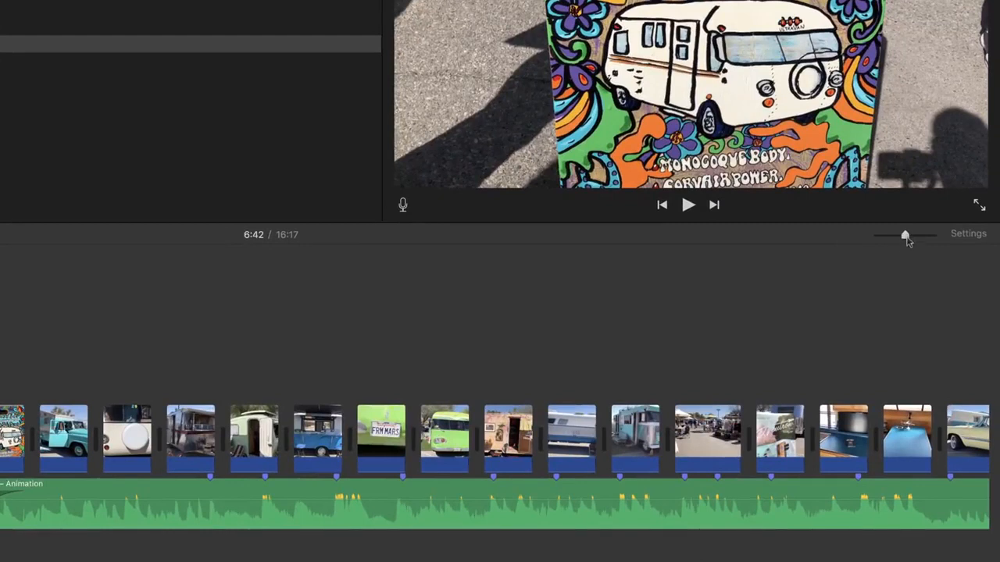
pyautogui.moveTo(904, 235); pyautogui.dragTo(931, 243)
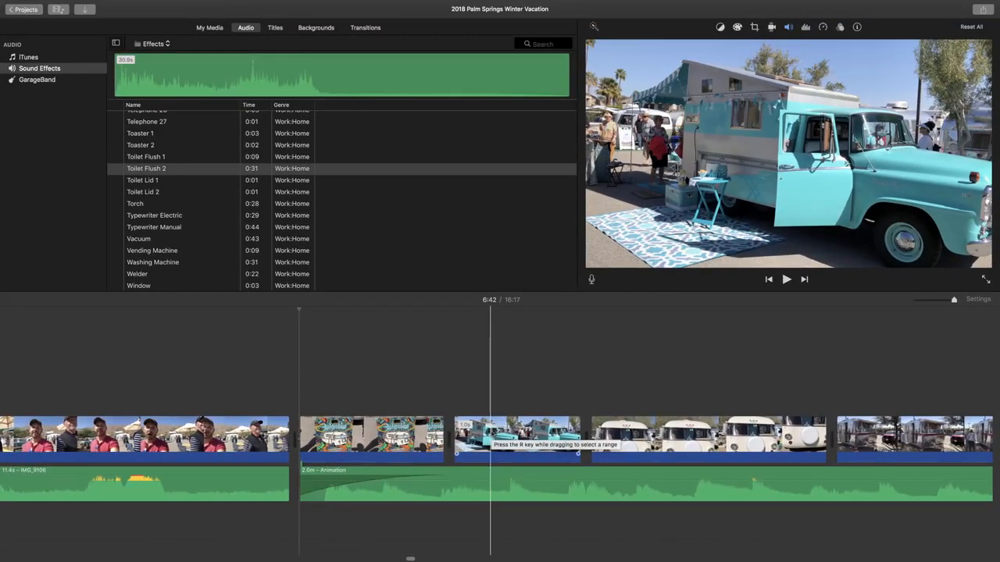
pyautogui.press('super+equal')
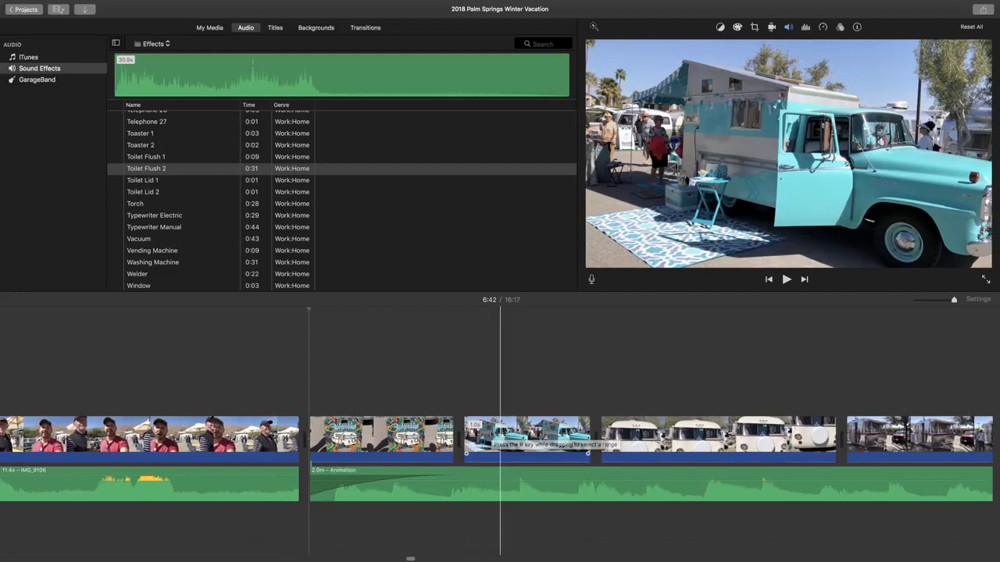
pyautogui.press('super+minus')
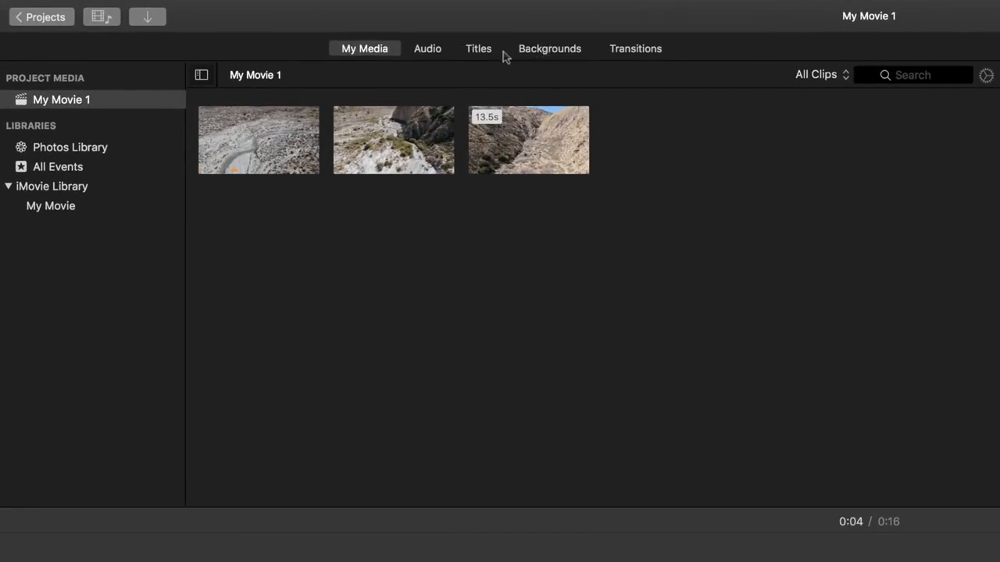
# Place a Reveal title over the first desert clip and another as a standalone title between the first and second clips
pyautogui.click(482, 49)
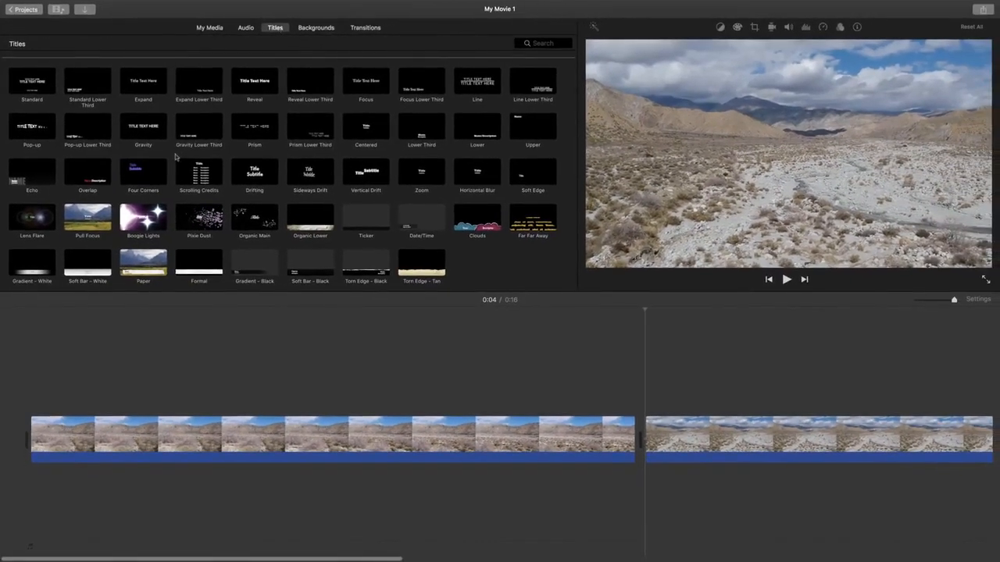
pyautogui.click(276, 213)
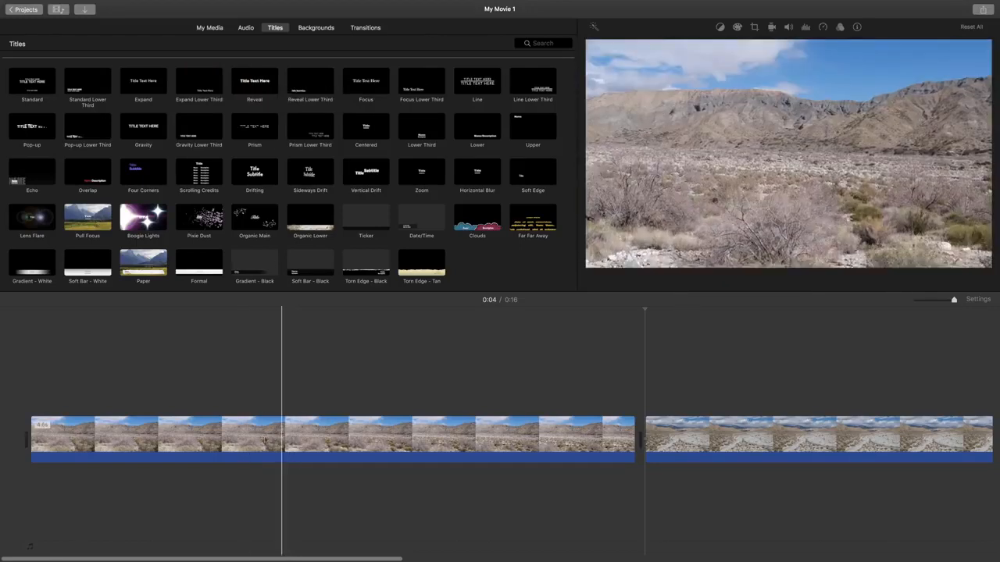
pyautogui.click(250, 85)
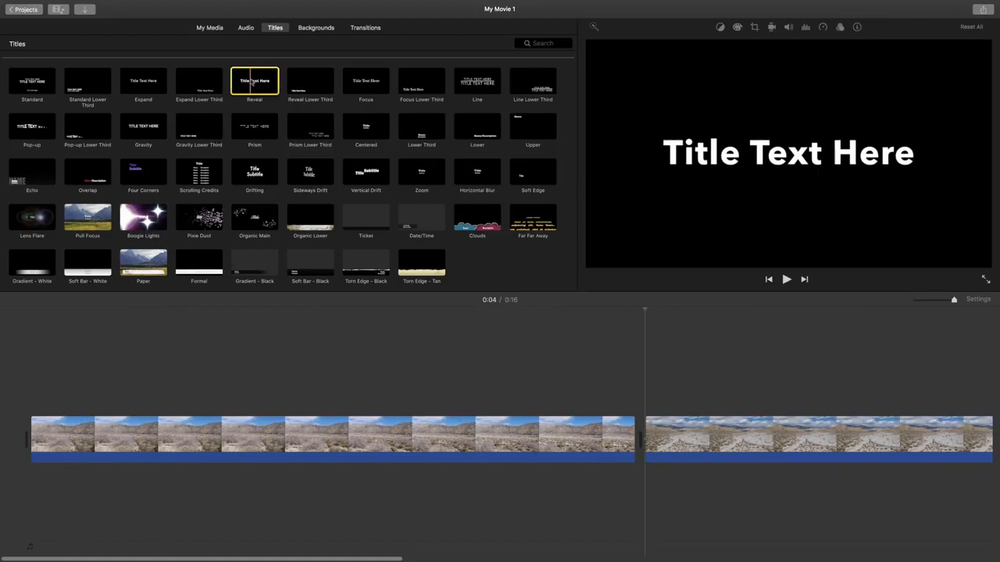
pyautogui.moveTo(252, 84); pyautogui.dragTo(66, 400)
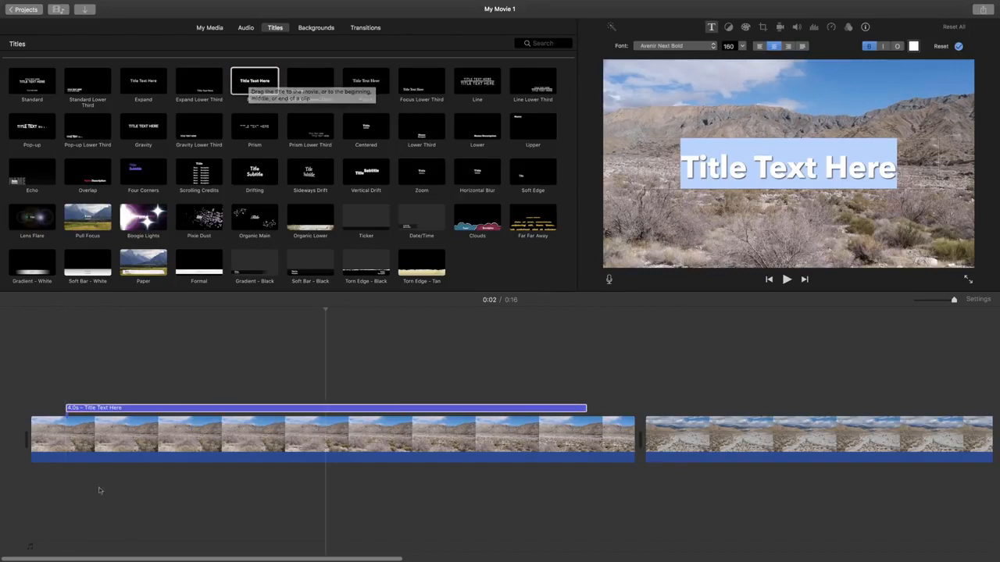
pyautogui.click(249, 75)
pyautogui.moveTo(260, 80); pyautogui.dragTo(642, 443)
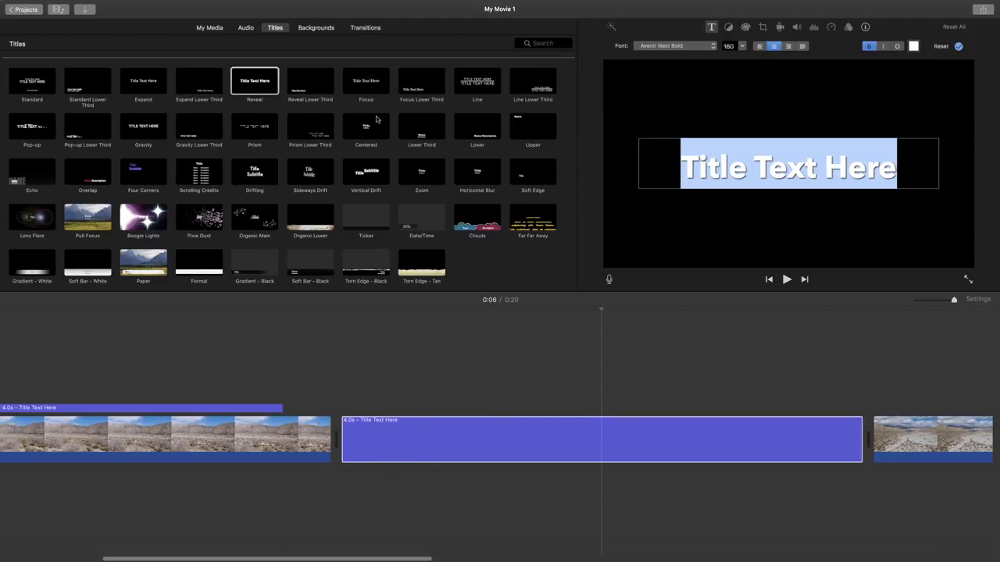
# Play back the standalone Reveal title and open its text for editing
pyautogui.click(380, 444)
pyautogui.click(279, 330)
pyautogui.press('space')
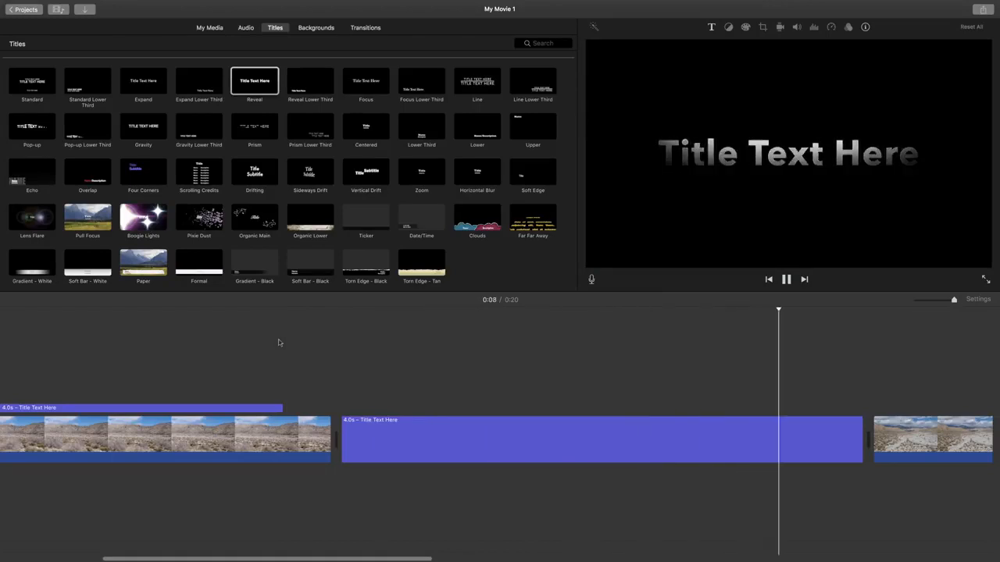
pyautogui.press('space')
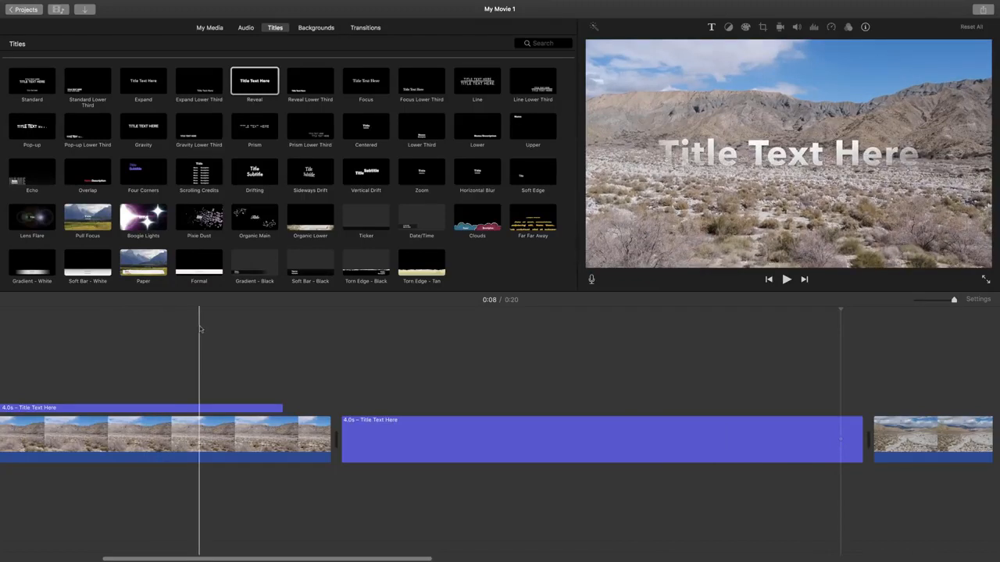
pyautogui.click(494, 450)
pyautogui.doubleClick(494, 450)
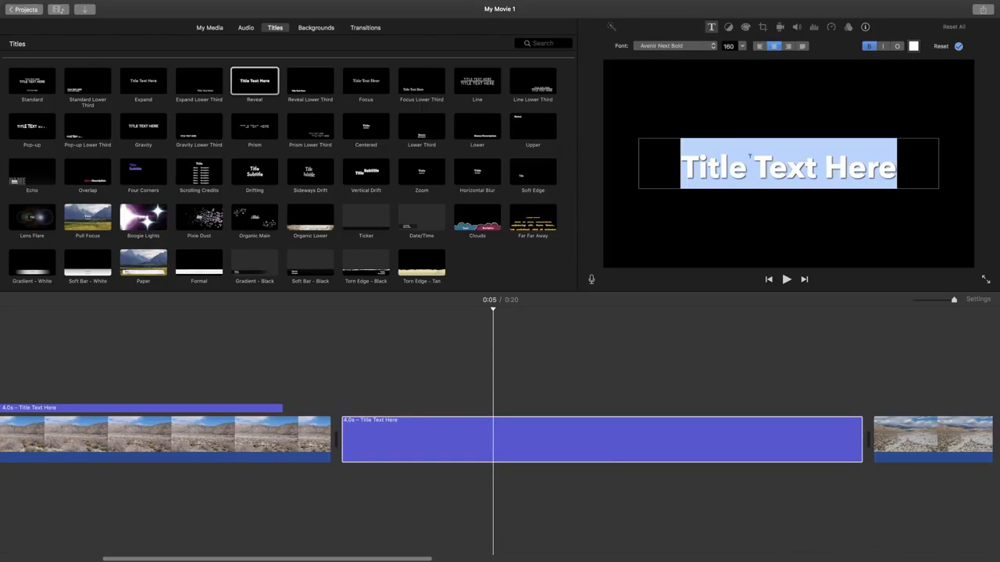
# Insert the Old World Map background between the first desert clip and the standalone title
pyautogui.click(315, 29)
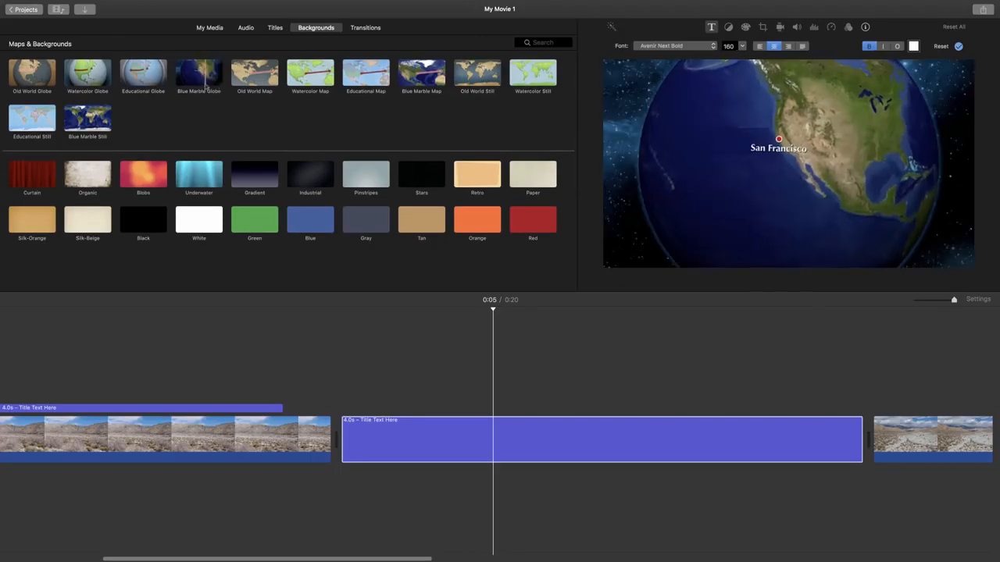
pyautogui.click(87, 78)
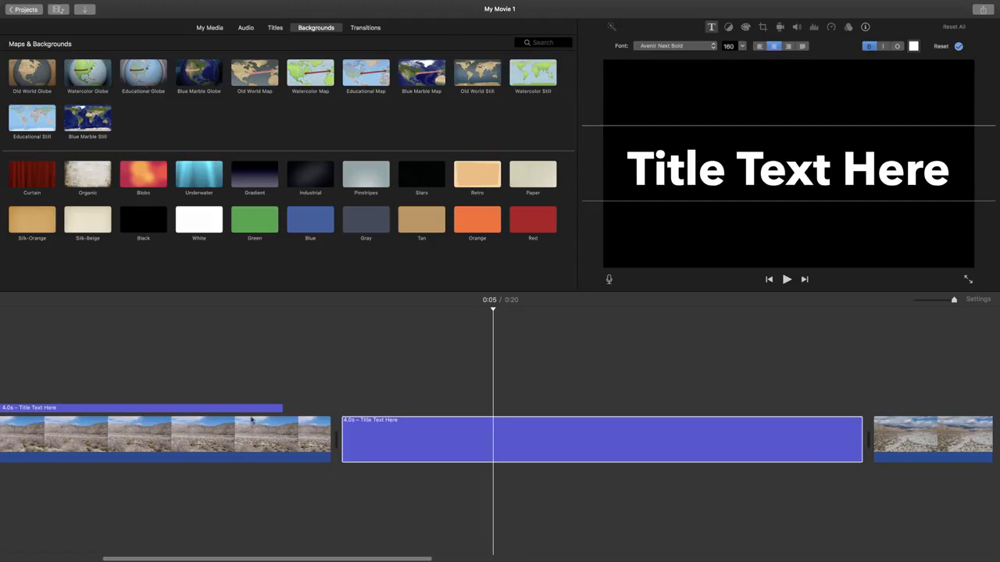
pyautogui.click(305, 468)
pyautogui.click(246, 83)
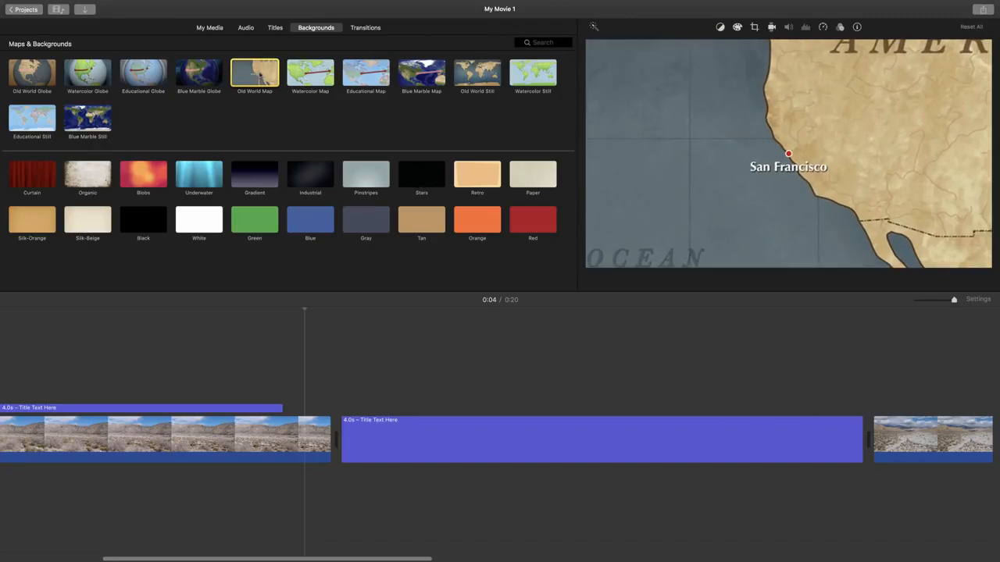
pyautogui.moveTo(250, 74); pyautogui.dragTo(341, 454)
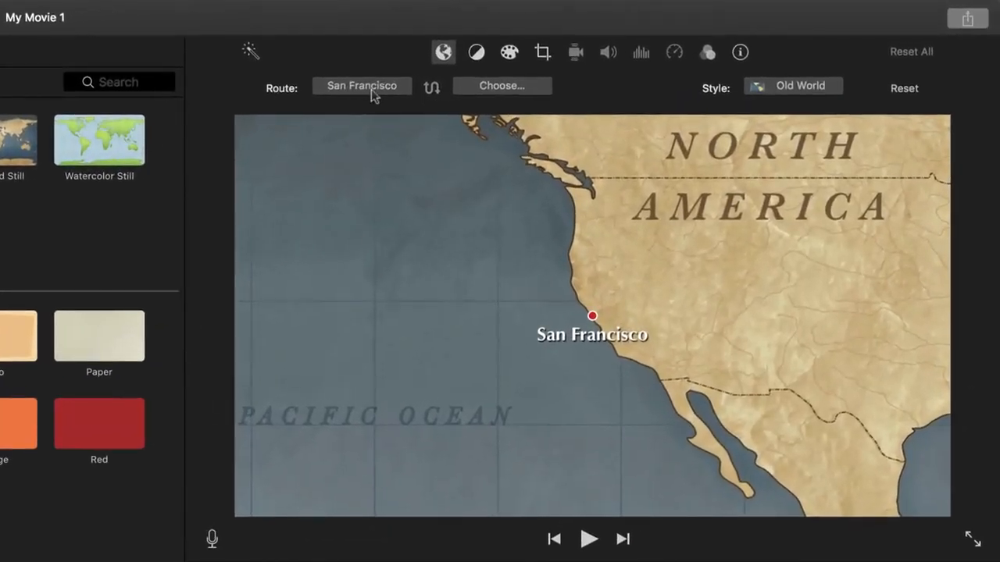
# Set the map's route from Boston, Massachusetts to Palm Springs (PSP) and play the route animation
pyautogui.click(365, 87)
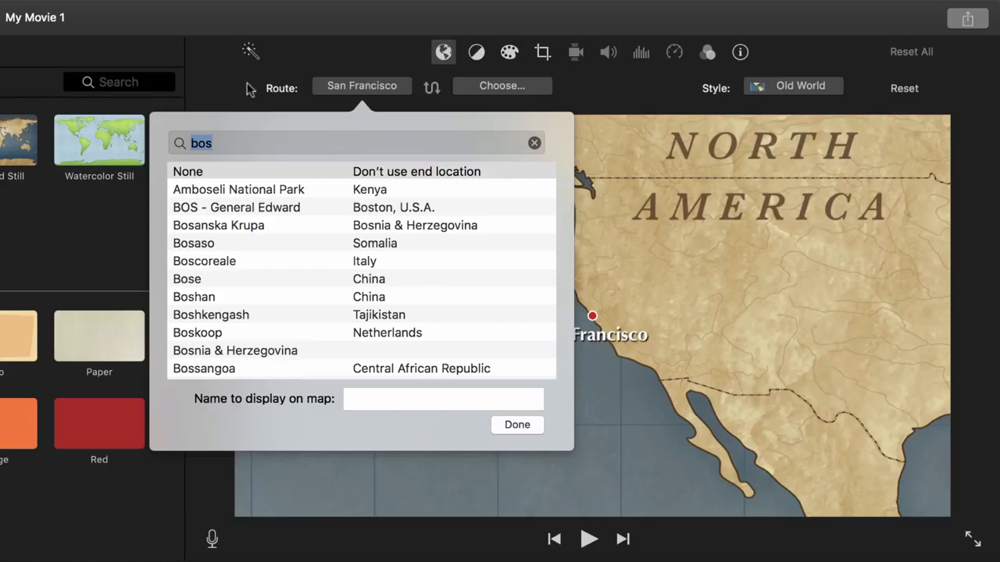
pyautogui.scroll(-3, 243, 339)
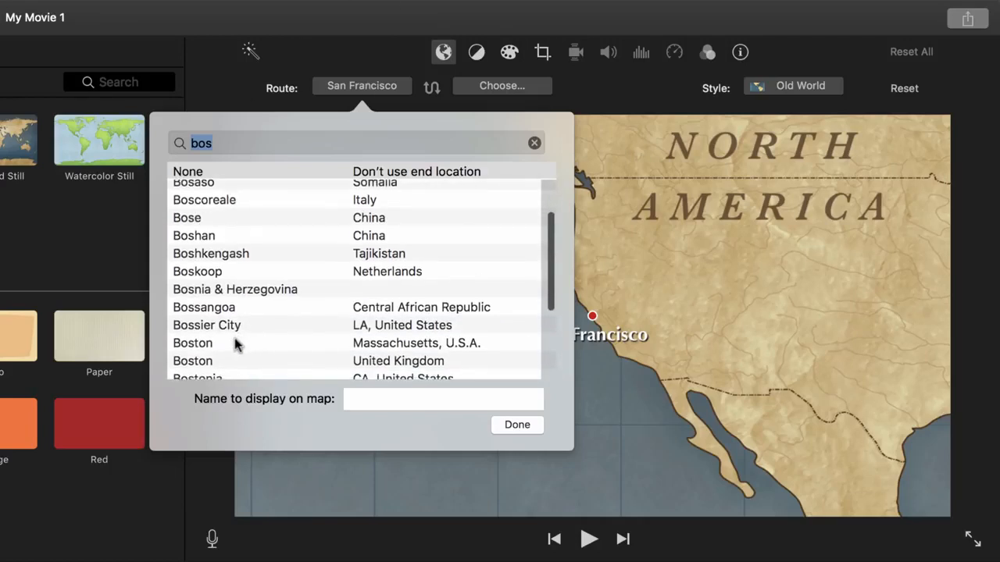
pyautogui.doubleClick(235, 340)
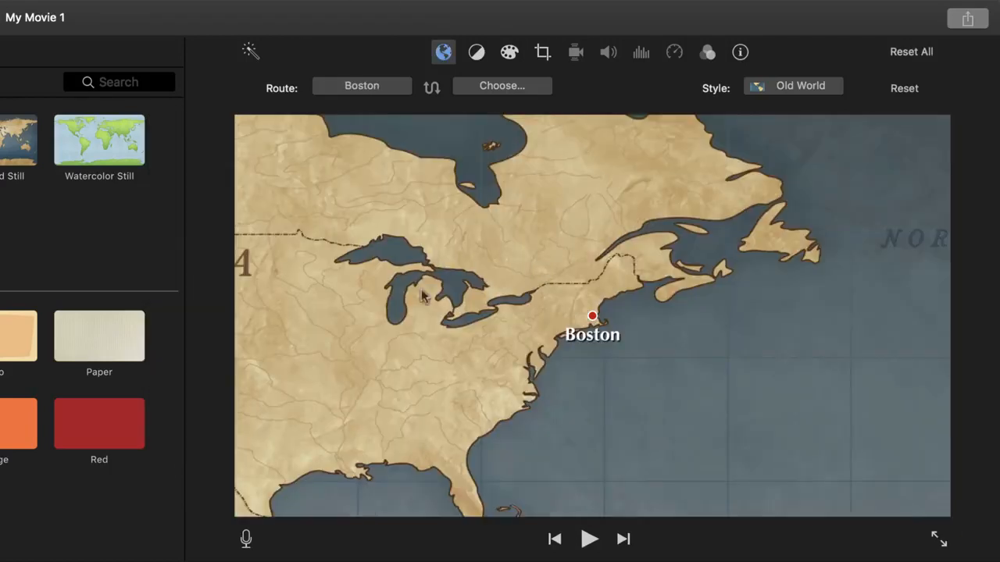
pyautogui.click(531, 90)
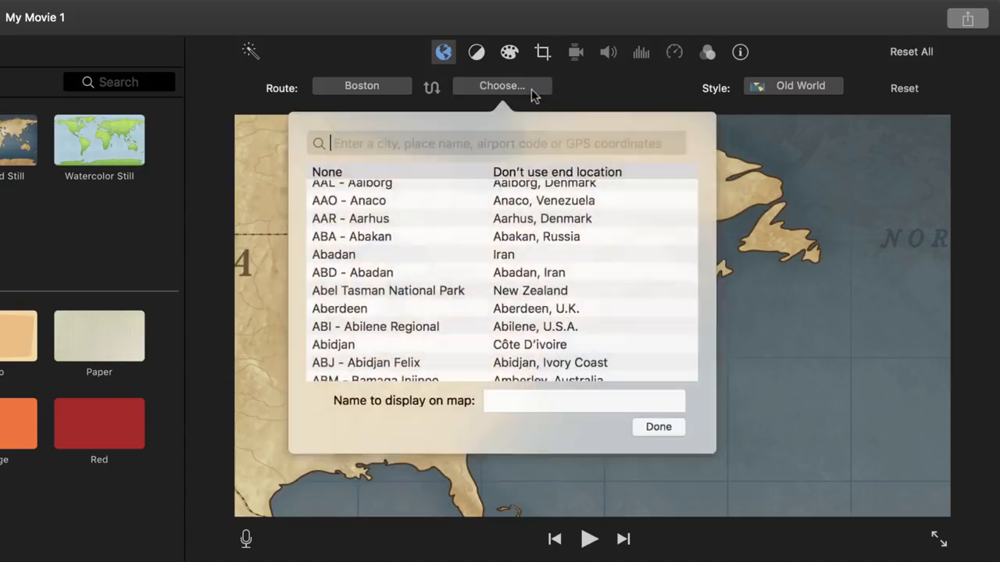
pyautogui.write('psp')
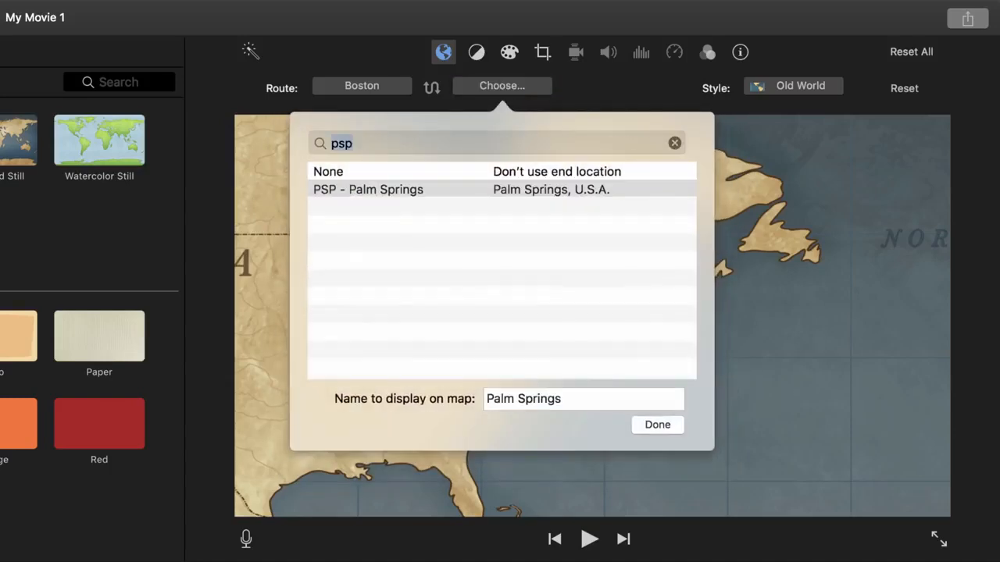
pyautogui.doubleClick(613, 196)
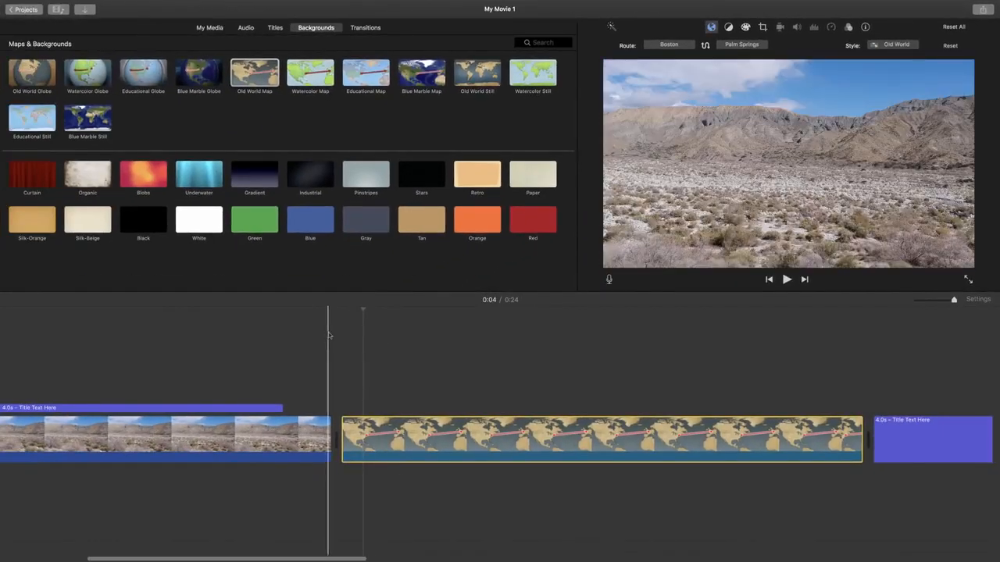
pyautogui.press('space')
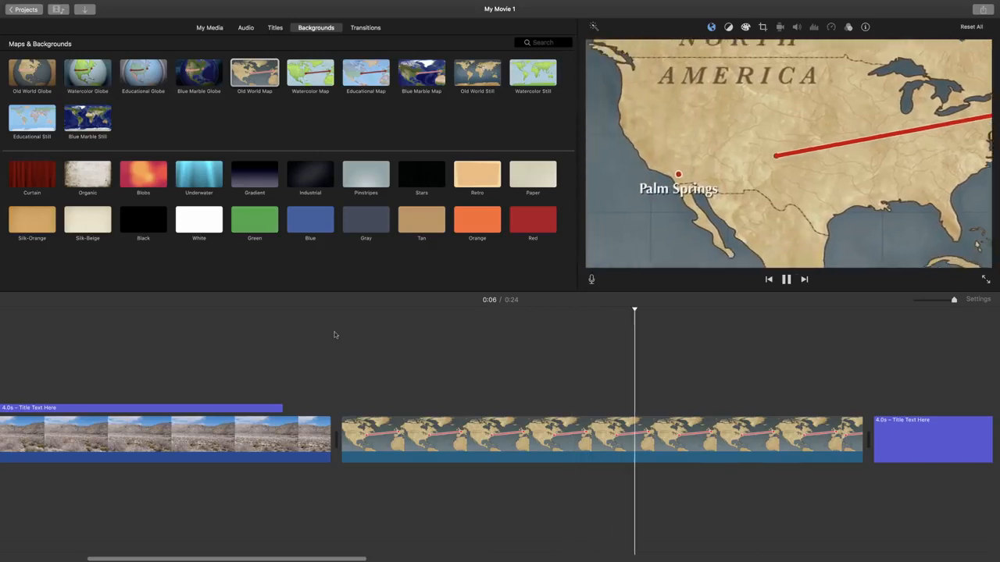
pyautogui.press('space')
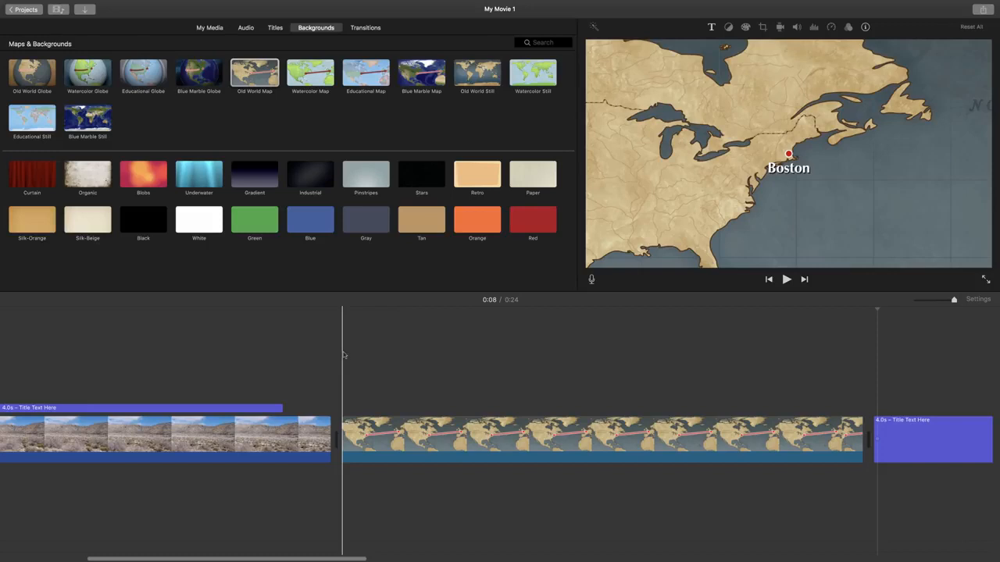
# Lengthen the Old World Map clip by about 3 seconds at its end and play it back
pyautogui.click(434, 436)
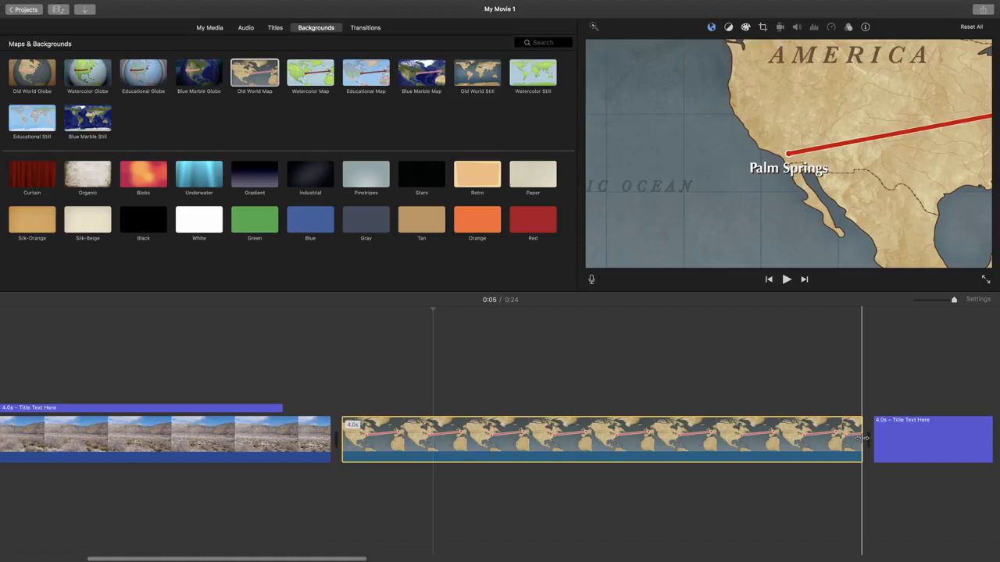
pyautogui.moveTo(861, 438); pyautogui.dragTo(897, 437)
pyautogui.press('space')
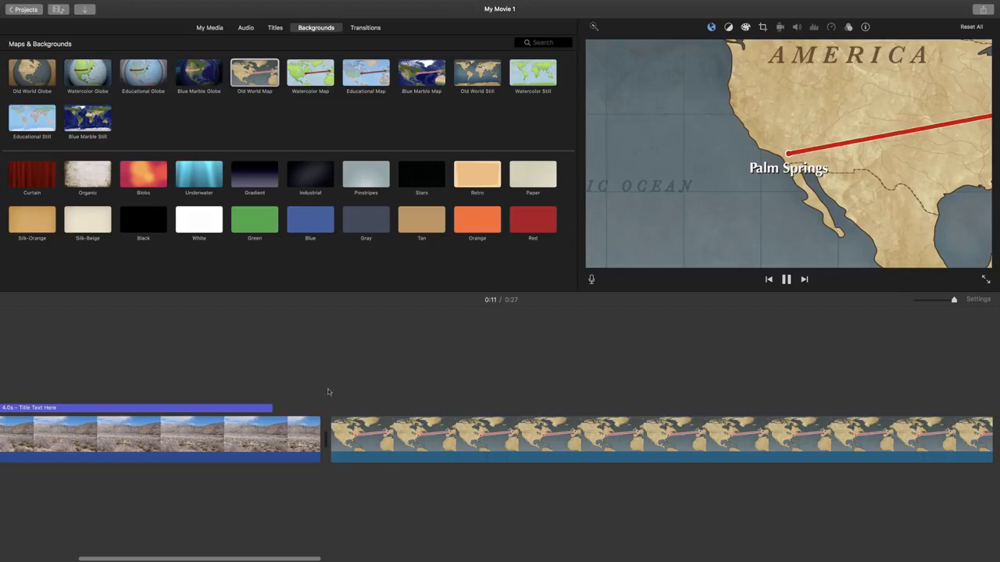
pyautogui.press('space')
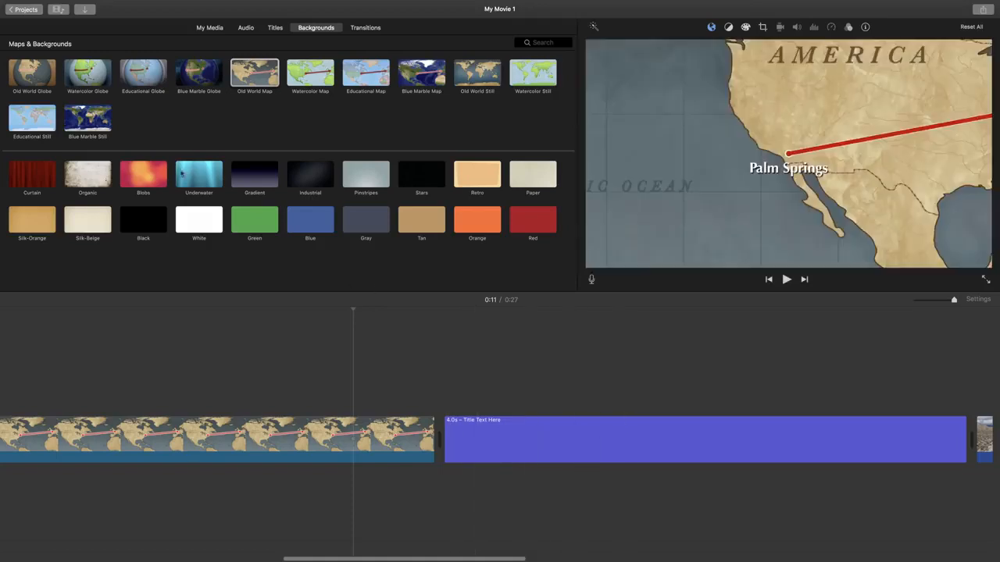
# Insert the Gradient background after the map clip and place the standalone title on top of it
pyautogui.click(250, 176)
pyautogui.moveTo(257, 177); pyautogui.dragTo(439, 453)
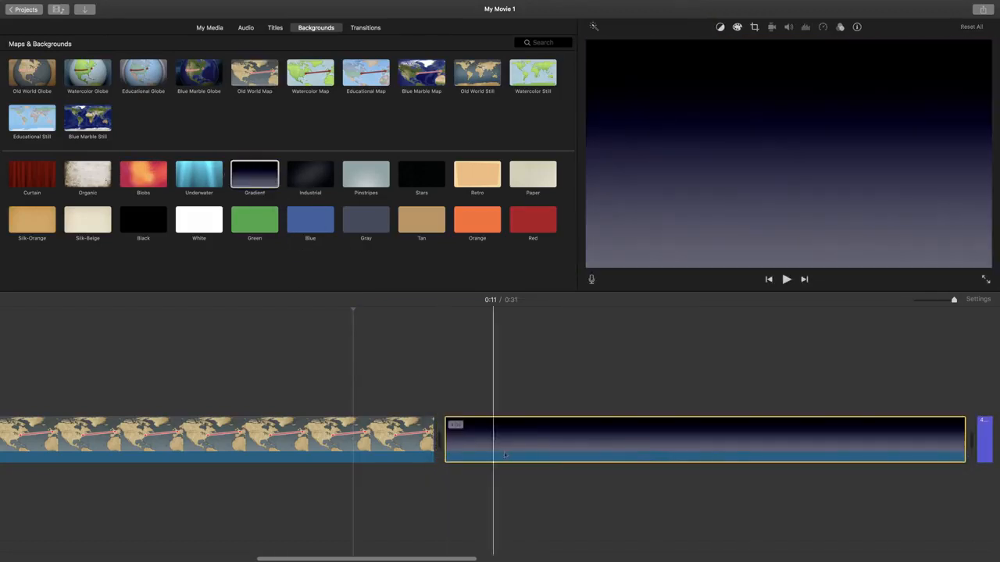
pyautogui.hscroll(5, 469, 441)
pyautogui.moveTo(886, 442); pyautogui.dragTo(356, 396)
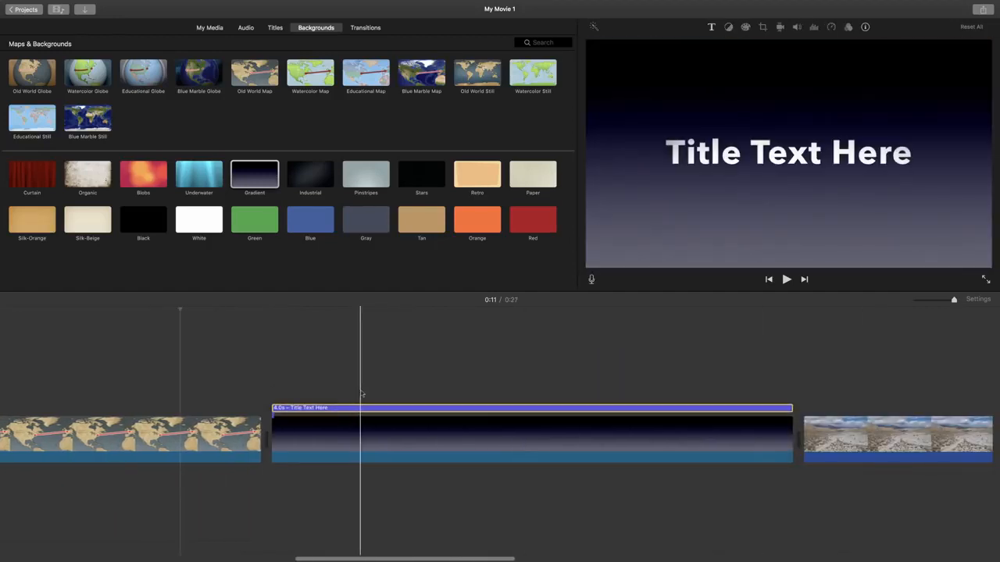
pyautogui.press('space')
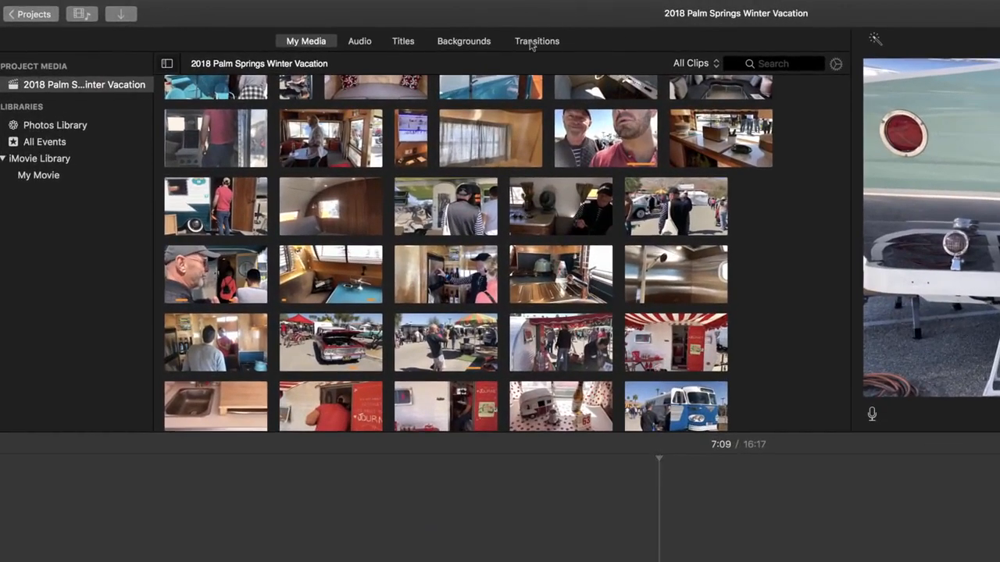
# Add a Spin In transition between the spare wheel clip and the interior clip that follows, with a duration of 0.5 seconds
pyautogui.click(530, 44)
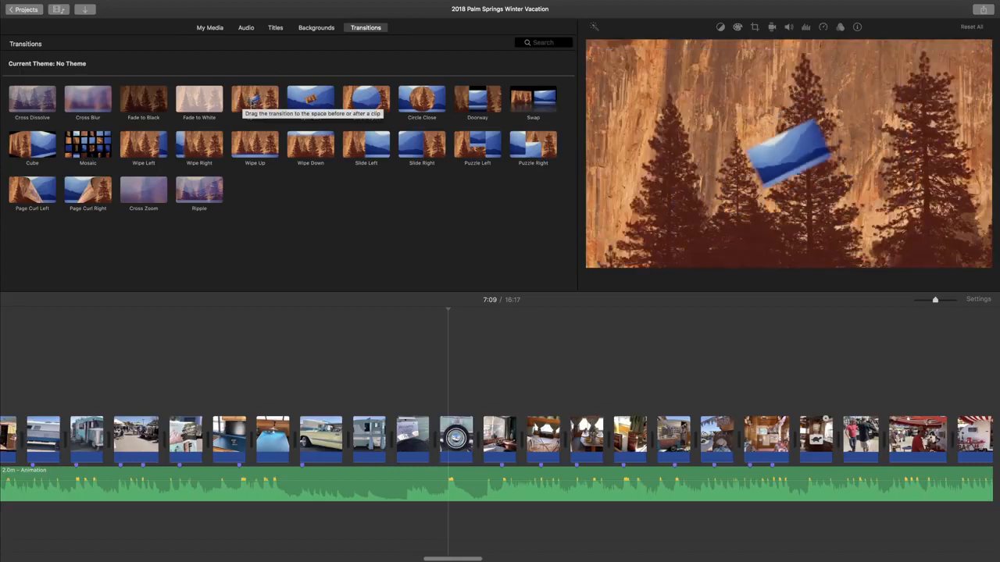
pyautogui.moveTo(254, 98); pyautogui.dragTo(472, 425)
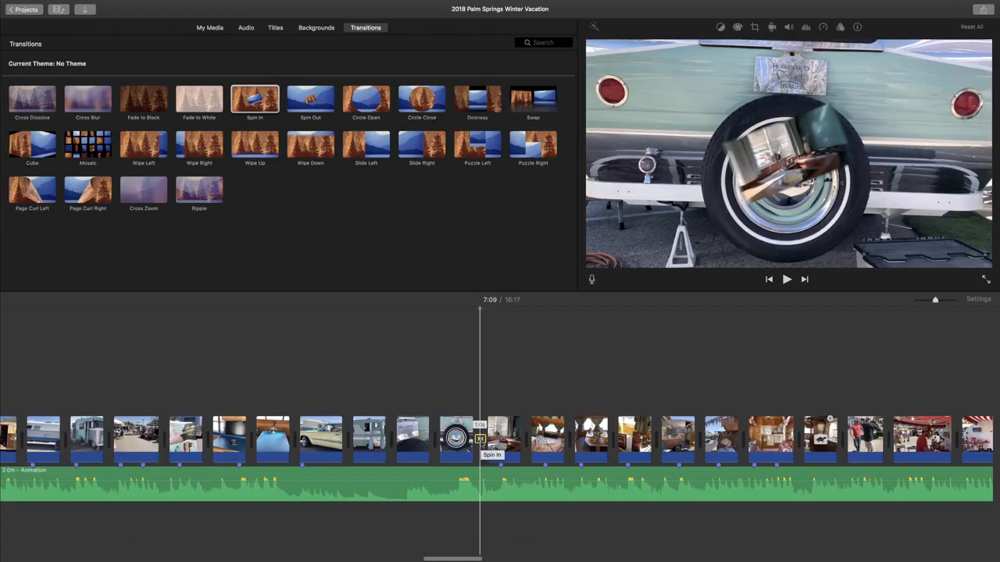
pyautogui.doubleClick(479, 439)
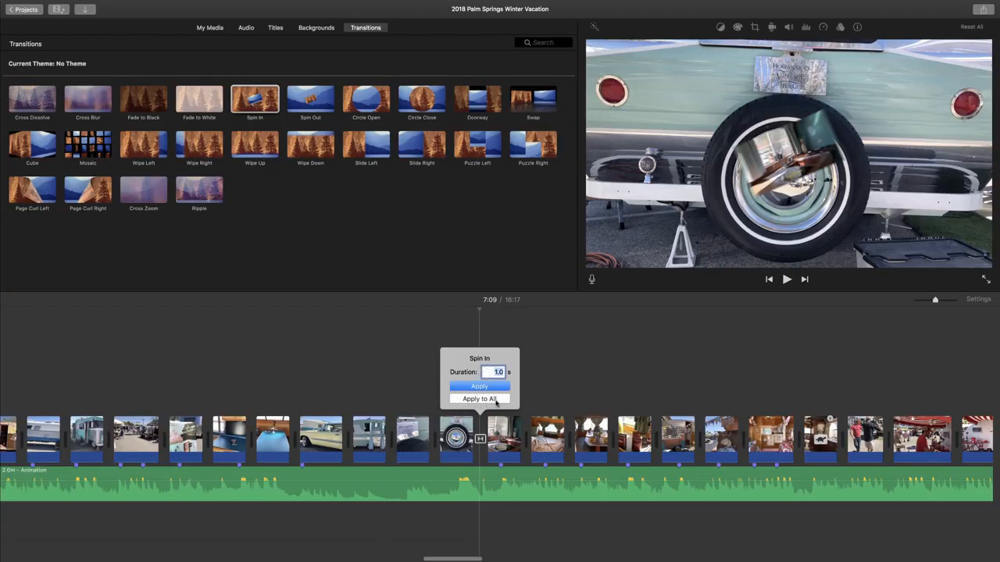
pyautogui.write('0.5')
pyautogui.click(476, 386)
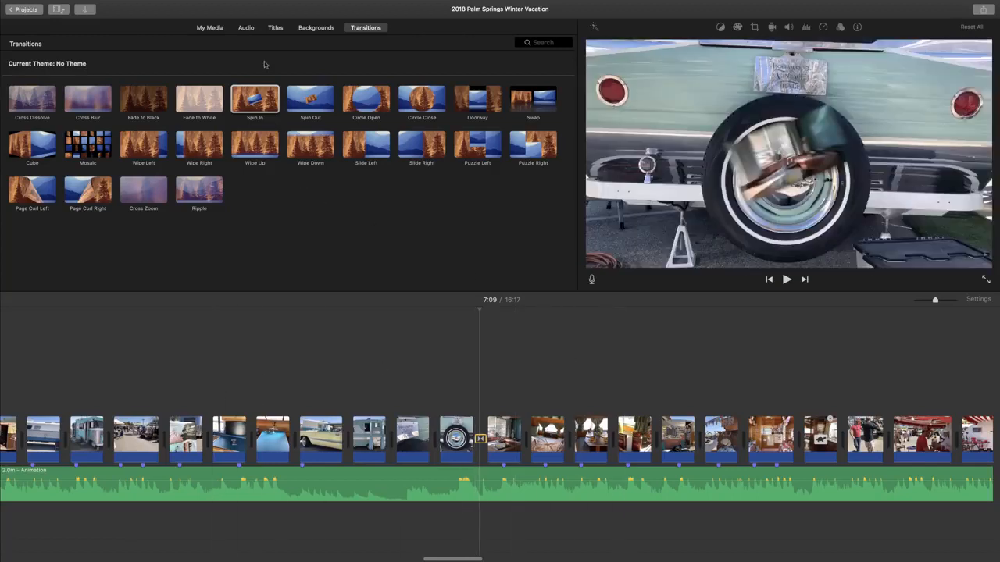
# Return to the project media and play the timeline from the spare wheel clip through the Spin In transition
pyautogui.click(208, 28)
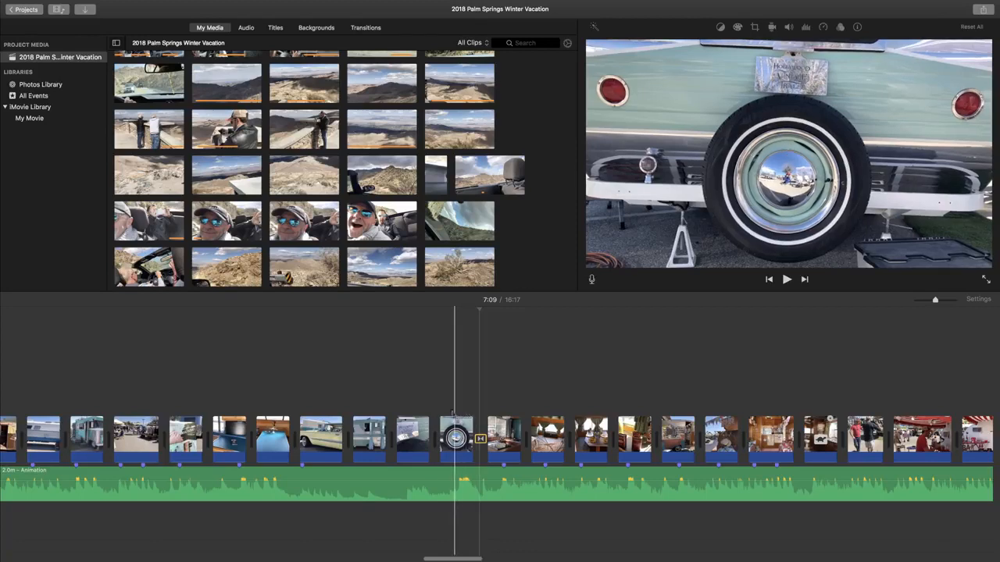
pyautogui.press('space')
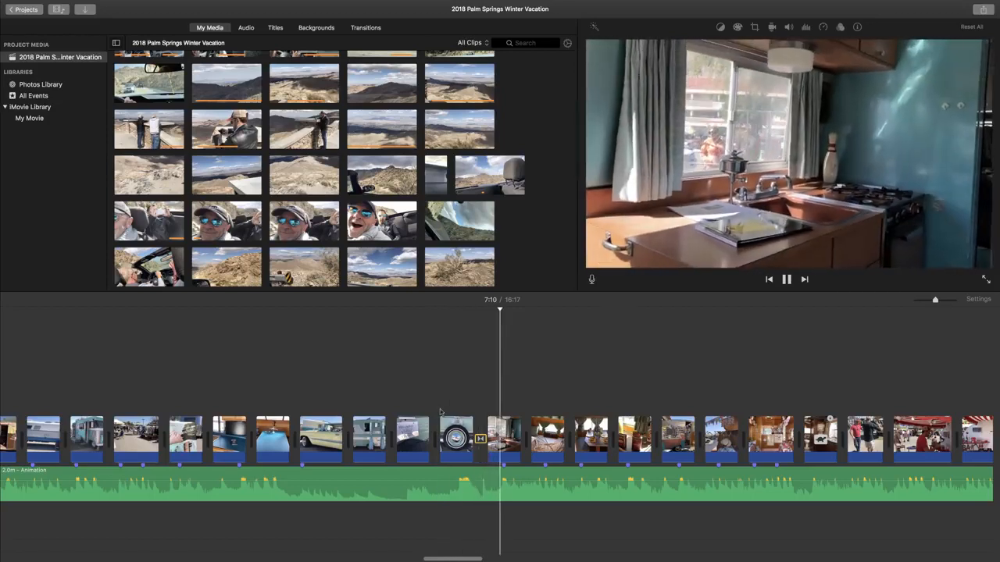
# Stop playback, apply automatic color balance to the Mount San Jacinto sign clip, and try matching its color to another timeline frame
pyautogui.press('space')
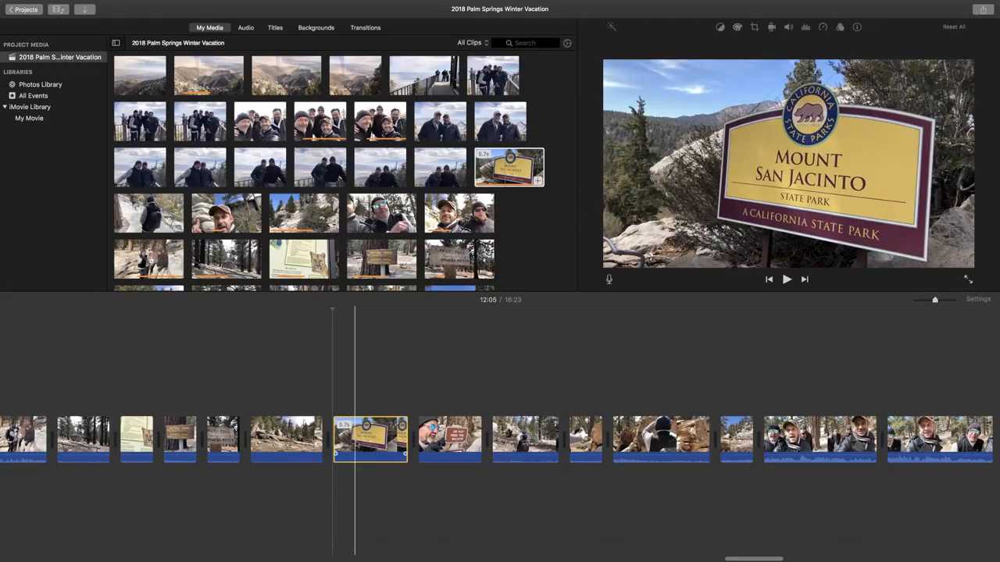
pyautogui.click(370, 339)
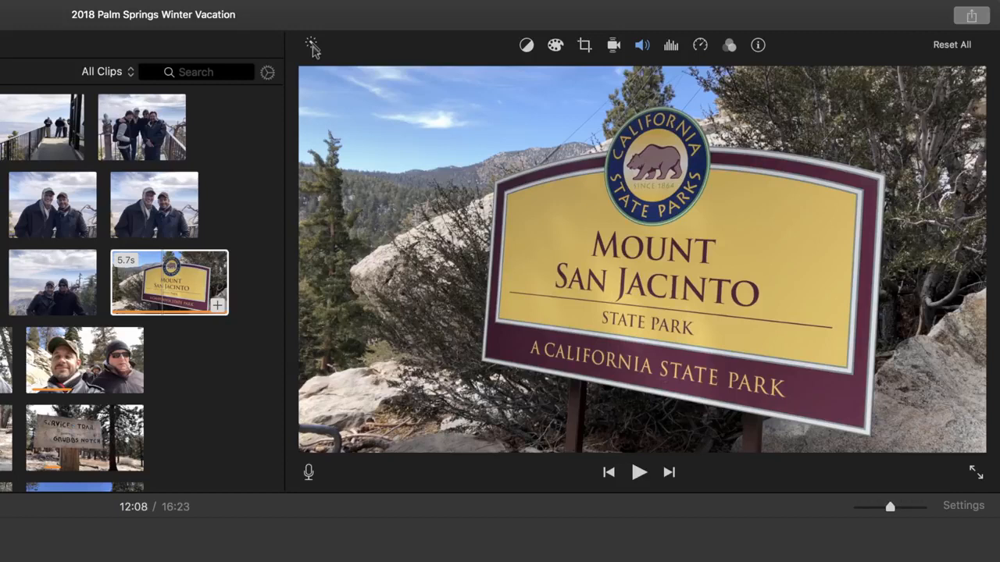
pyautogui.click(525, 46)
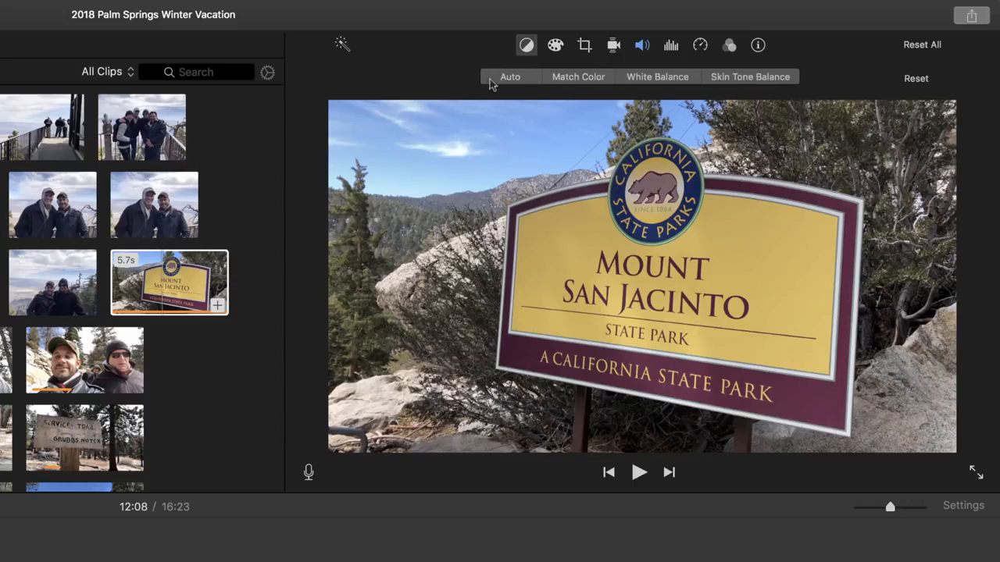
pyautogui.click(491, 84)
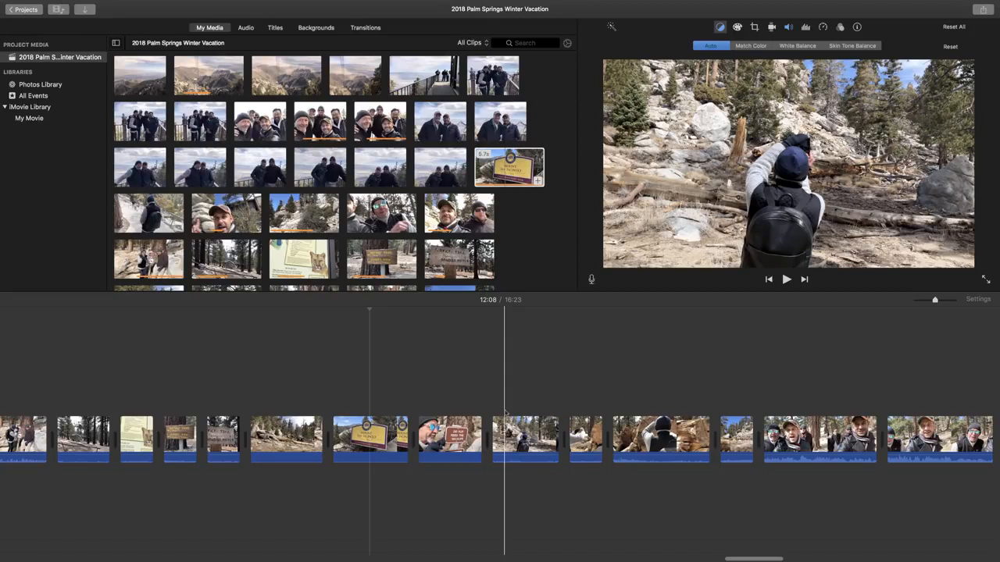
pyautogui.click(743, 46)
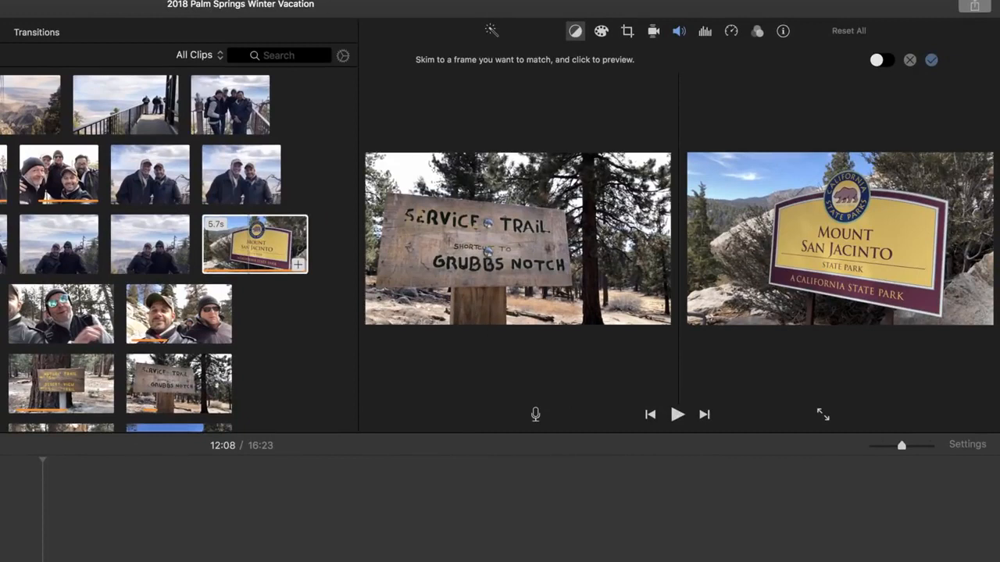
pyautogui.click(167, 469)
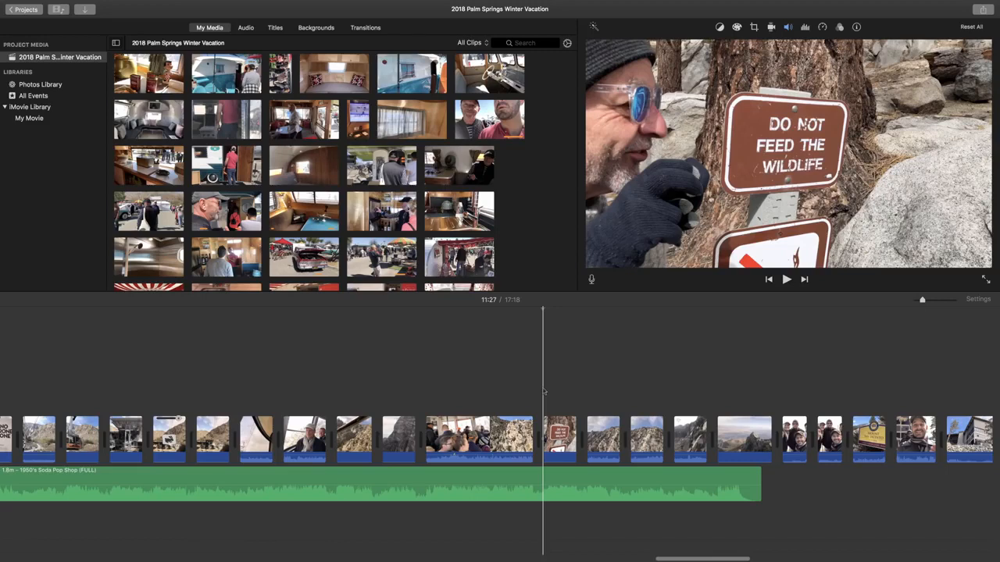
# Try White Balance on a paused frame of the Do Not Feed the Wildlife clip, sampling the sign's white border, the cheek, the sunglasses and the vest
pyautogui.press('space')
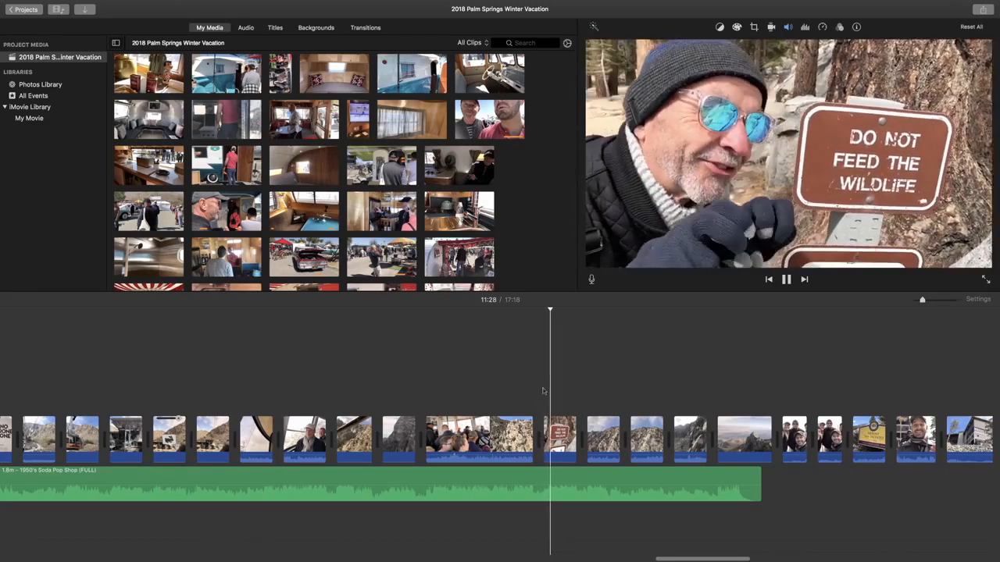
pyautogui.press('space')
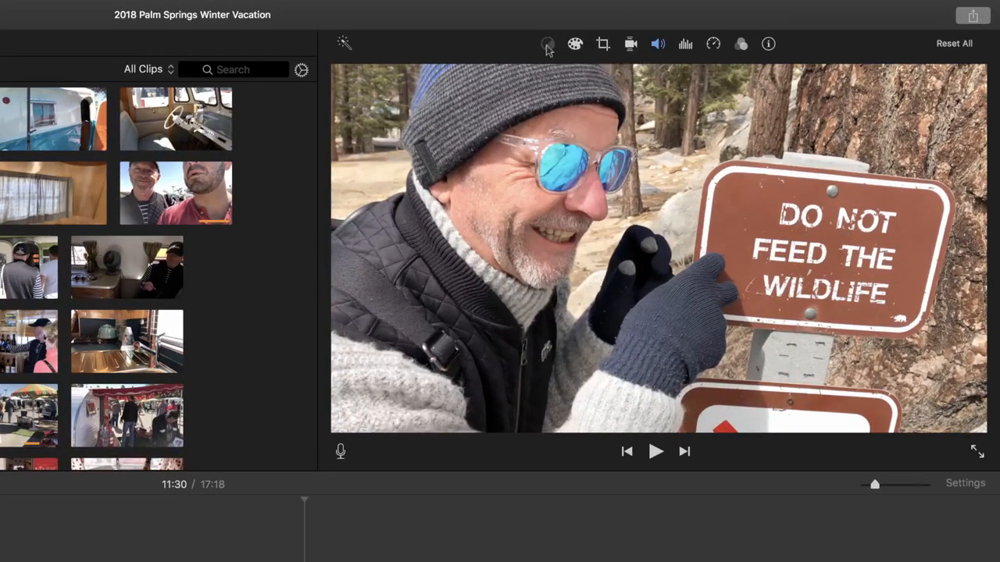
pyautogui.click(548, 45)
pyautogui.click(676, 74)
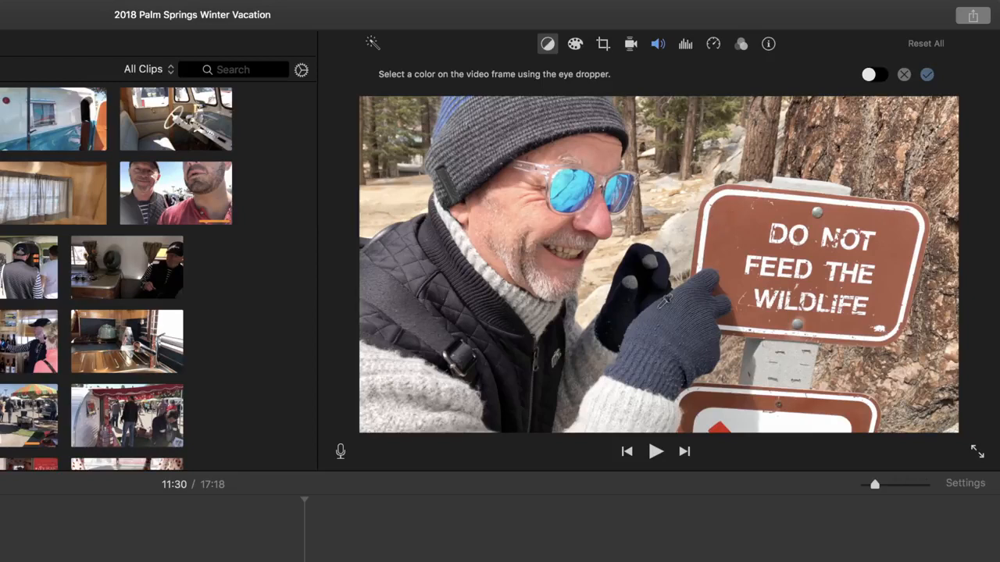
pyautogui.click(706, 236)
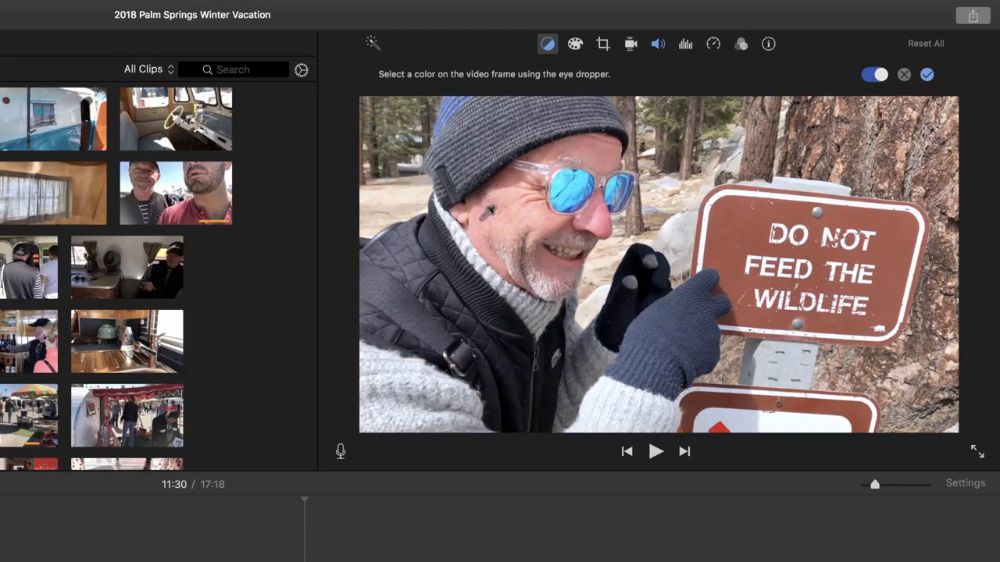
pyautogui.click(481, 219)
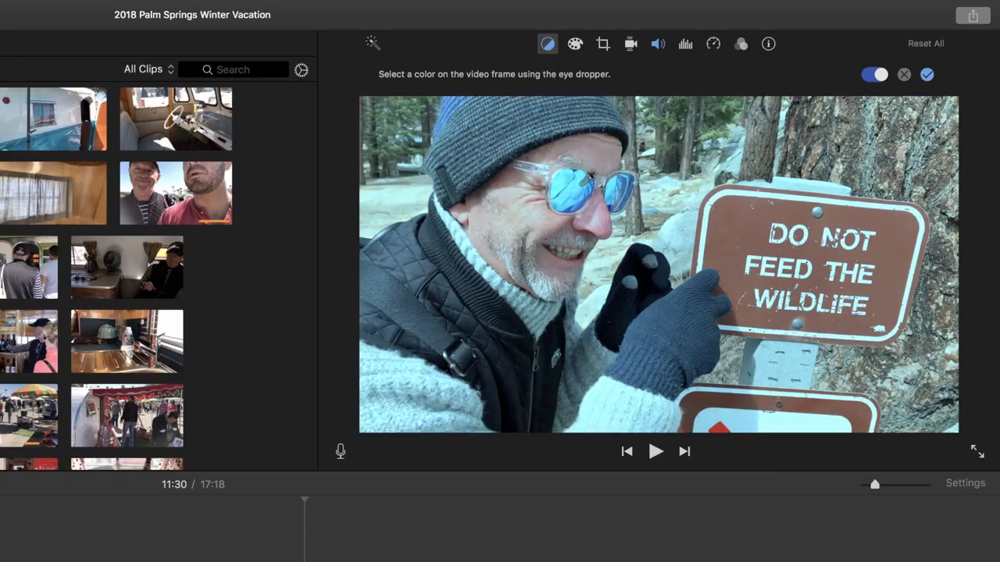
pyautogui.click(579, 185)
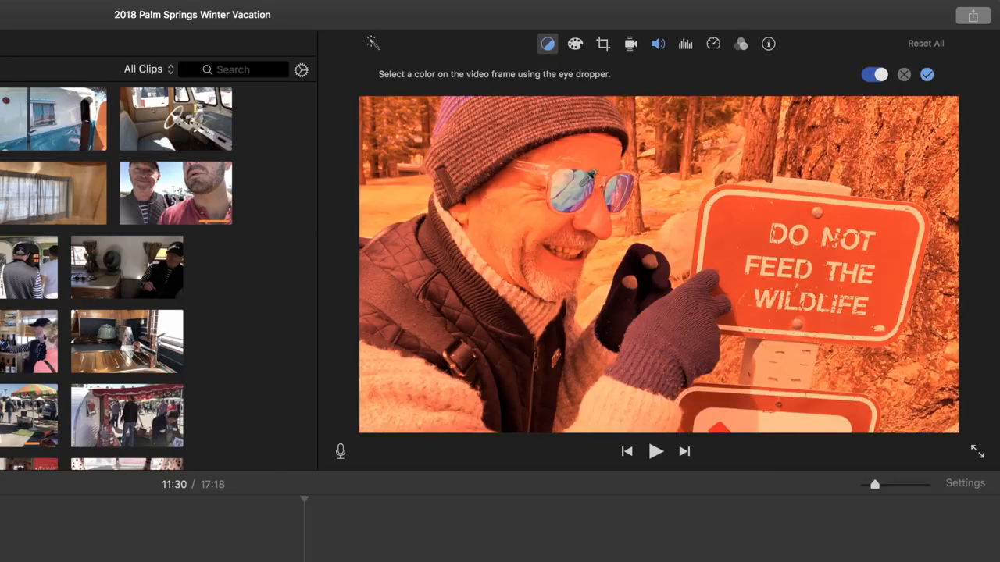
pyautogui.click(423, 319)
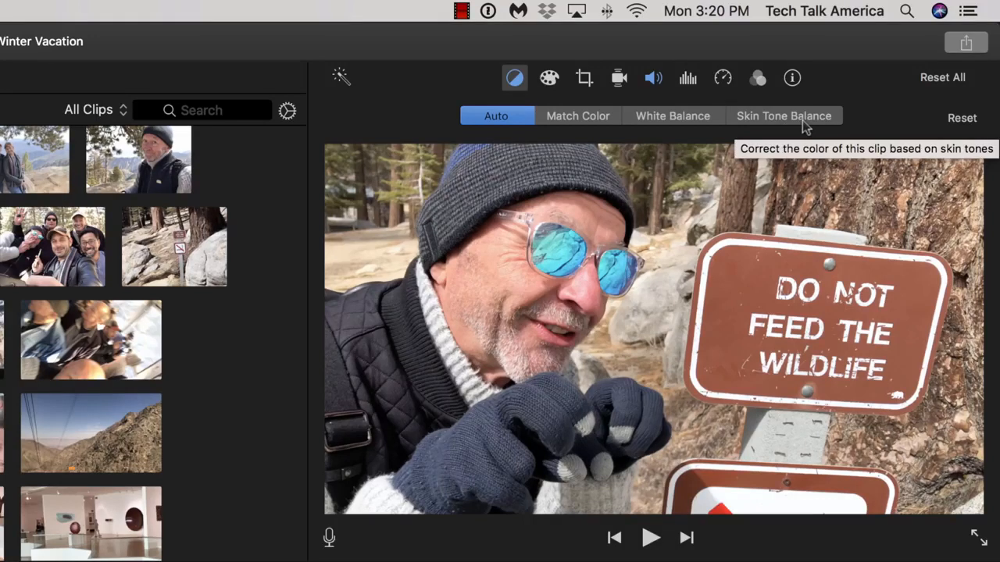
# In the Do Not Feed the Wildlife clip's color correction, try darker shadows, and leave the shadows slightly lighter than the original
pyautogui.click(549, 78)
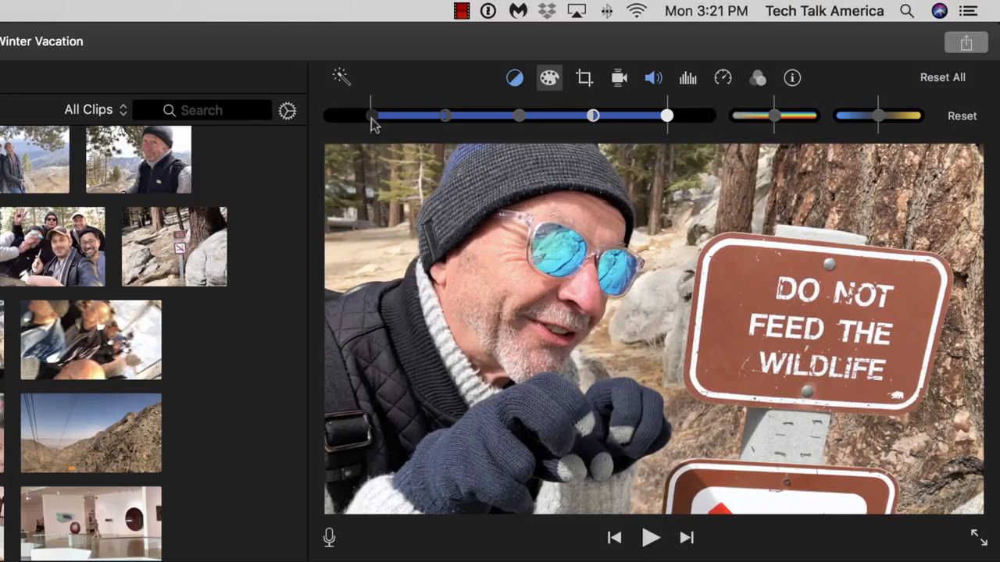
pyautogui.moveTo(372, 117); pyautogui.dragTo(337, 121)
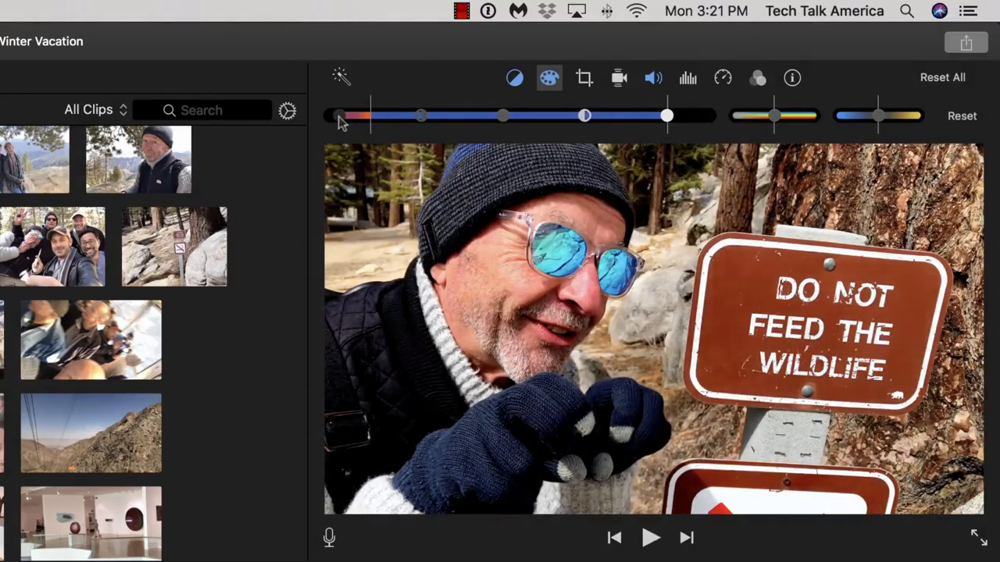
pyautogui.moveTo(339, 118); pyautogui.dragTo(393, 121)
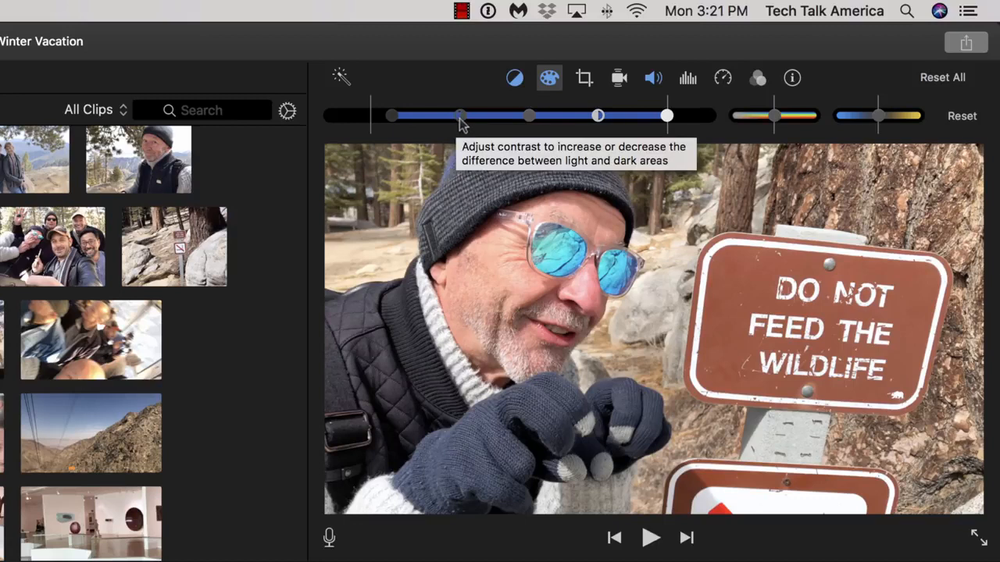
# Try a higher contrast on the clip, restore the original contrast, and lower the highlights to darken the bright areas
pyautogui.click(598, 118)
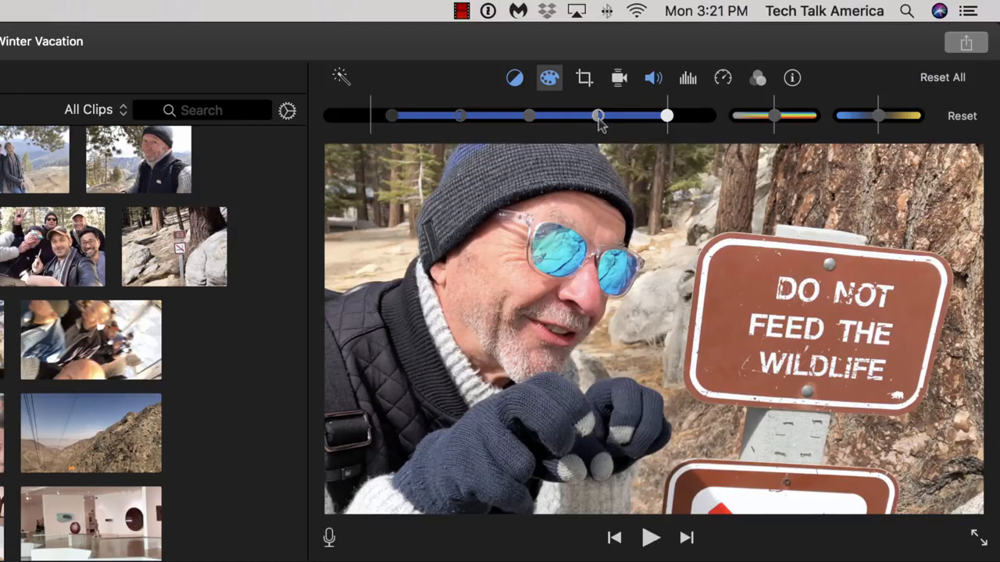
pyautogui.moveTo(458, 116); pyautogui.dragTo(438, 114)
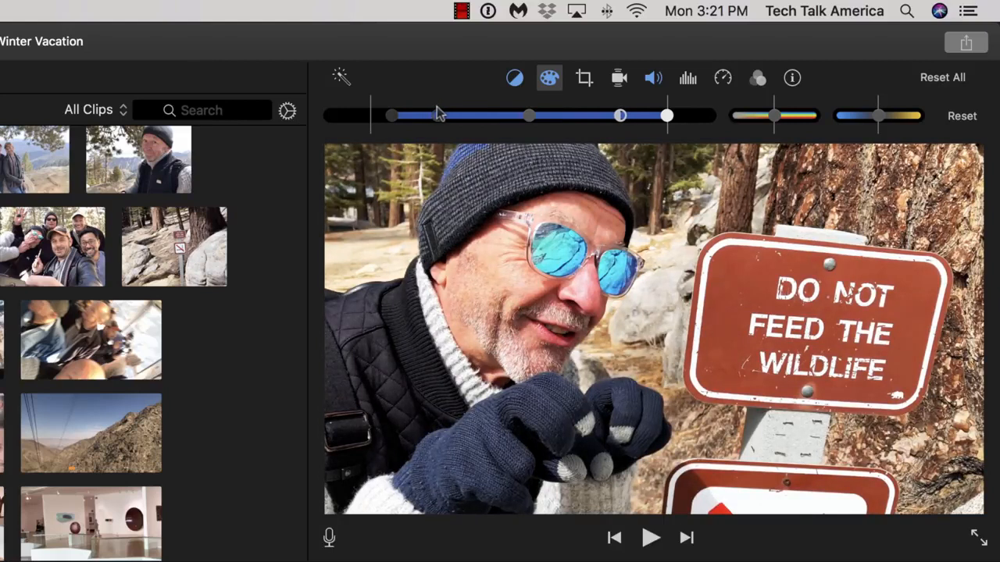
pyautogui.moveTo(621, 123); pyautogui.dragTo(598, 122)
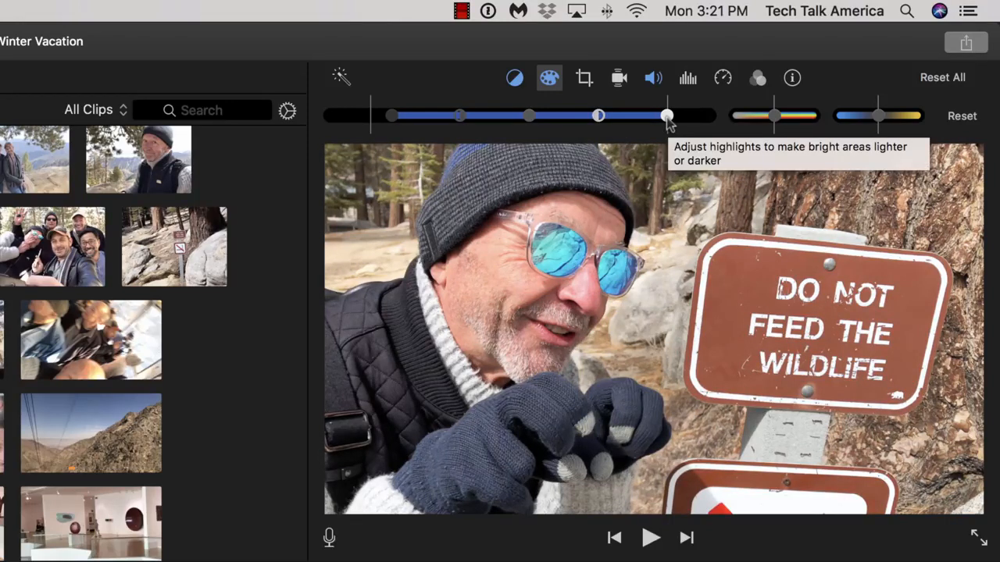
pyautogui.moveTo(666, 117); pyautogui.dragTo(625, 121)
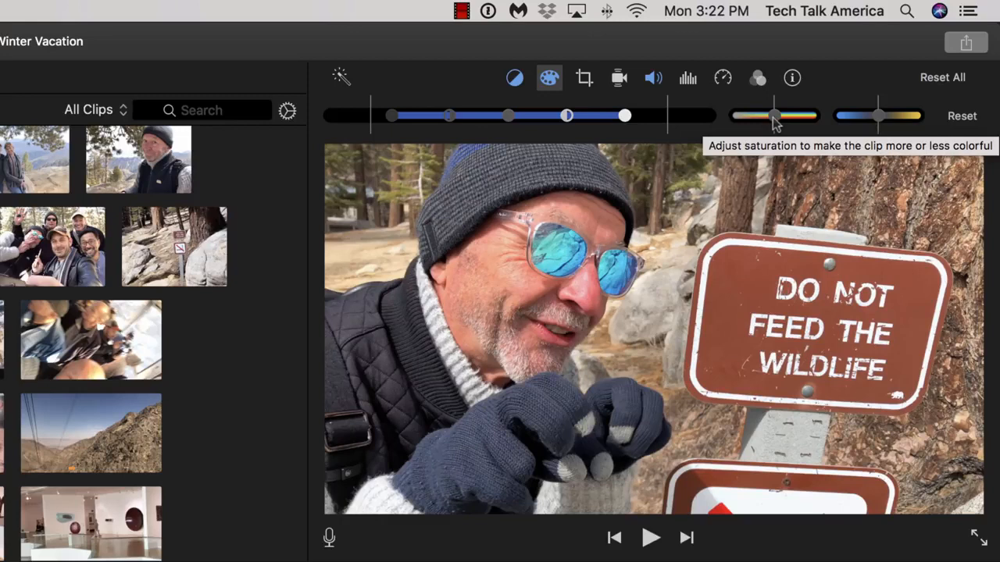
# Try weak and strong saturation on the clip, leave it slightly above the original, and keep the color temperature neutral
pyautogui.moveTo(773, 119); pyautogui.dragTo(683, 128)
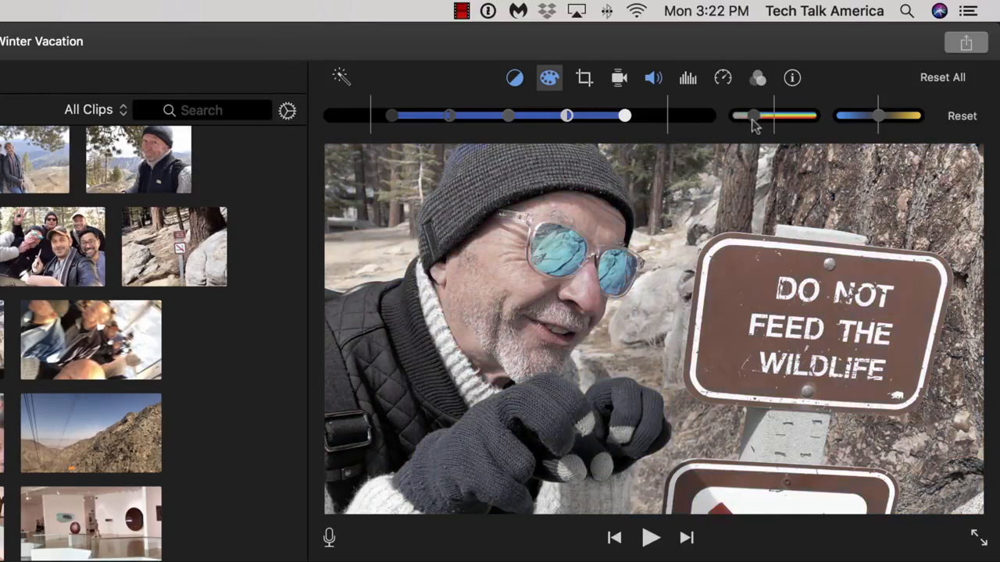
pyautogui.moveTo(751, 119); pyautogui.dragTo(774, 123)
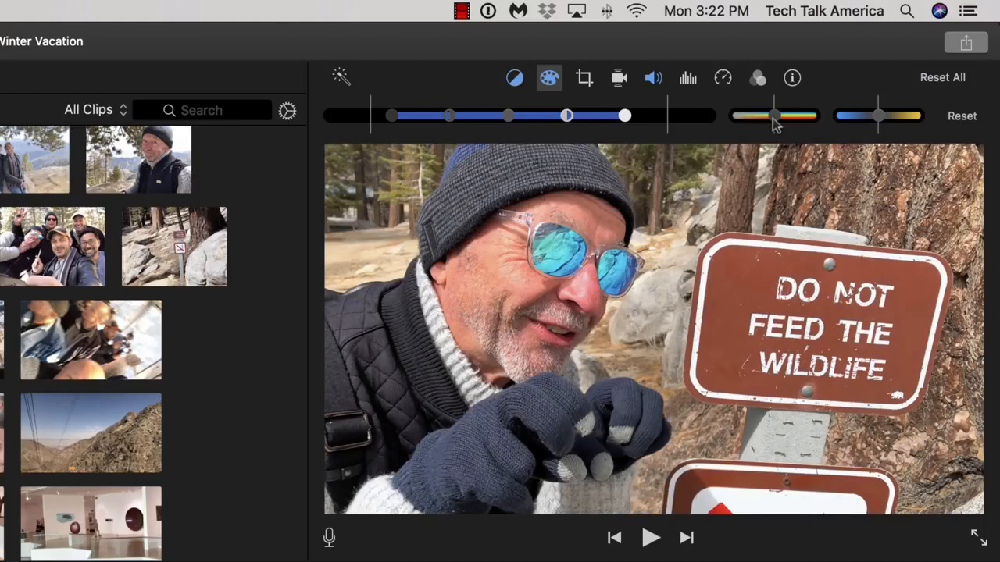
pyautogui.moveTo(773, 125); pyautogui.dragTo(777, 127)
pyautogui.moveTo(777, 125); pyautogui.dragTo(837, 117)
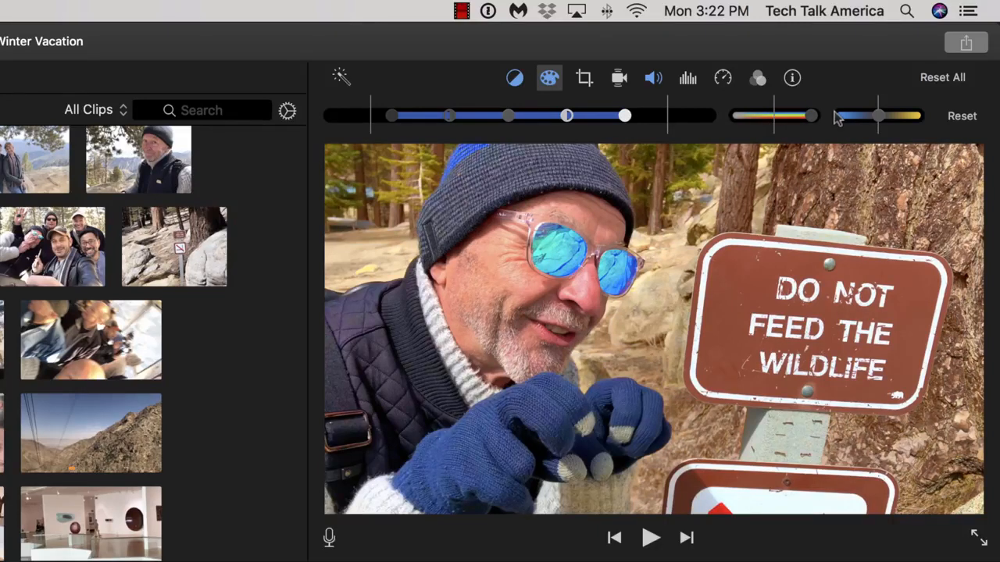
pyautogui.moveTo(799, 117); pyautogui.dragTo(781, 119)
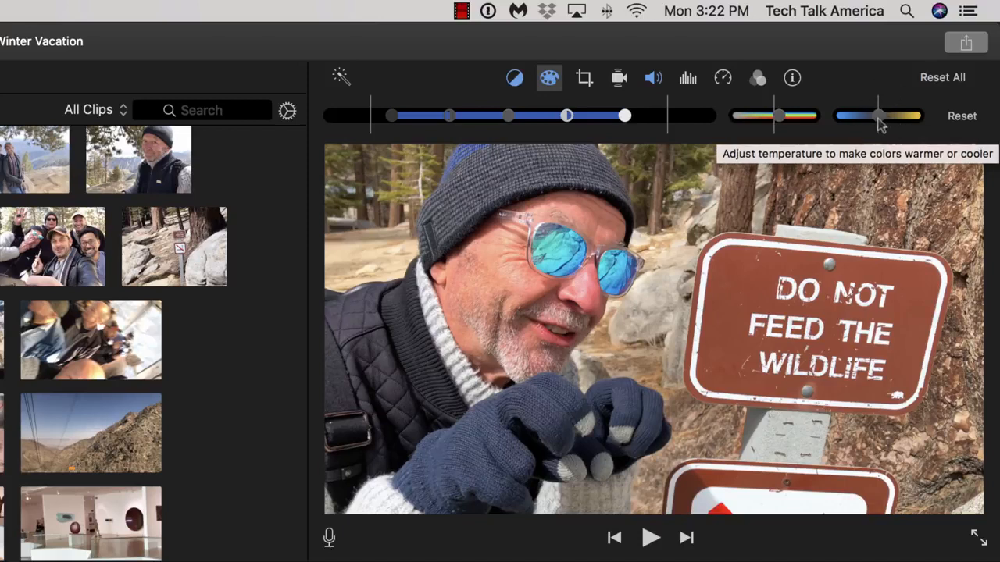
pyautogui.moveTo(878, 119)
pyautogui.mouseDown()
pyautogui.moveTo(845, 122)
pyautogui.moveTo(912, 121)
pyautogui.moveTo(878, 117)
pyautogui.mouseUp()
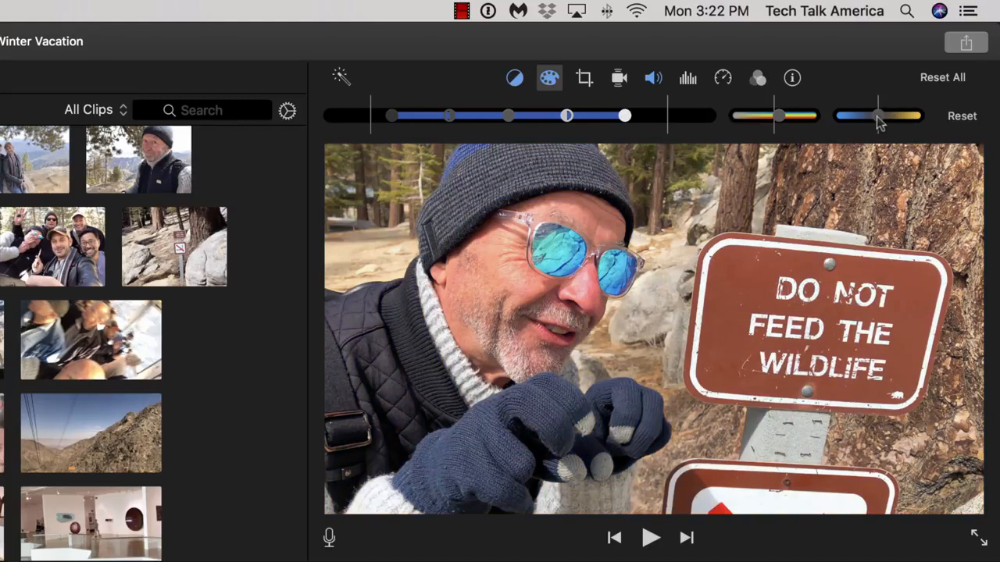
# Open the clip's cropping controls, switch to Finder, and open the iMovie 2018 alias on the Desktop
pyautogui.click(585, 83)
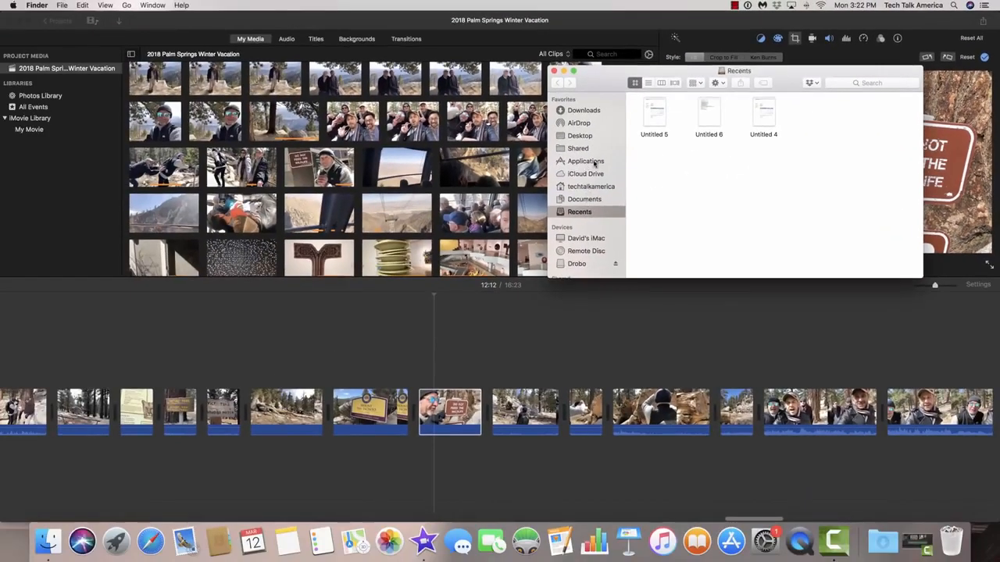
pyautogui.click(589, 137)
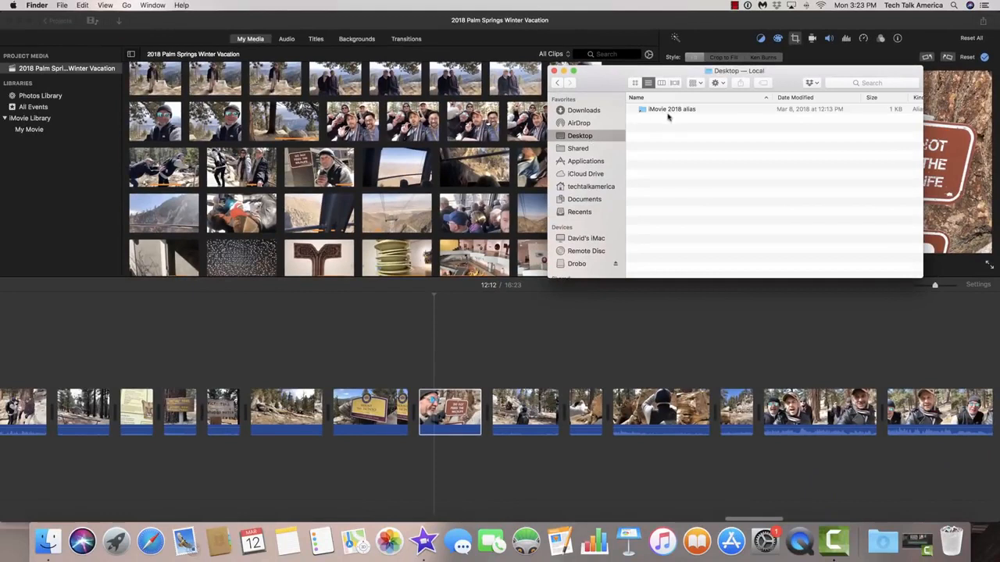
pyautogui.doubleClick(672, 111)
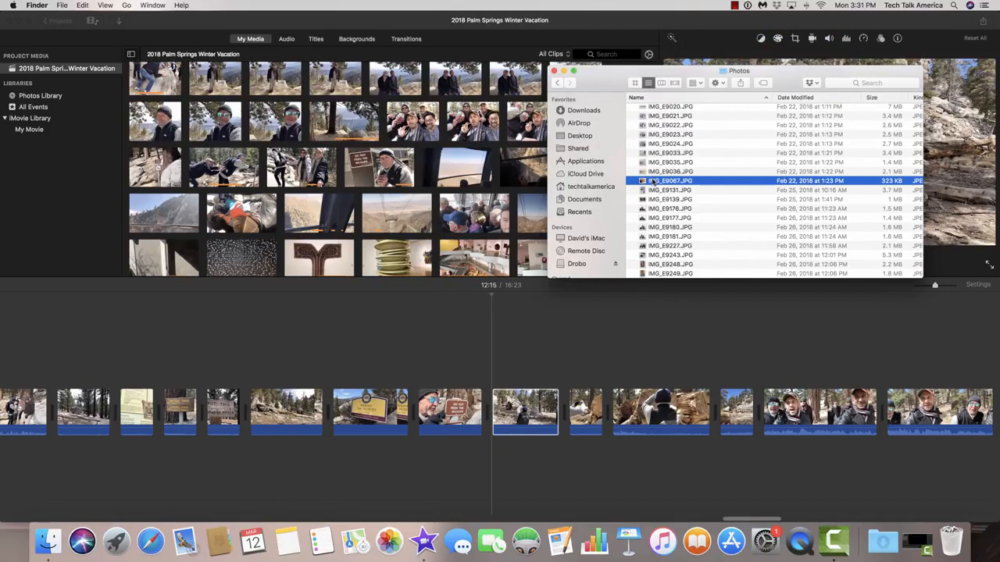
# Preview IMG_E9067.JPG from the Photos folder and insert it into the timeline right after the Do Not Feed the Wildlife clip
pyautogui.press('space')
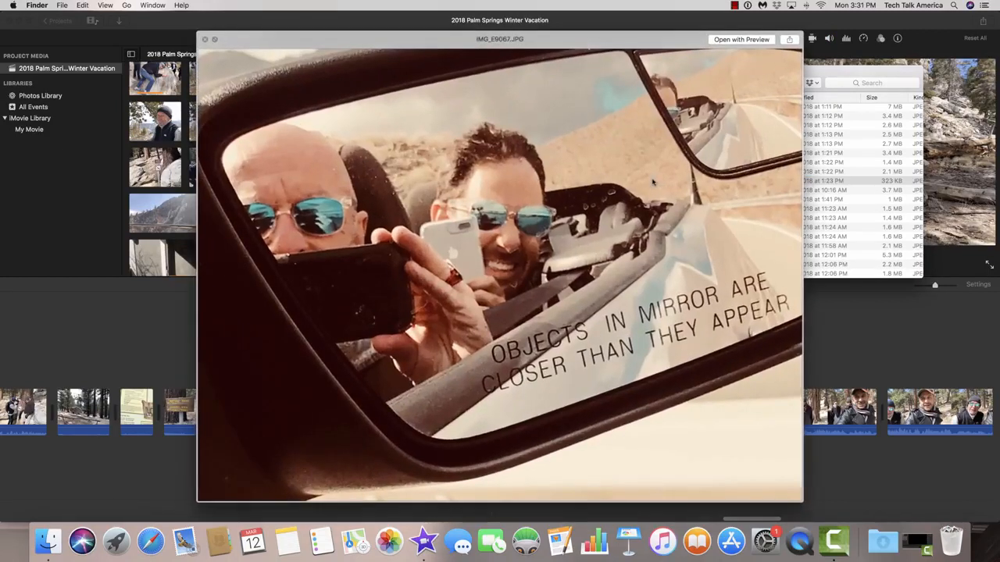
pyautogui.press('space')
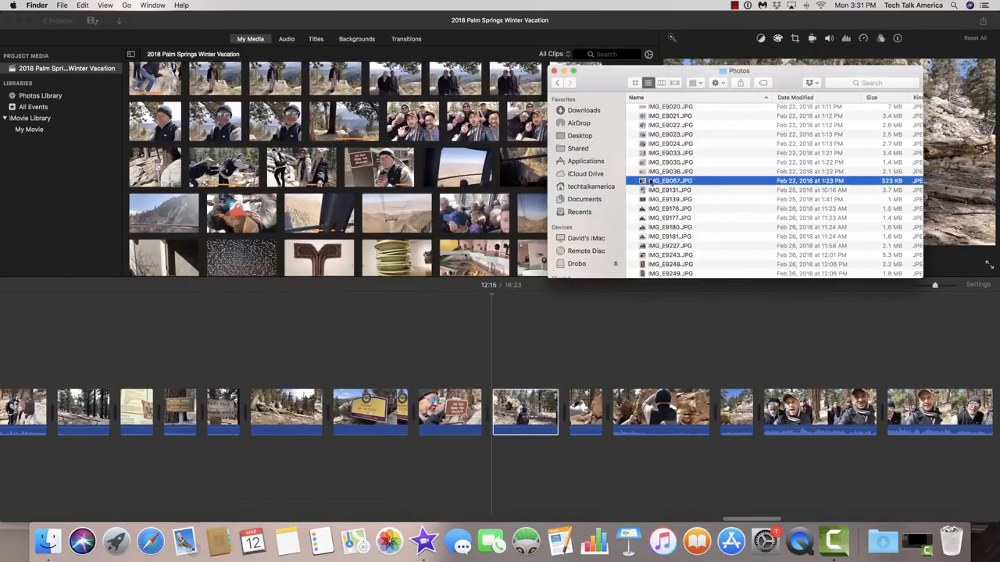
pyautogui.moveTo(653, 180); pyautogui.dragTo(488, 392)
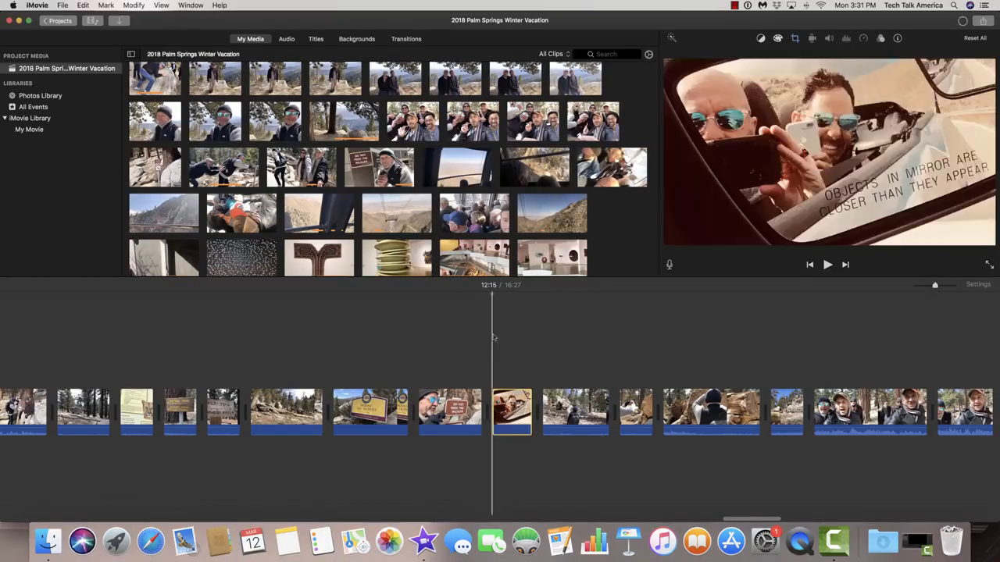
# Try the Fit style on the inserted car-mirror photo, and apply Crop to Fill with the crop frame shifted slightly upward
pyautogui.click(503, 361)
pyautogui.click(506, 406)
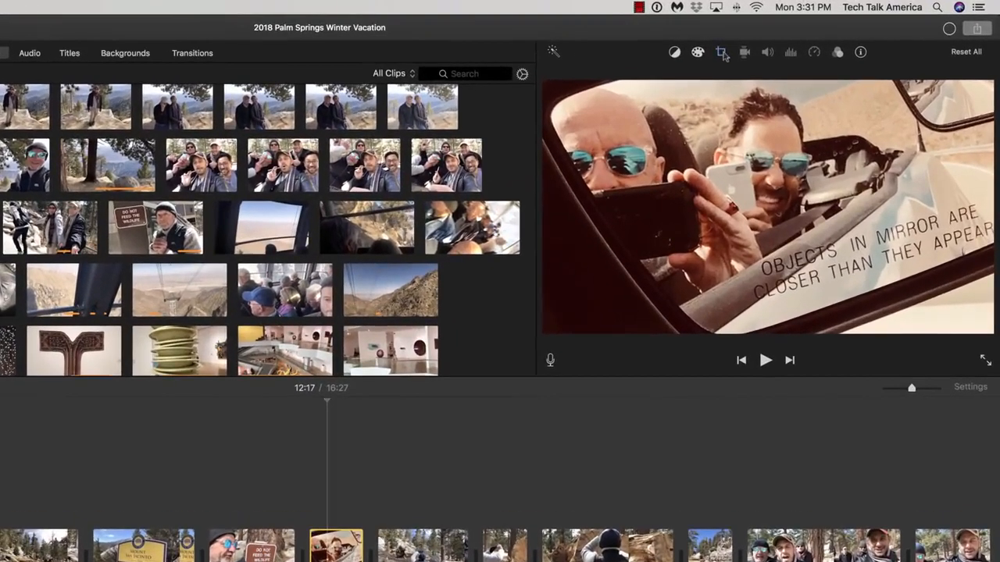
pyautogui.click(795, 39)
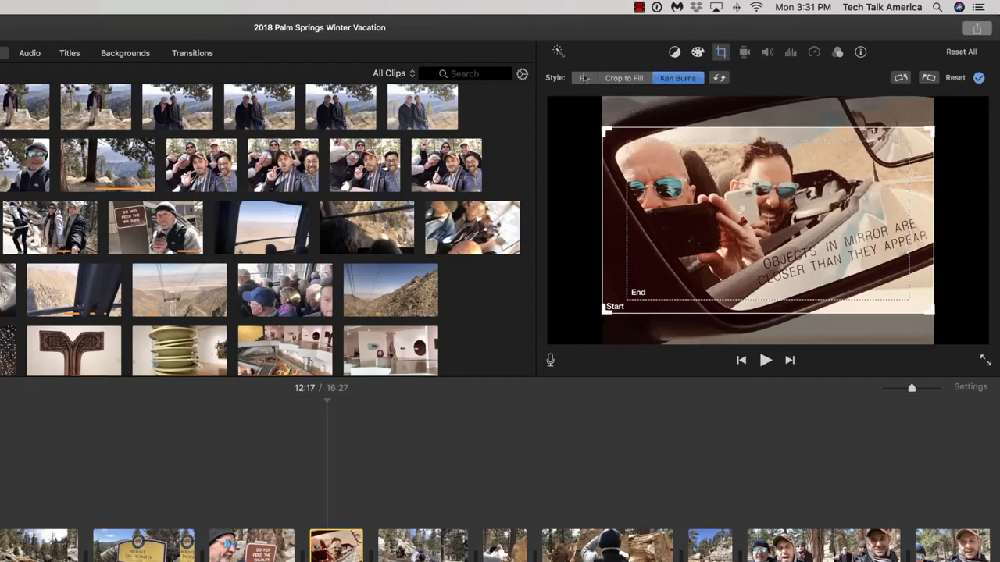
pyautogui.click(583, 79)
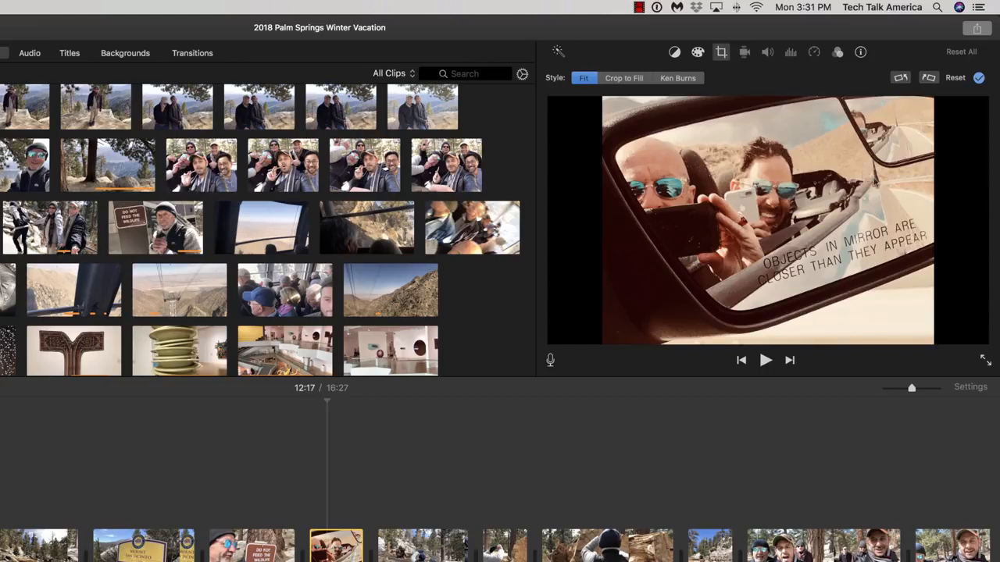
pyautogui.click(623, 81)
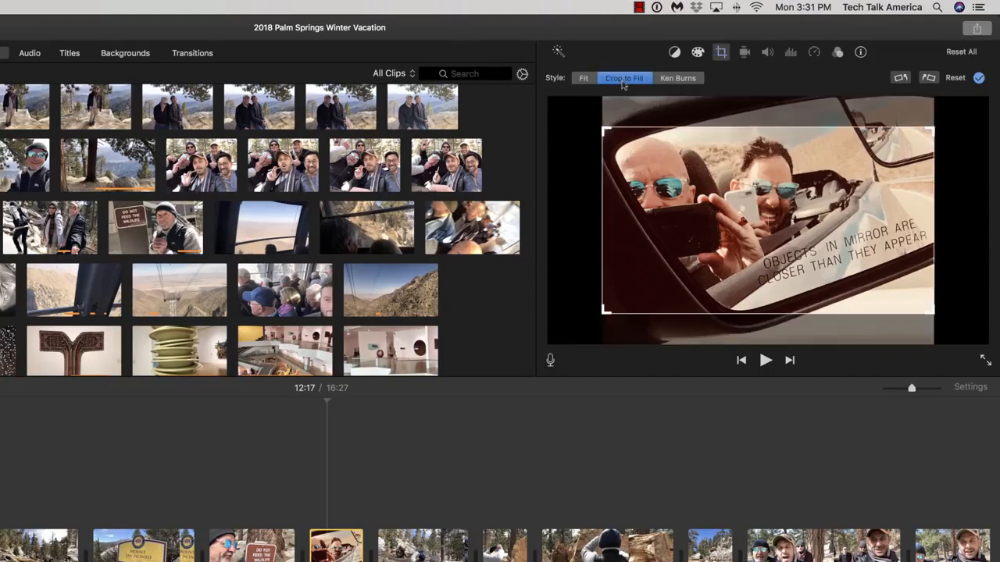
pyautogui.moveTo(733, 217); pyautogui.dragTo(733, 205)
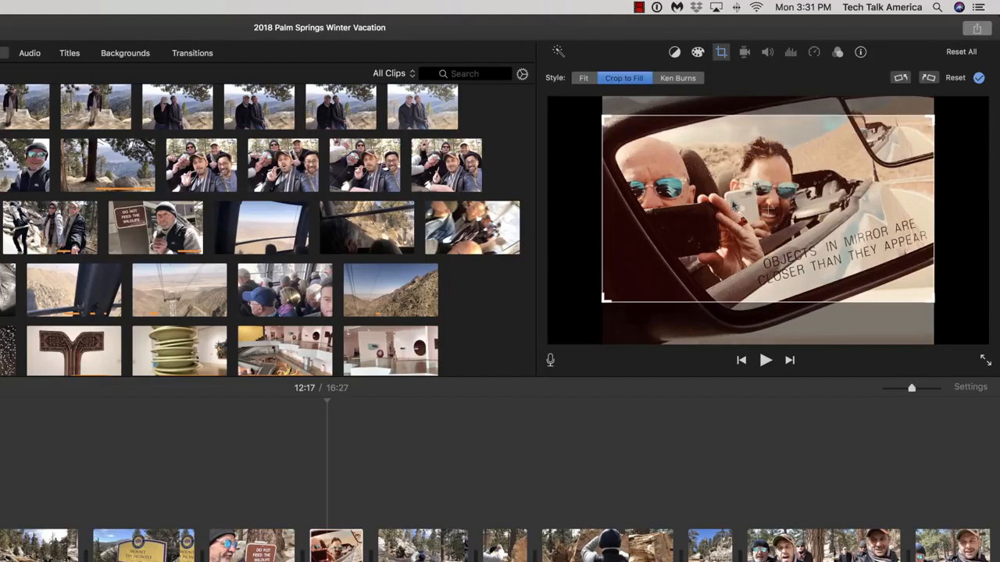
pyautogui.press('Return')
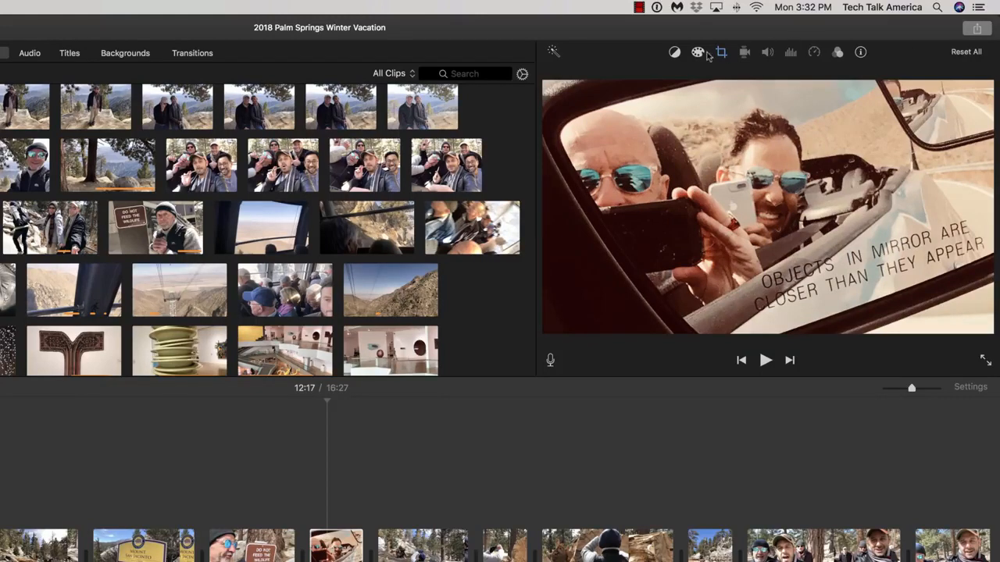
# Switch the mirror photo to the Ken Burns style, check its start and end frames, and swap the two areas
pyautogui.click(721, 51)
pyautogui.click(672, 79)
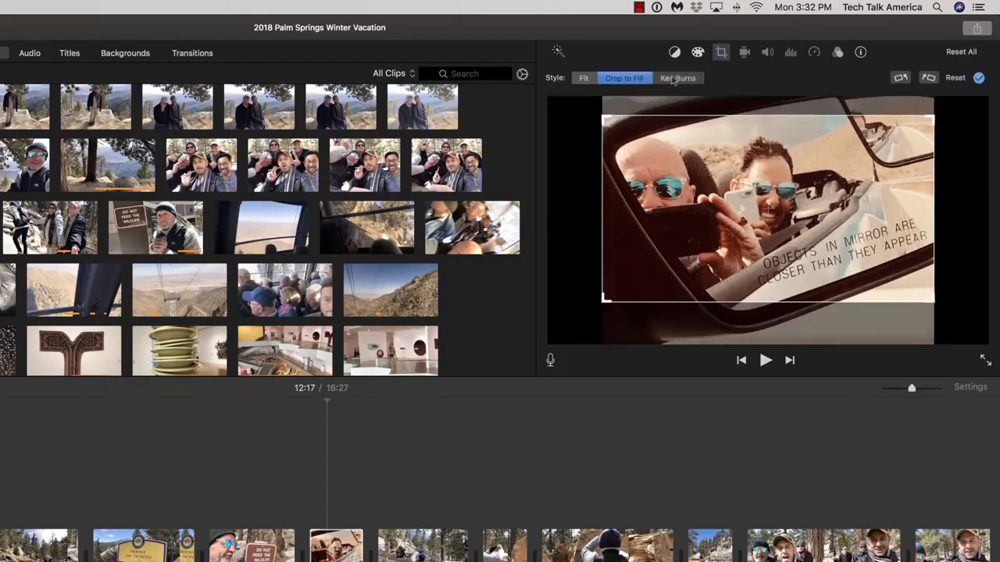
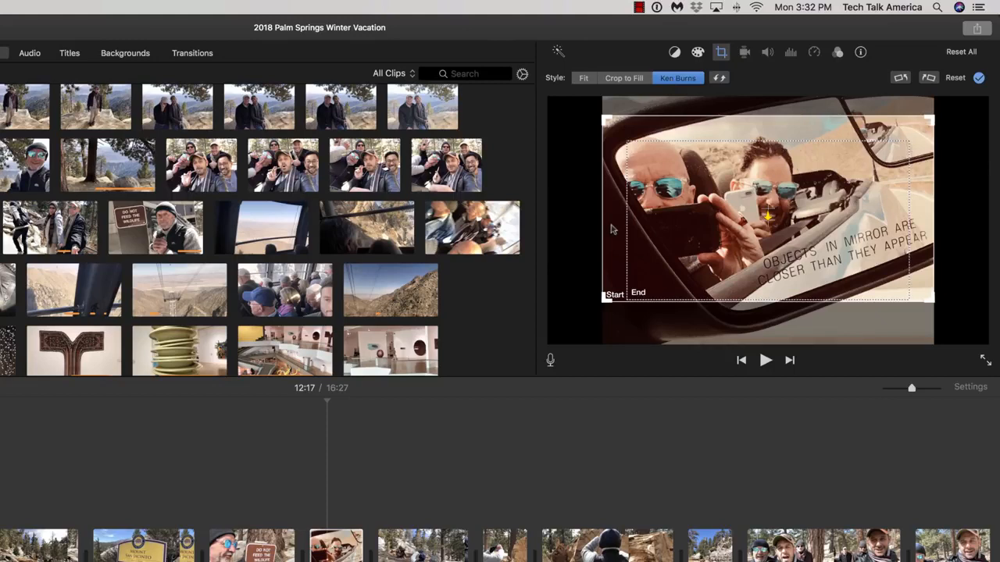
pyautogui.click(694, 217)
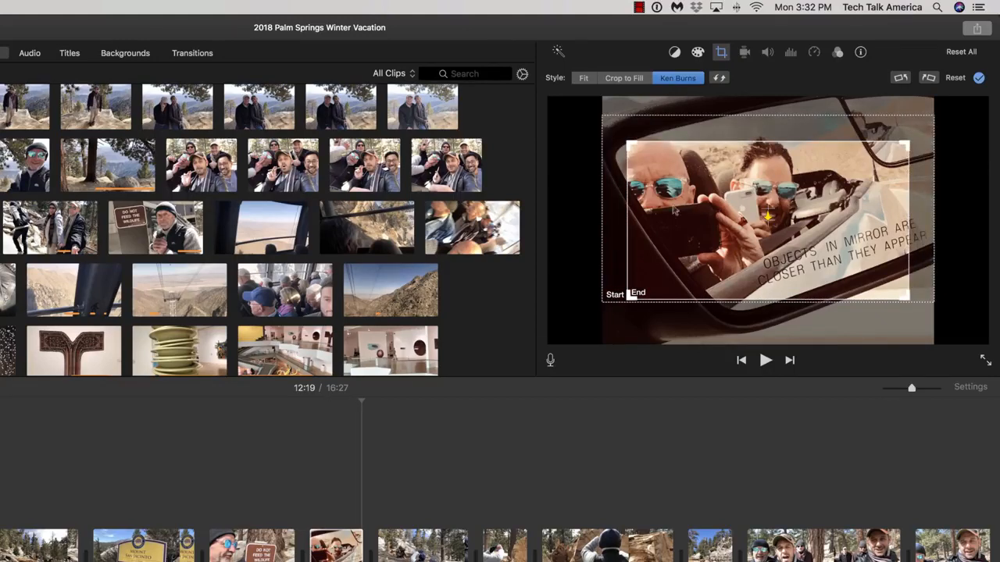
pyautogui.click(614, 192)
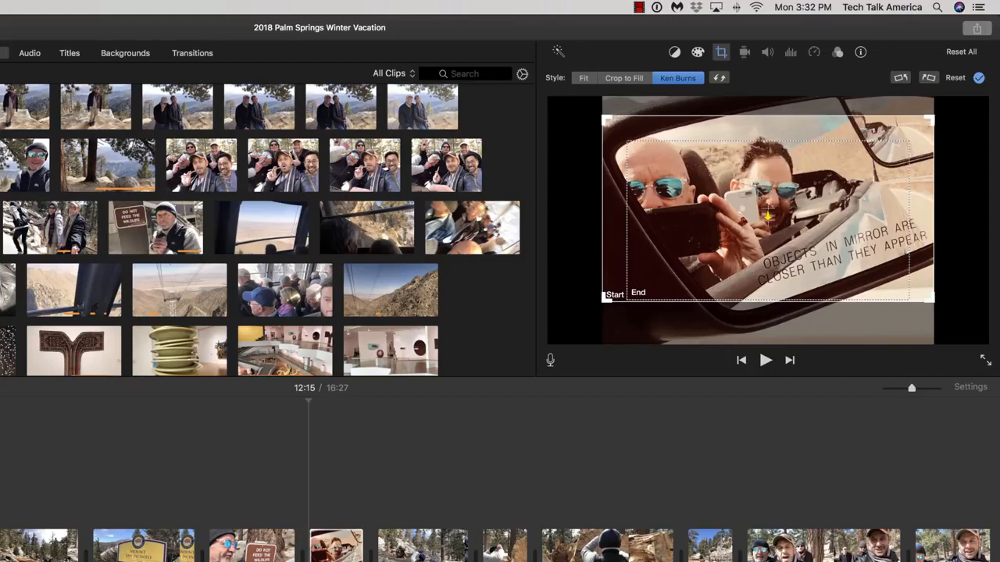
pyautogui.click(768, 216)
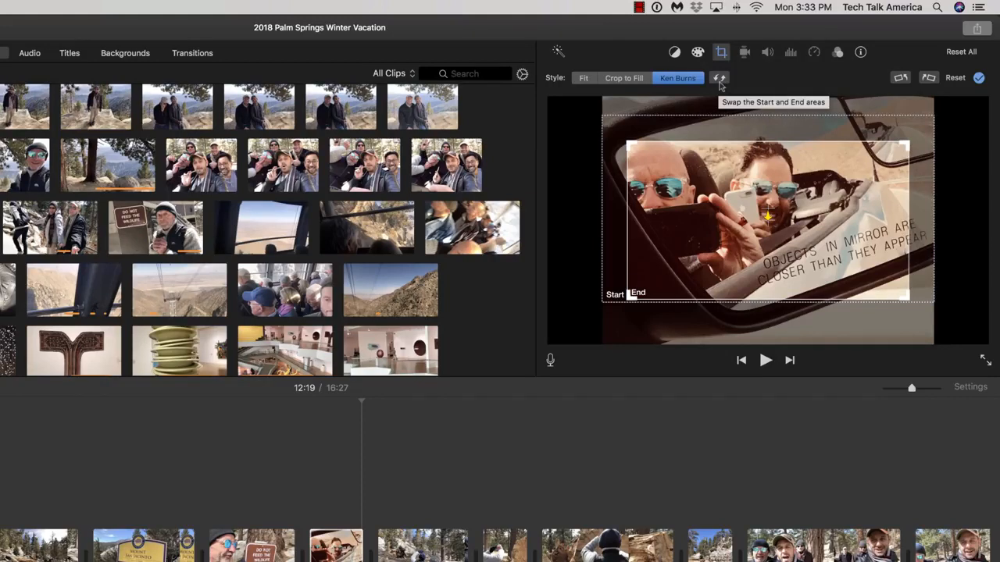
pyautogui.click(717, 81)
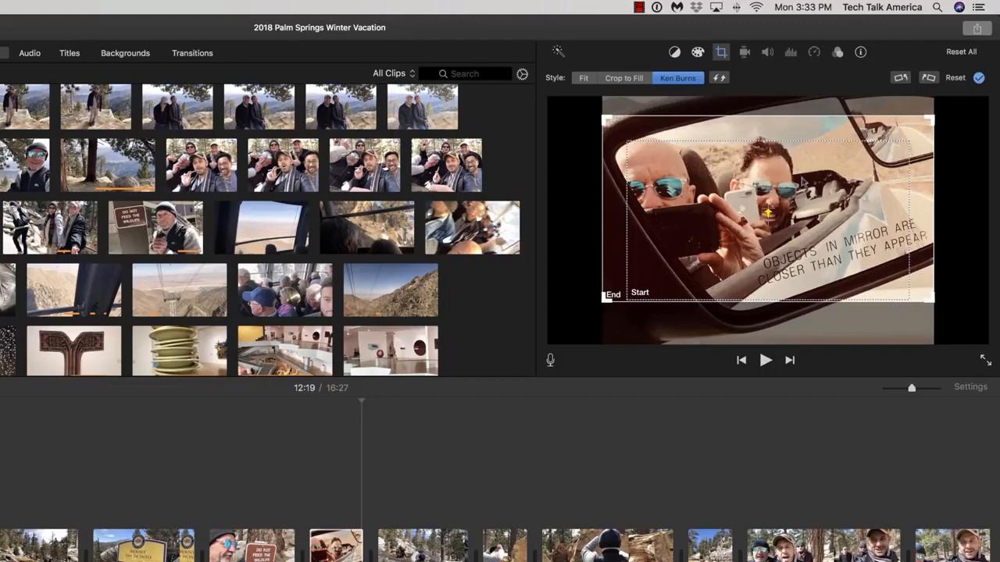
# Shift the Ken Burns start frame slightly up, enlarge it to nearly the end frame's size, and play the photo back
pyautogui.click(823, 201)
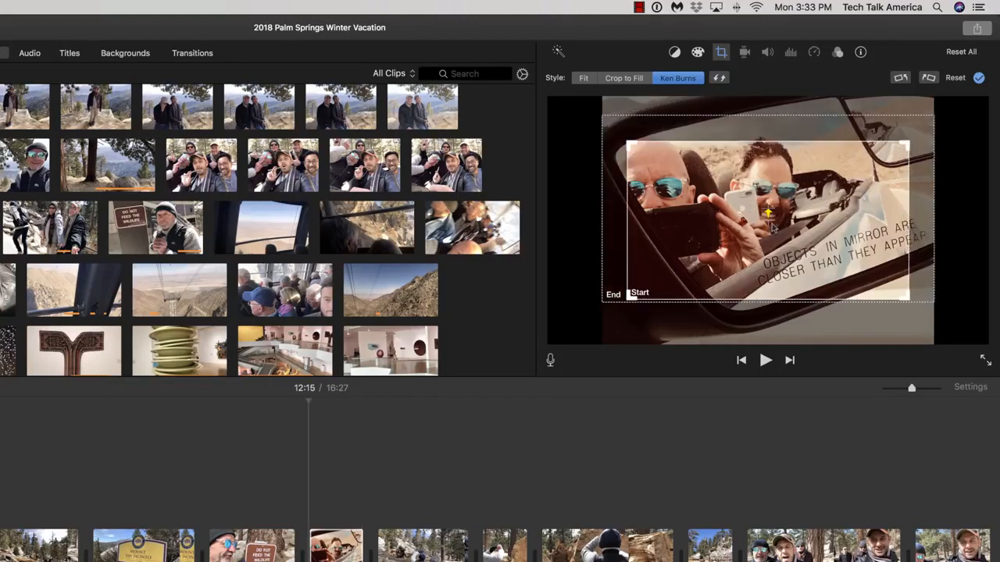
pyautogui.moveTo(770, 216); pyautogui.dragTo(766, 205)
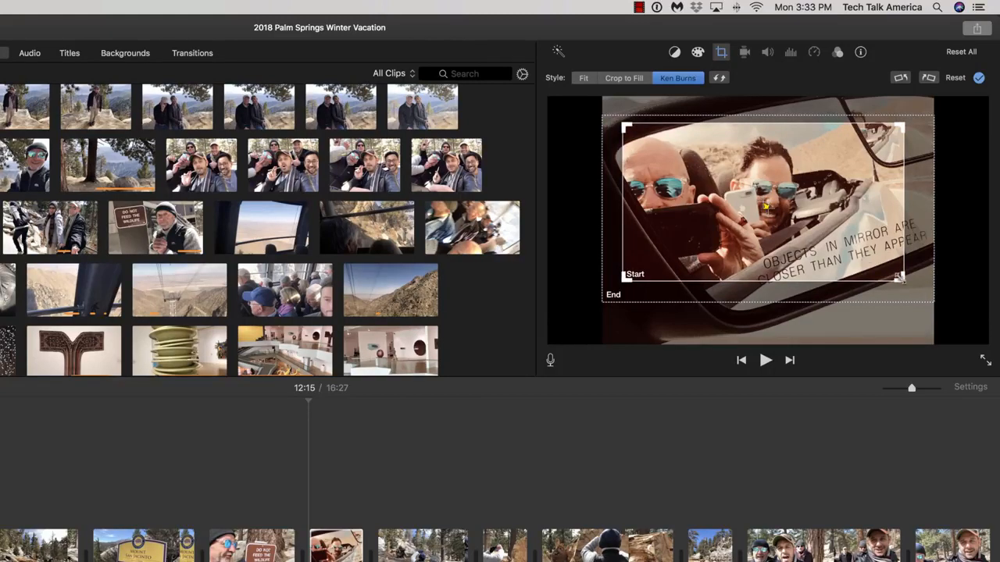
pyautogui.moveTo(899, 278); pyautogui.dragTo(928, 294)
pyautogui.moveTo(908, 281)
pyautogui.mouseDown()
pyautogui.moveTo(901, 278)
pyautogui.moveTo(917, 289)
pyautogui.mouseUp()
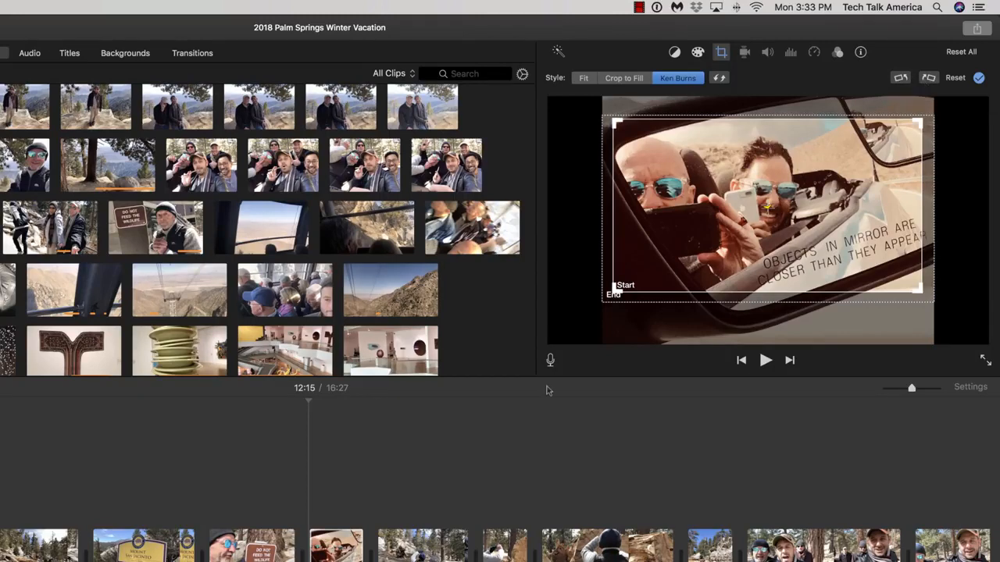
pyautogui.click(547, 390)
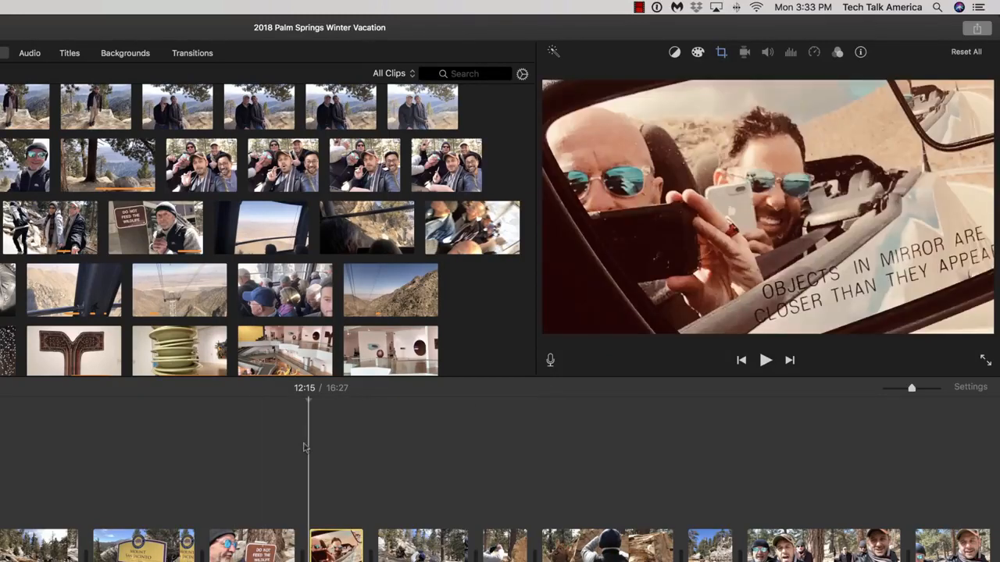
pyautogui.press('space')
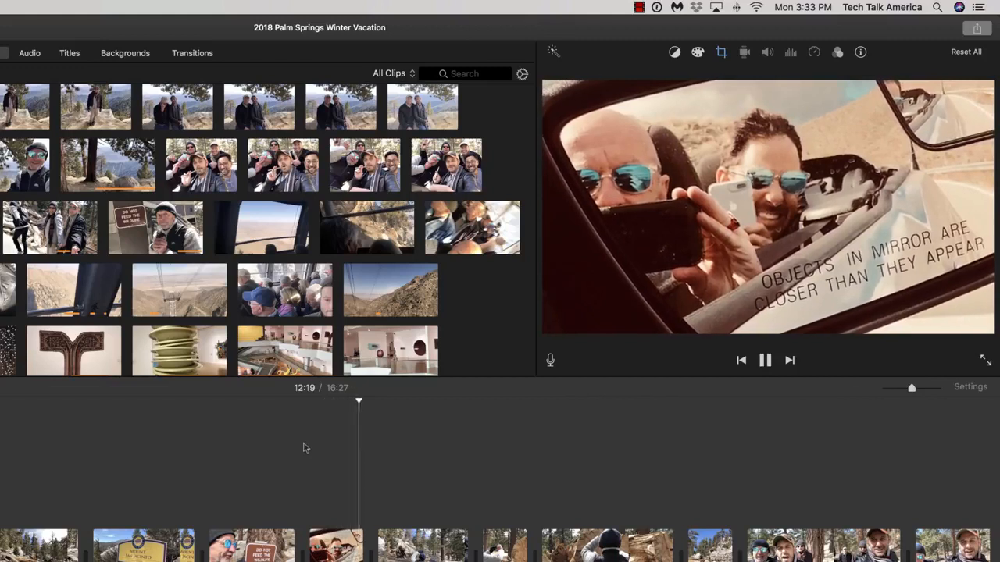
pyautogui.press('space')
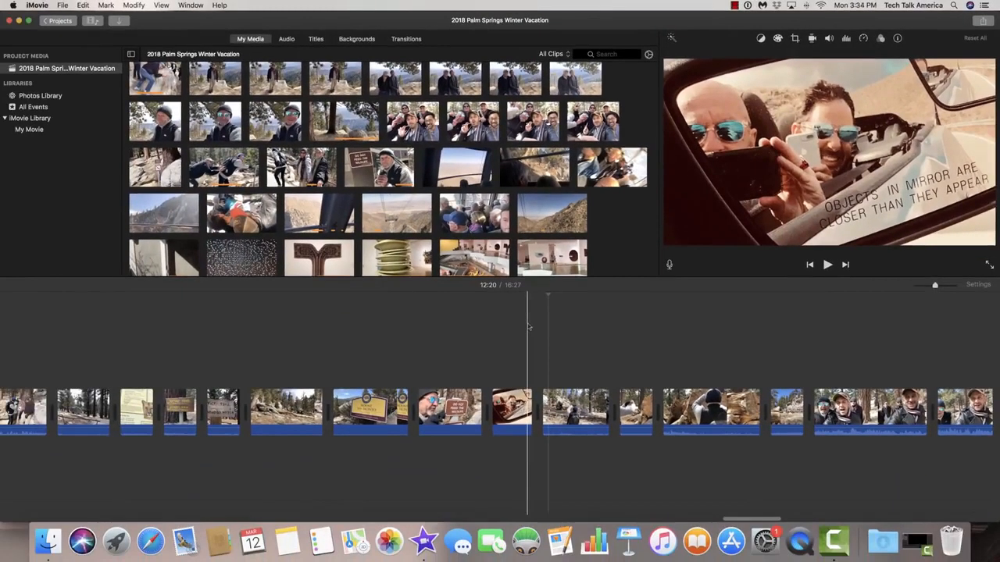
# Lengthen the mirror photo in the timeline to about 7 seconds and play it through into the following clip
pyautogui.click(511, 408)
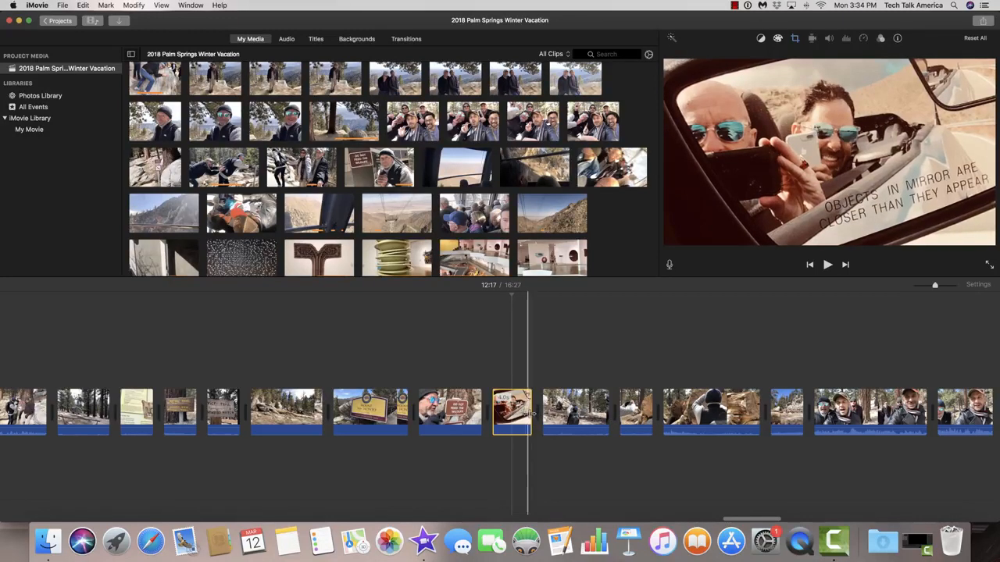
pyautogui.moveTo(531, 413); pyautogui.dragTo(564, 415)
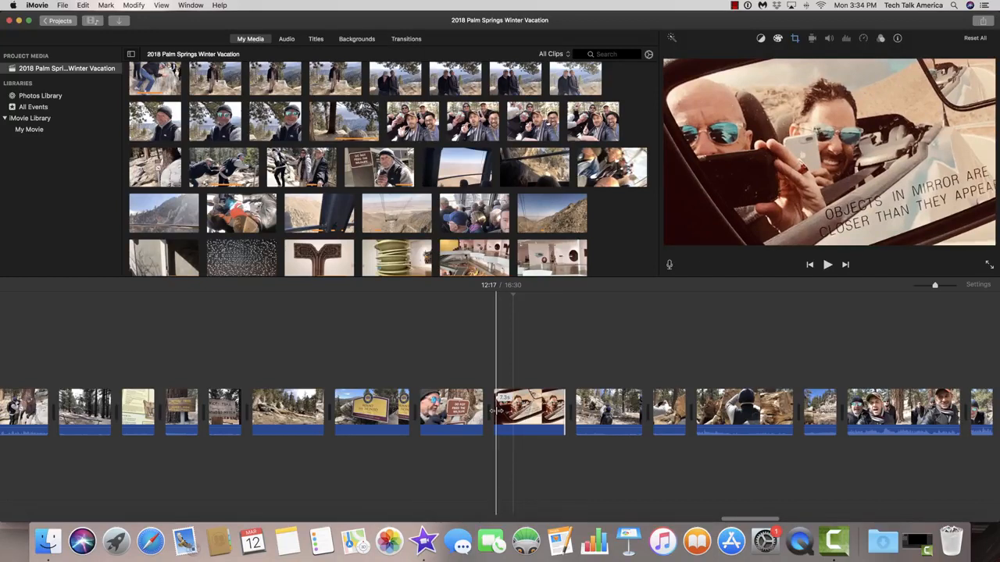
pyautogui.press('space')
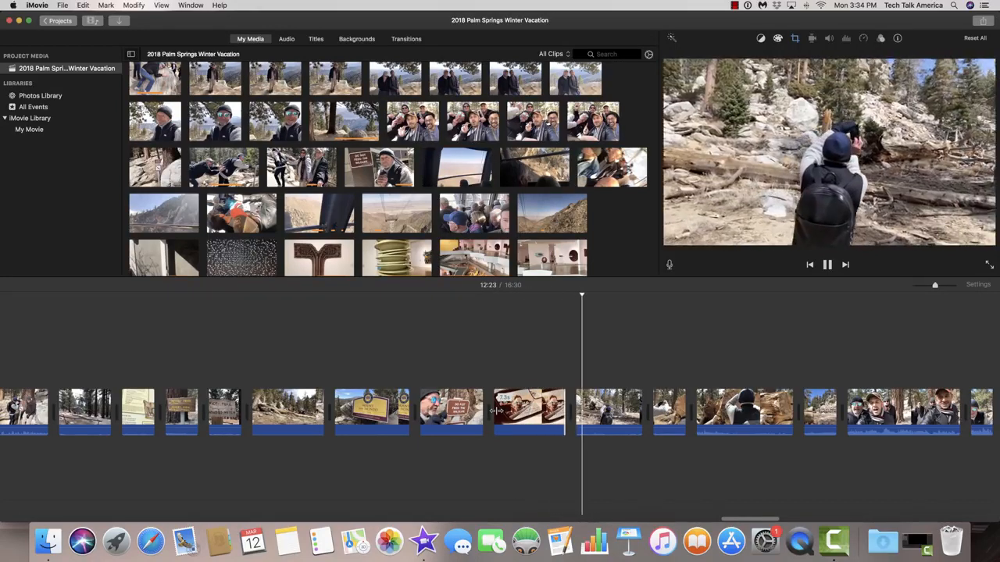
pyautogui.press('space')
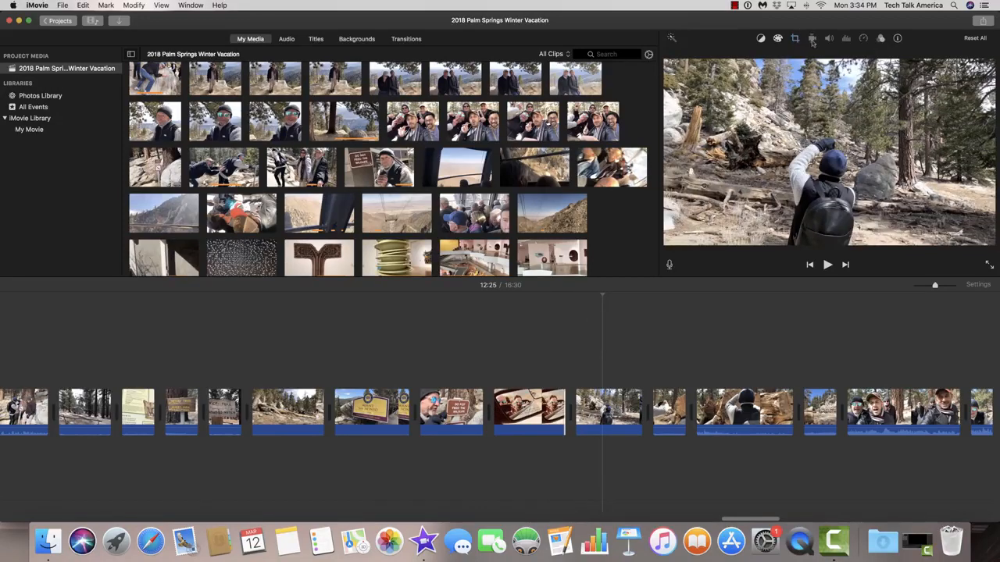
# Turn on Stabilize Shaky Video for the backpack hiker clip after the mirror photo and play that clip
pyautogui.click(613, 410)
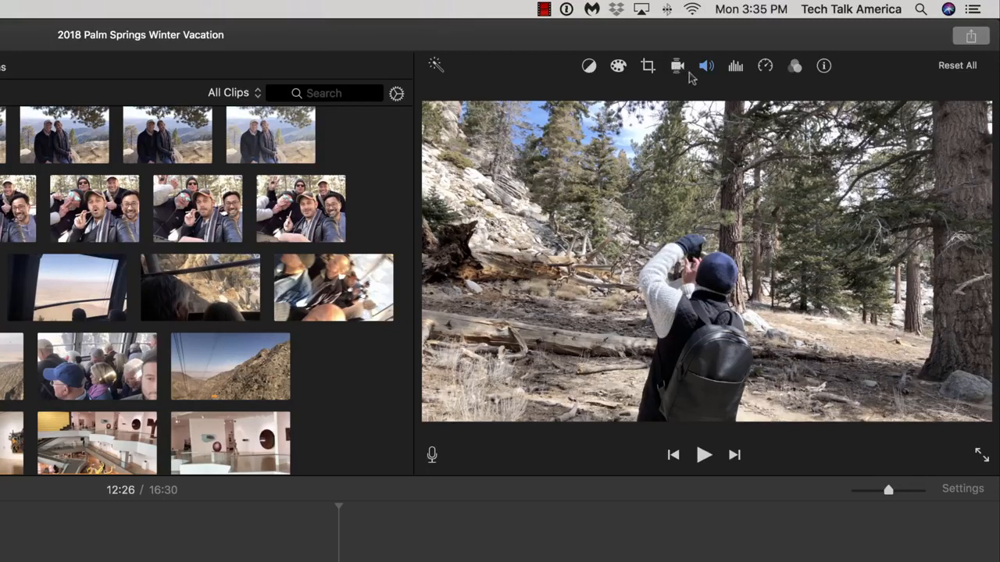
pyautogui.click(677, 67)
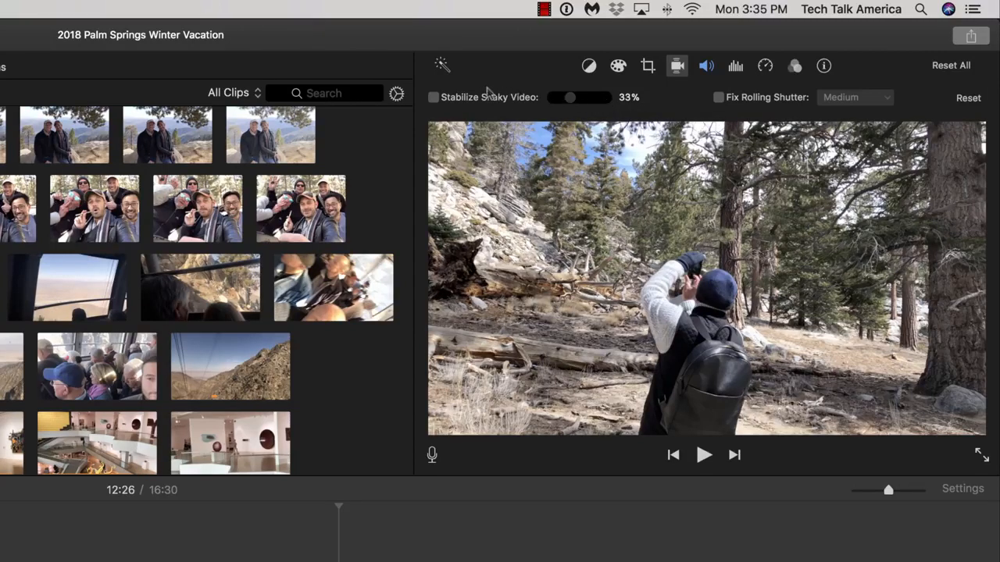
pyautogui.click(434, 97)
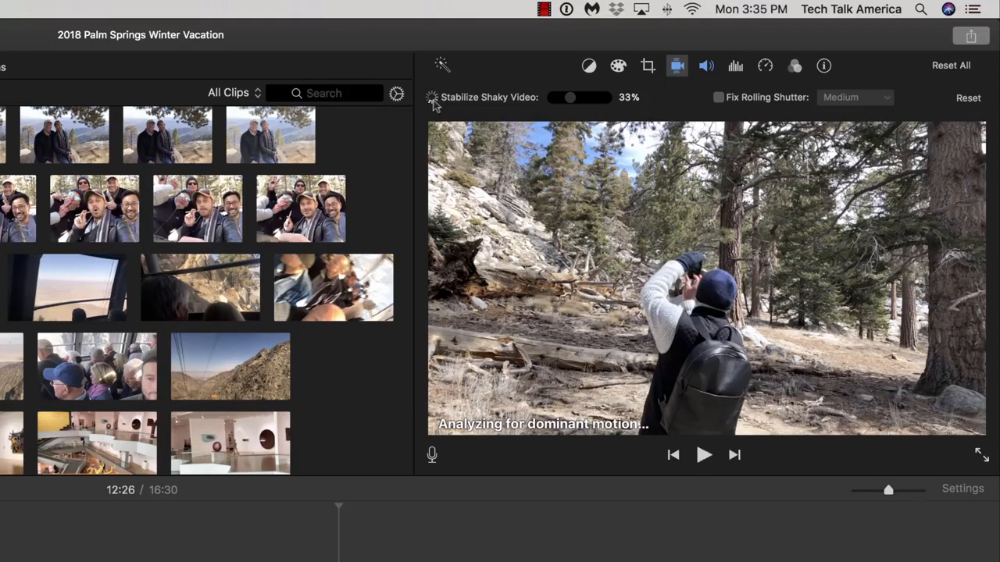
pyautogui.click(275, 543)
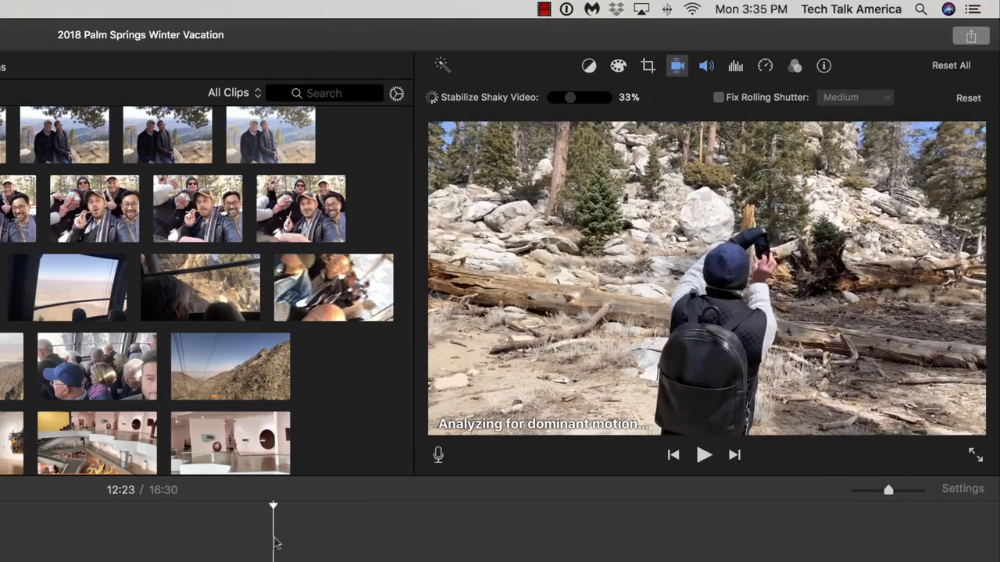
pyautogui.press('space')
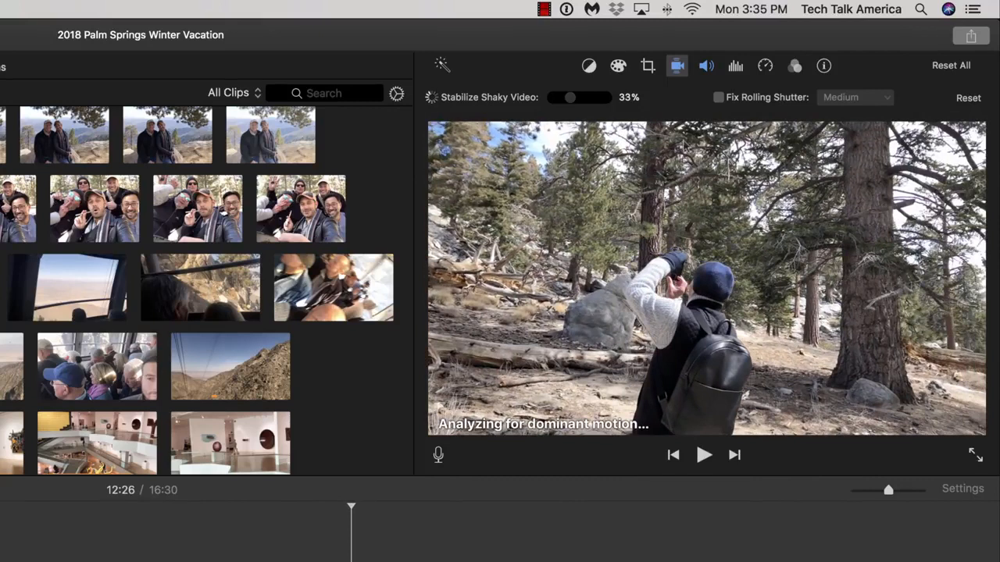
# Open the volume controls for the hiker clip and raise the volume of the nearby cut-log clip to 400%
pyautogui.click(706, 69)
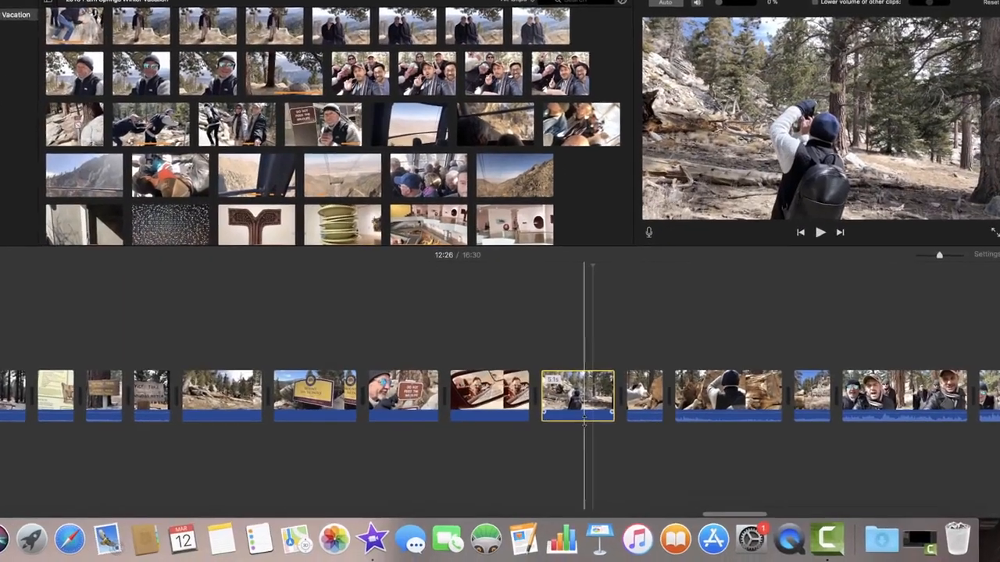
pyautogui.moveTo(614, 434); pyautogui.dragTo(613, 431)
pyautogui.moveTo(500, 379); pyautogui.dragTo(502, 379)
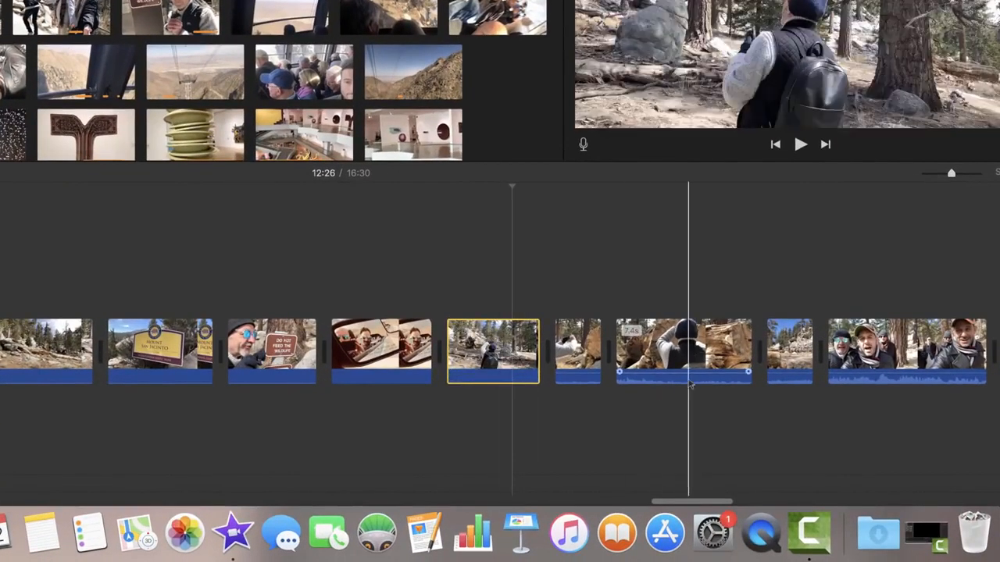
pyautogui.moveTo(684, 373); pyautogui.dragTo(683, 363)
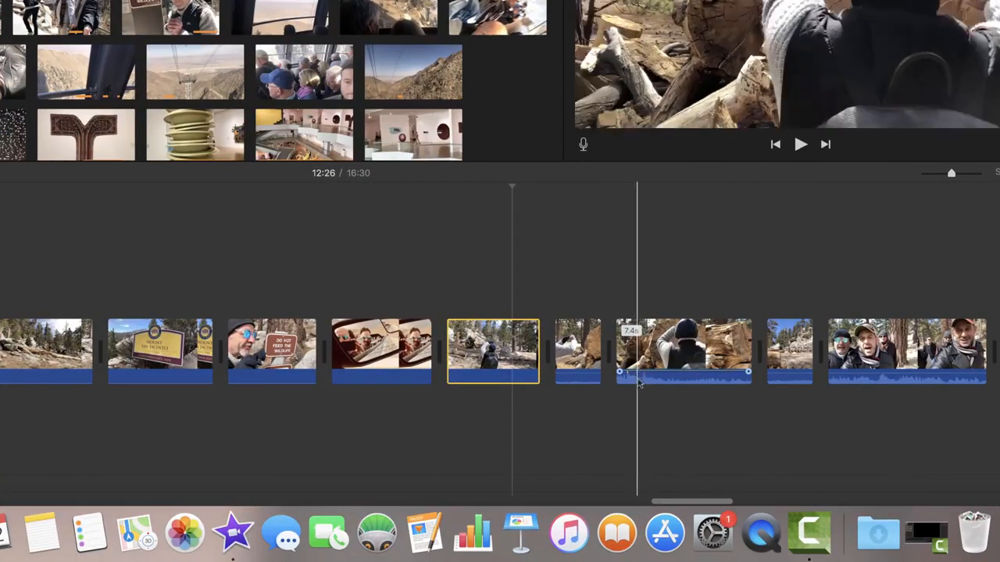
pyautogui.click(644, 375)
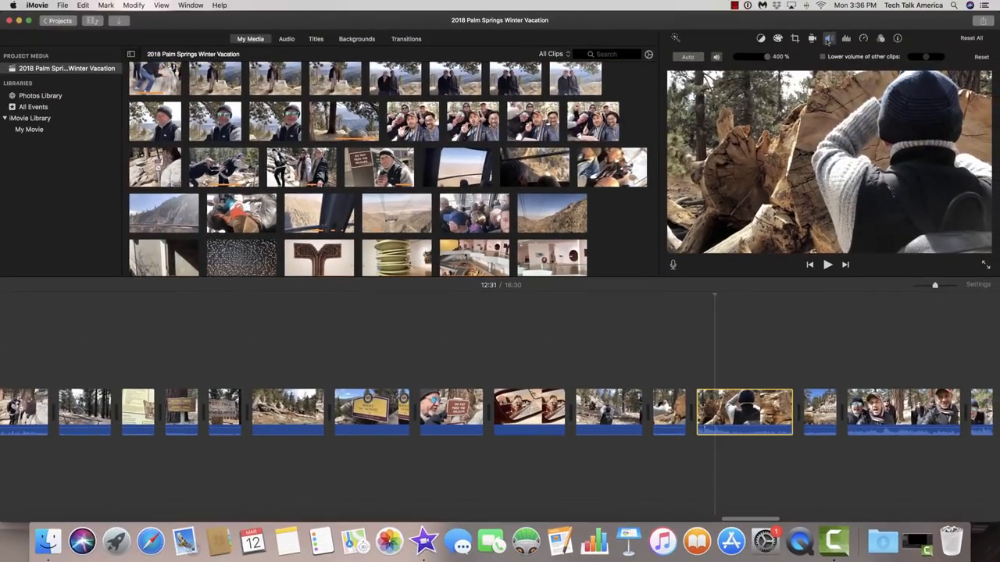
# Open the speed controls for the sped-up umbrella clip after the red station wagon and bring up its available speed choices
pyautogui.click(862, 39)
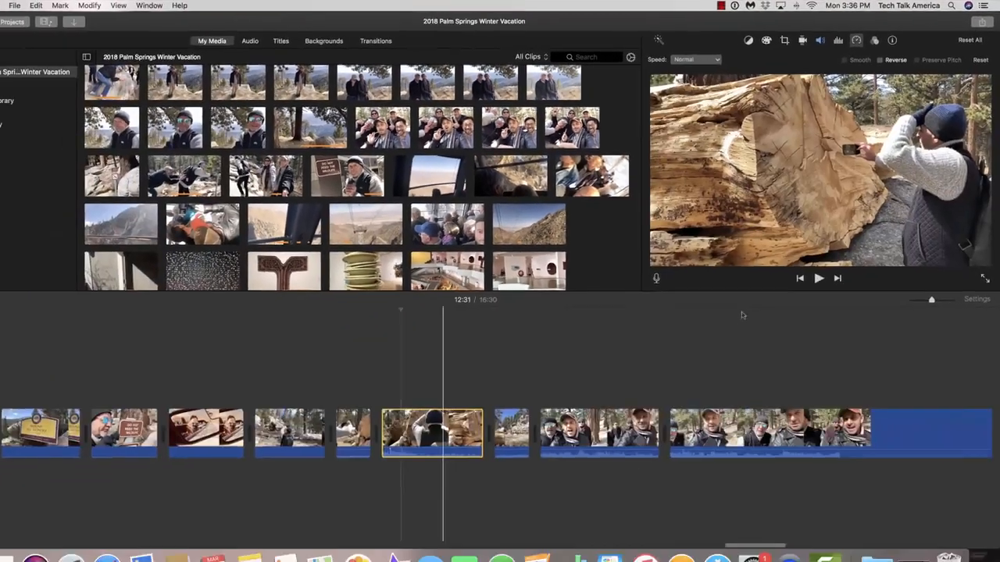
pyautogui.hscroll(6, 754, 300)
pyautogui.hscroll(-16, 755, 300)
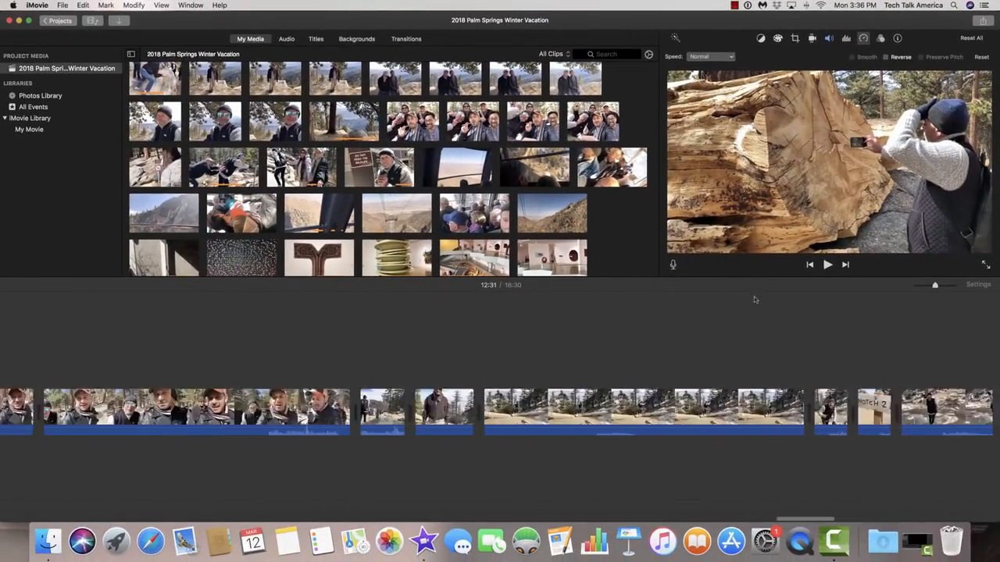
pyautogui.hscroll(-10, 754, 300)
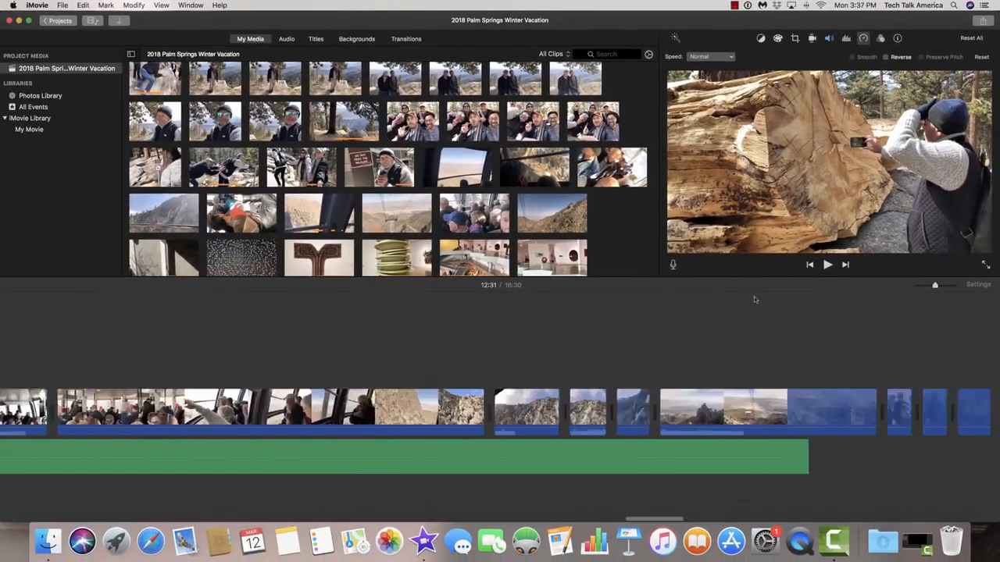
pyautogui.hscroll(-10, 754, 300)
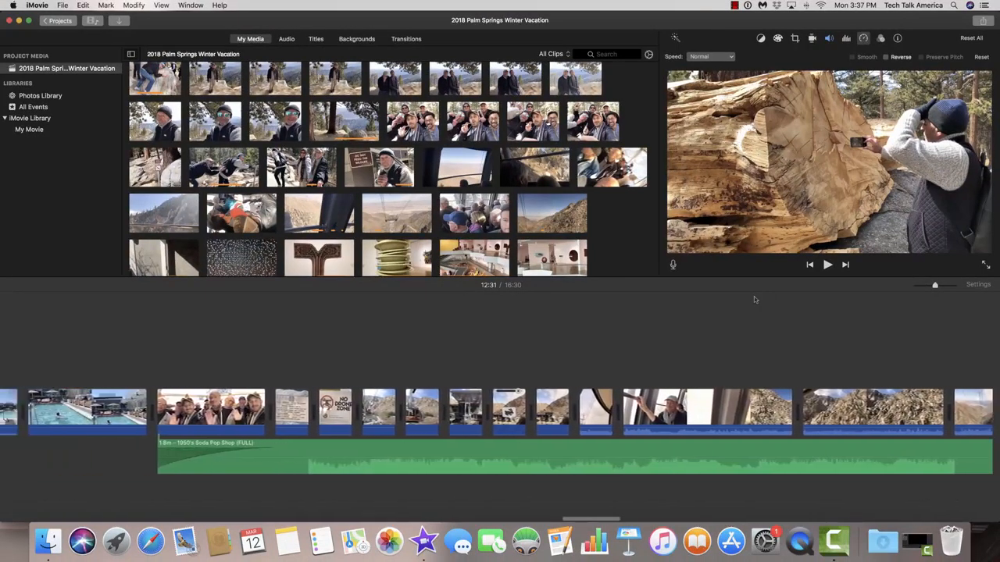
pyautogui.hscroll(-10, 754, 300)
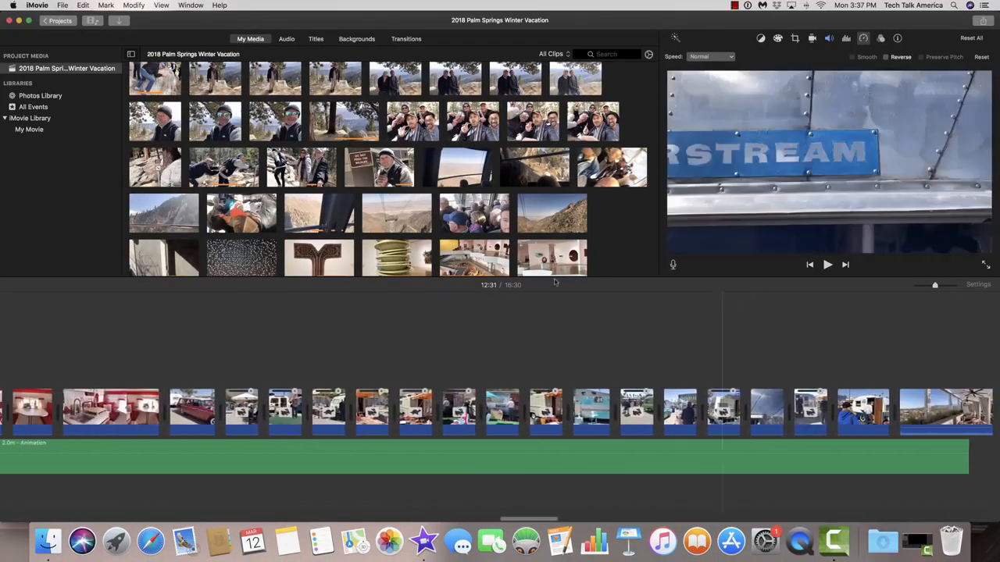
pyautogui.hscroll(-10, 450, 320)
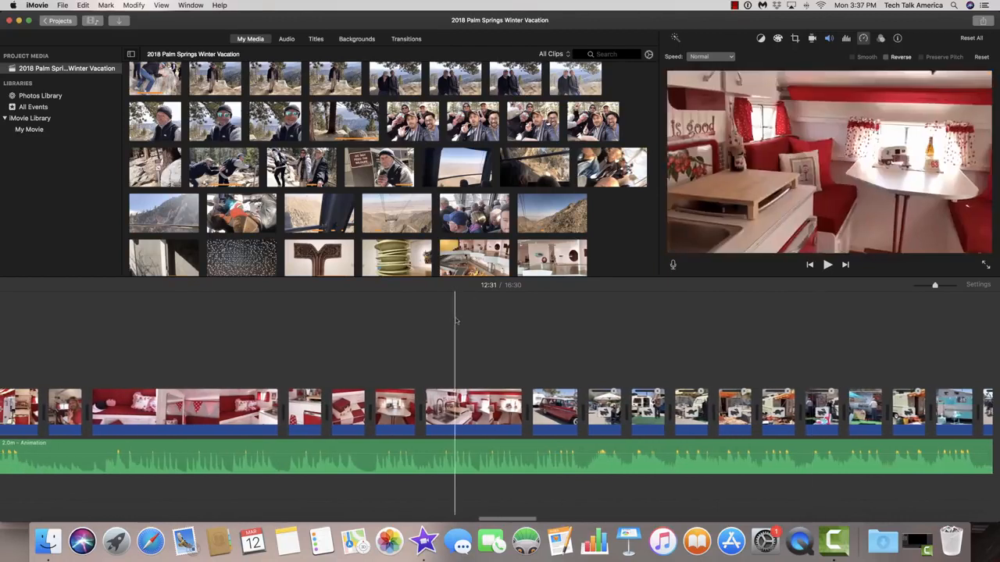
pyautogui.hscroll(3, 515, 336)
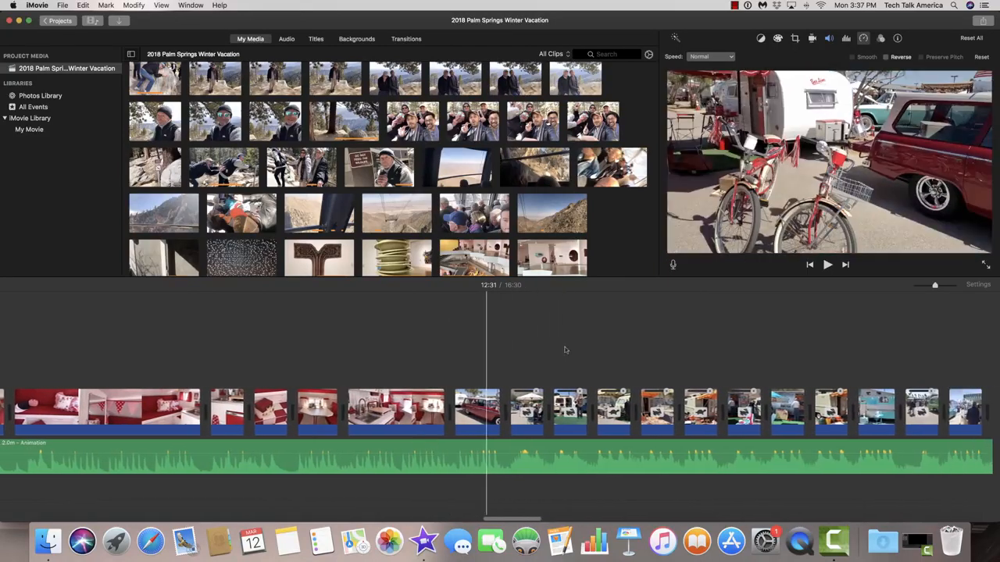
pyautogui.click(509, 344)
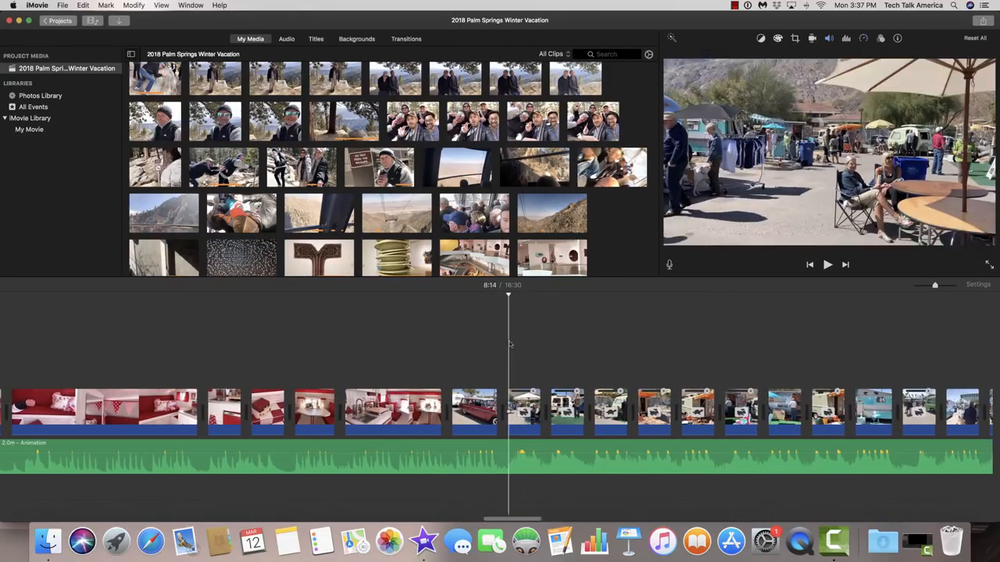
pyautogui.click(863, 39)
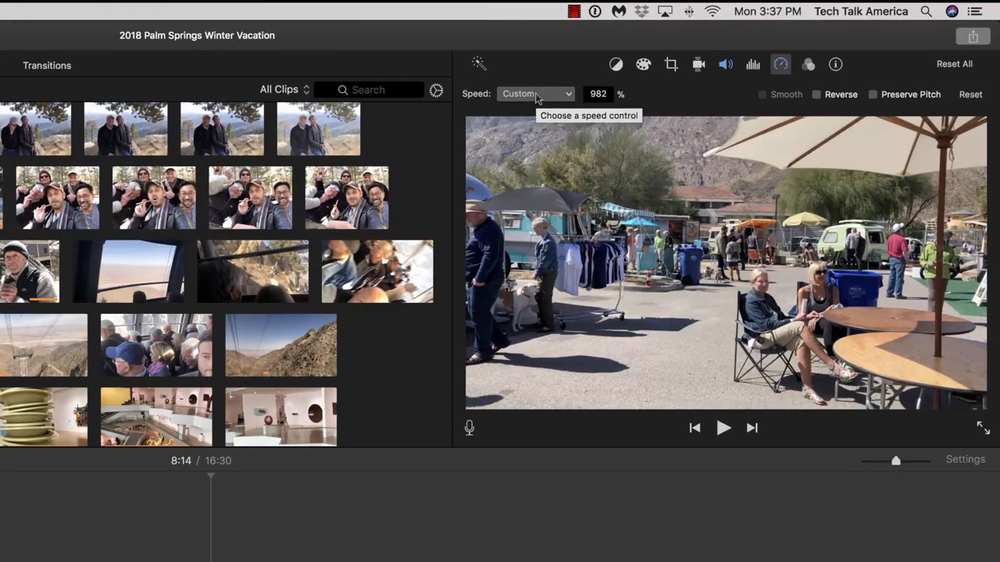
pyautogui.click(532, 95)
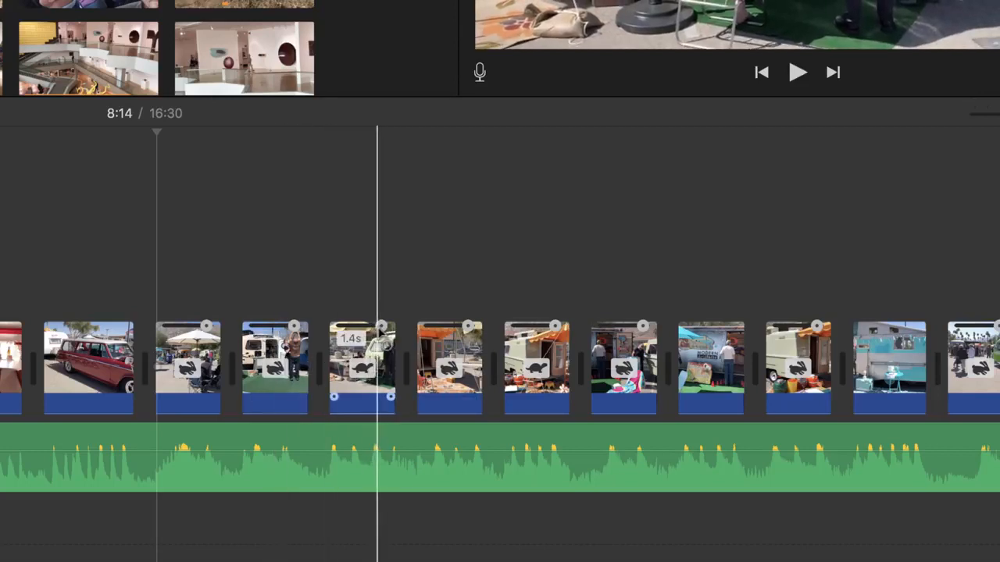
# Fine-tune the playback speed of the slow-motion white van clip directly in the timeline, ending at the sped-up clip before it
pyautogui.moveTo(380, 328)
pyautogui.mouseDown()
pyautogui.moveTo(511, 353)
pyautogui.moveTo(564, 348)
pyautogui.moveTo(378, 341)
pyautogui.mouseUp()
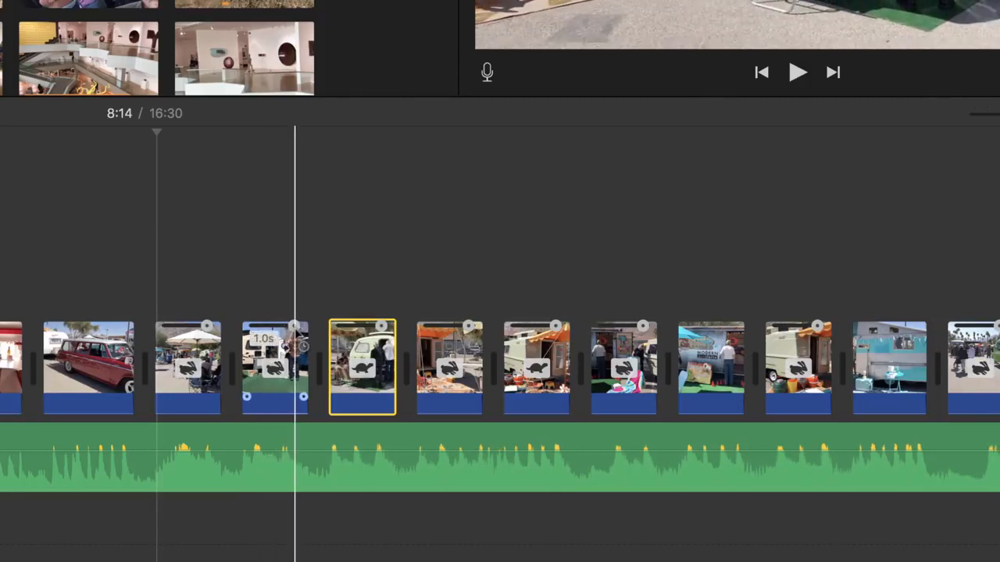
pyautogui.click(297, 342)
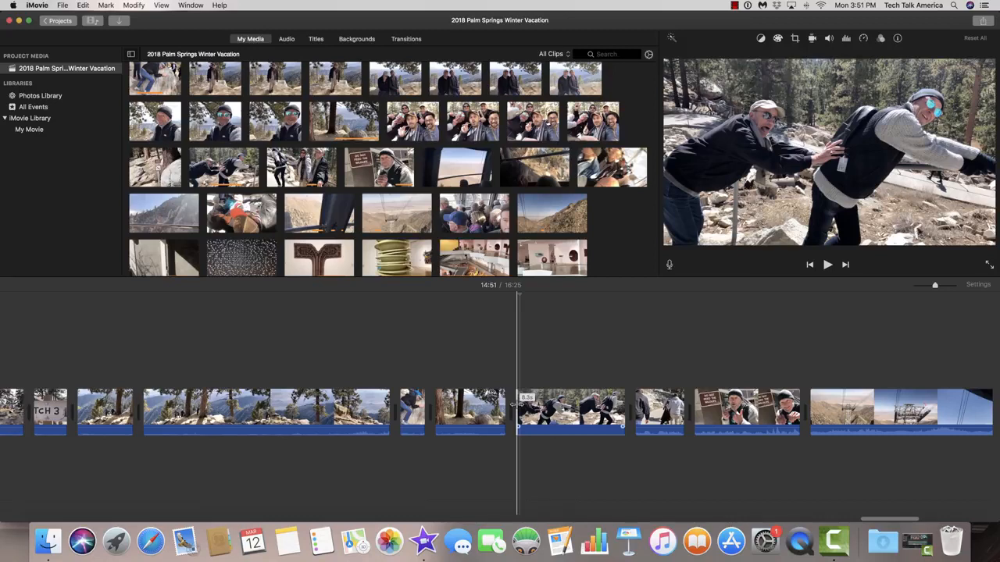
# Preview the clip of two men pushing at the railing and apply the Silent Era clip filter to it
pyautogui.press('space')
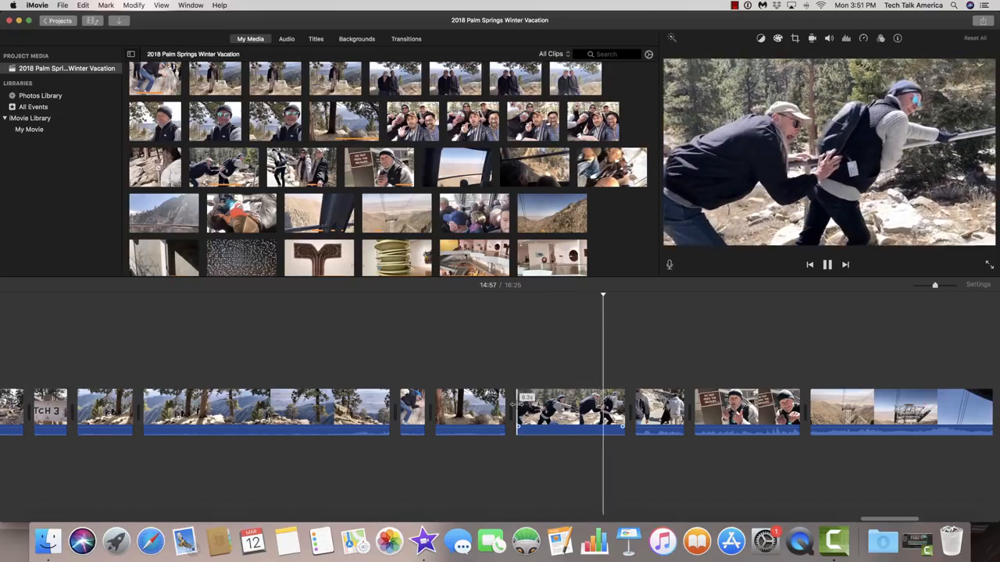
pyautogui.press('space')
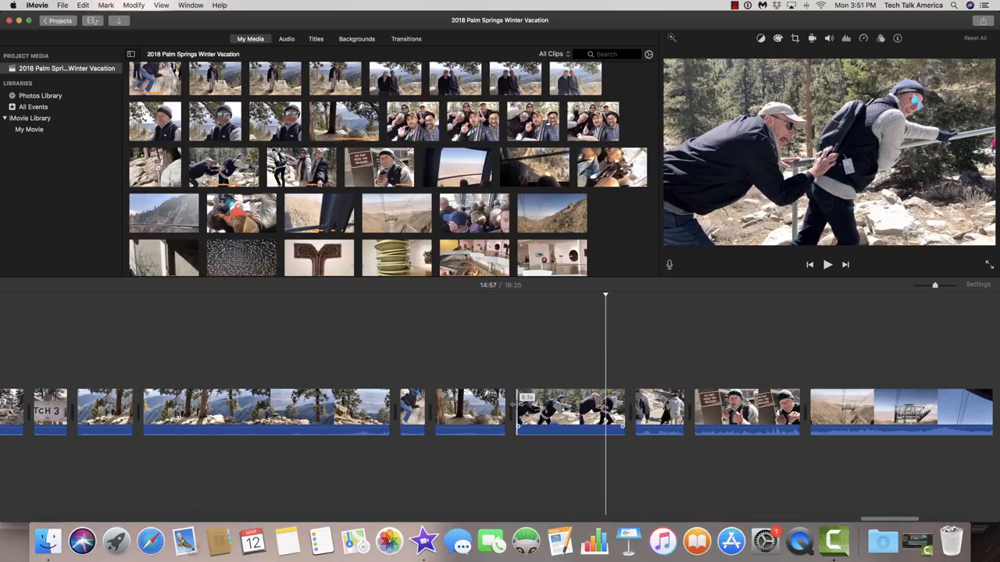
pyautogui.click(541, 412)
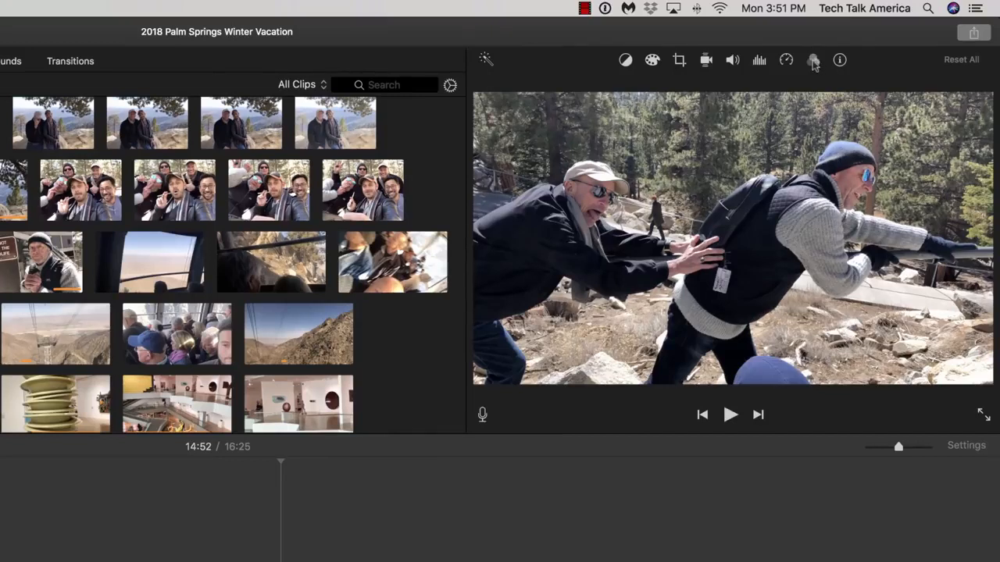
pyautogui.click(812, 61)
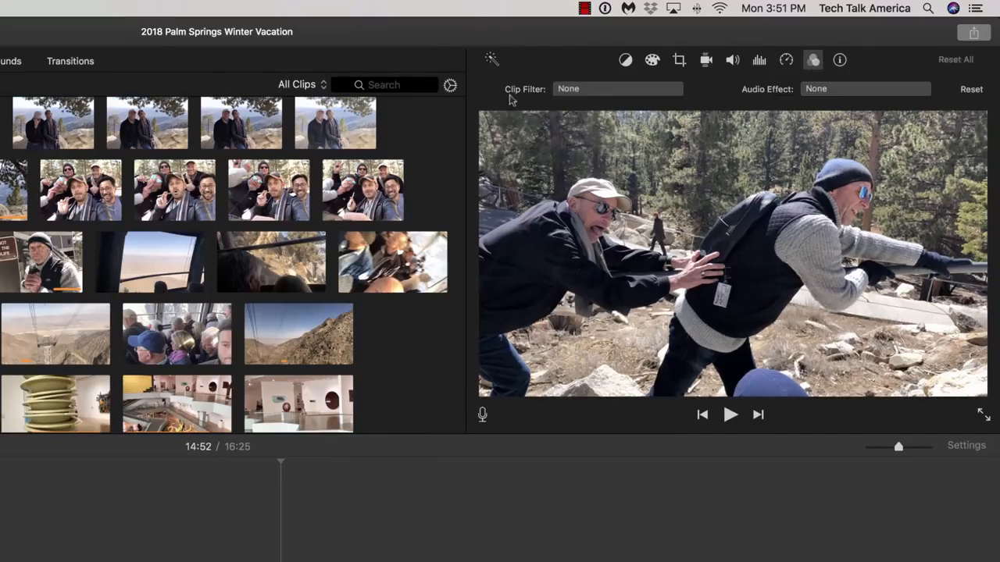
pyautogui.click(578, 90)
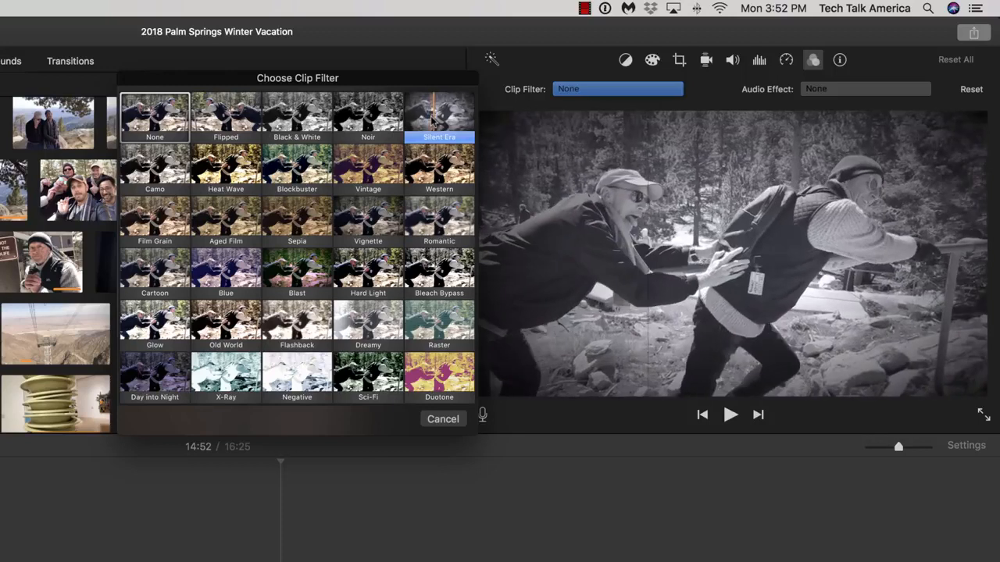
pyautogui.click(432, 121)
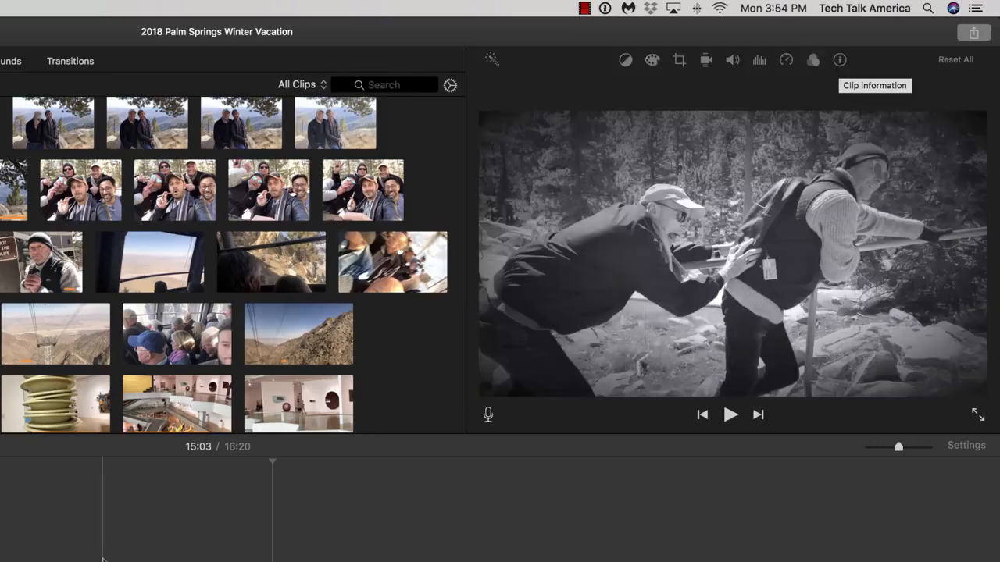
# Select the Silent Era railing clip and open its clip information
pyautogui.click(72, 561)
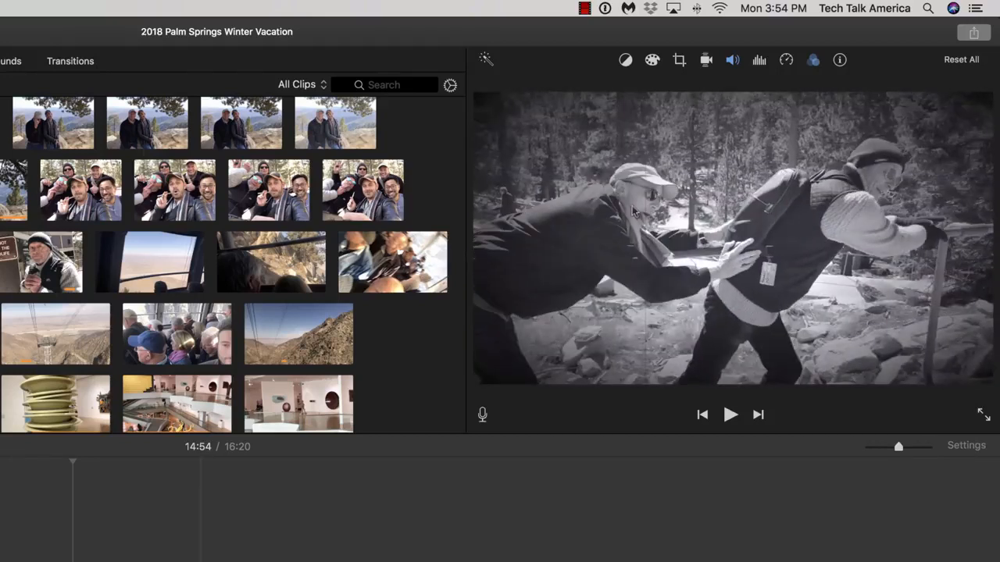
pyautogui.click(840, 63)
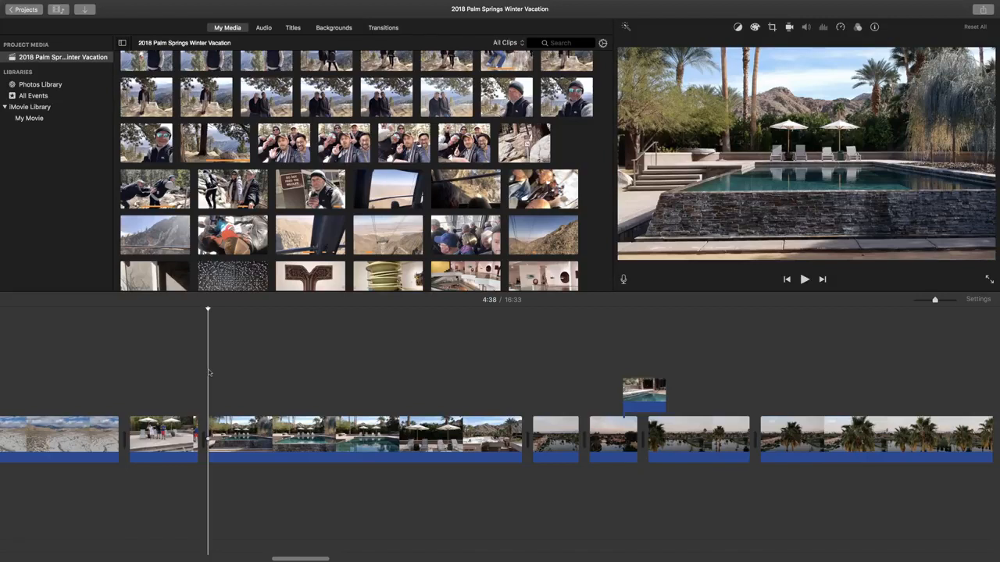
# Play the long pool clip through to its view of the mountains
pyautogui.press('space')
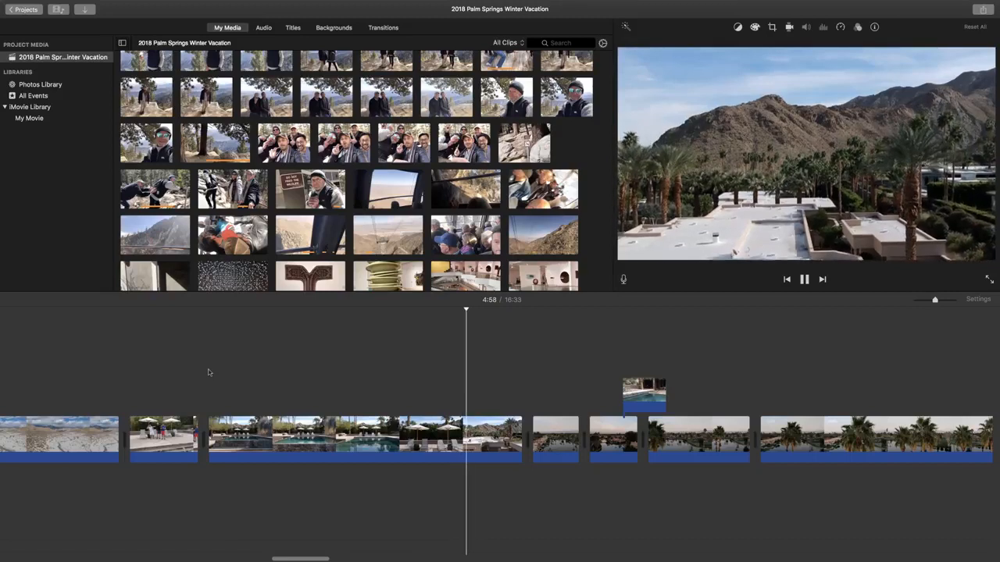
pyautogui.press('space')
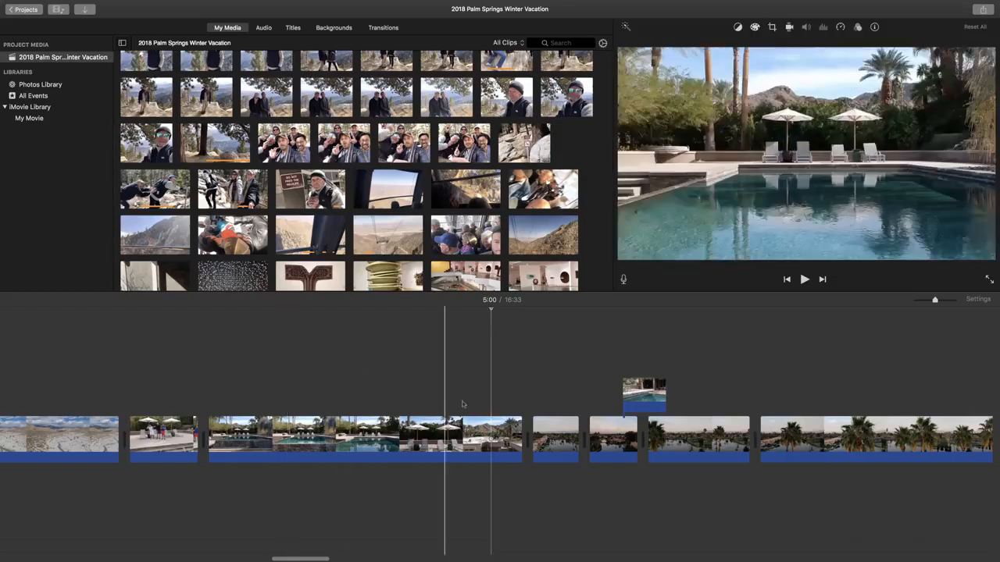
# Add a Flash and Freeze Frame to the pool clip at the mountain view, at 4:59, and play back the effect
pyautogui.click(491, 438)
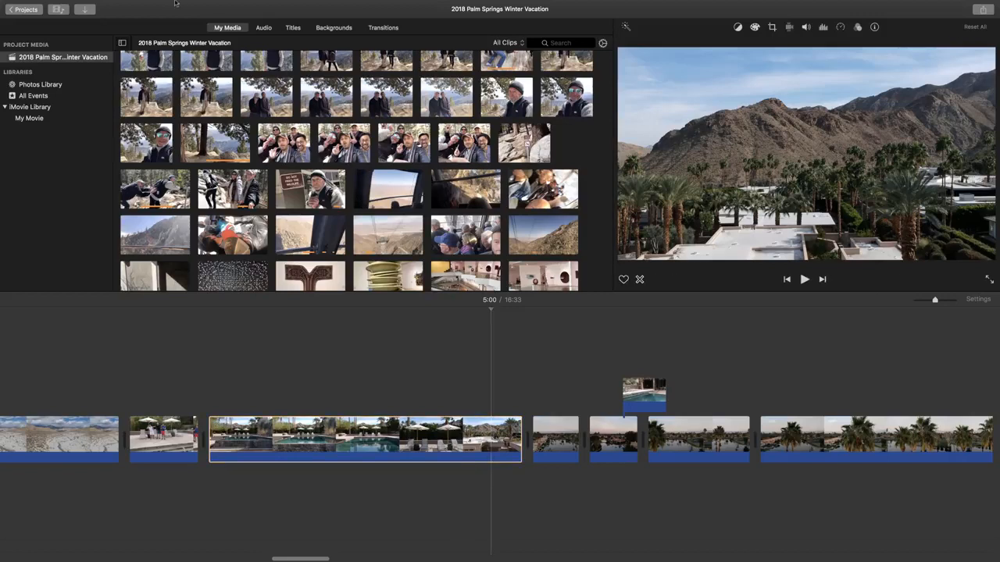
pyautogui.moveTo(177, 3)
pyautogui.click(132, 6)
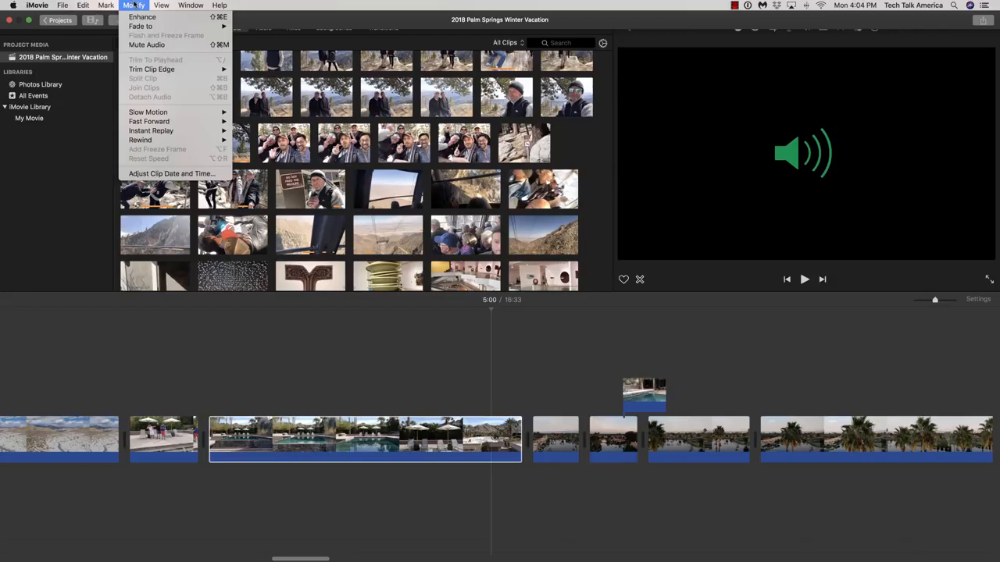
pyautogui.click(486, 426)
pyautogui.click(488, 428)
pyautogui.click(134, 6)
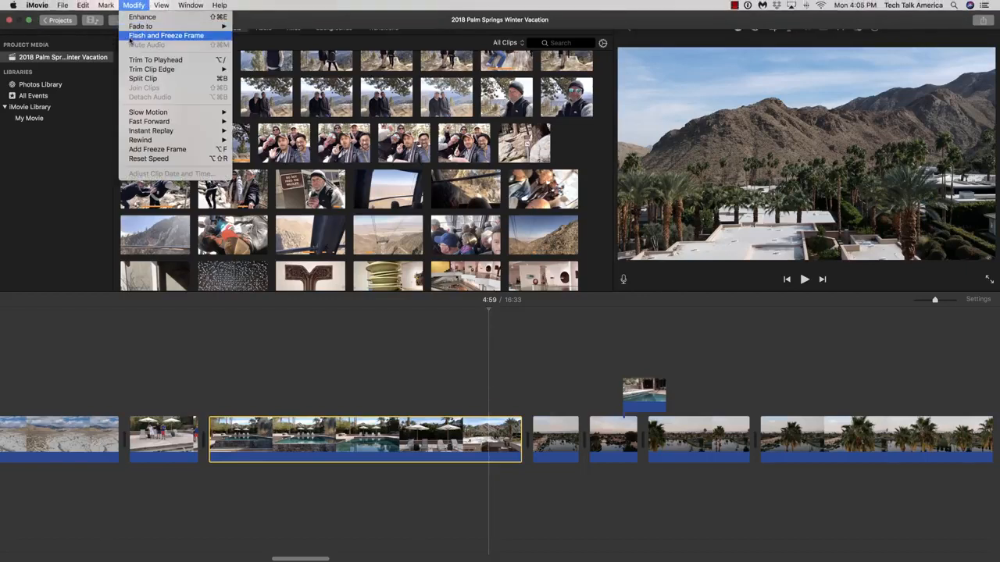
pyautogui.click(171, 36)
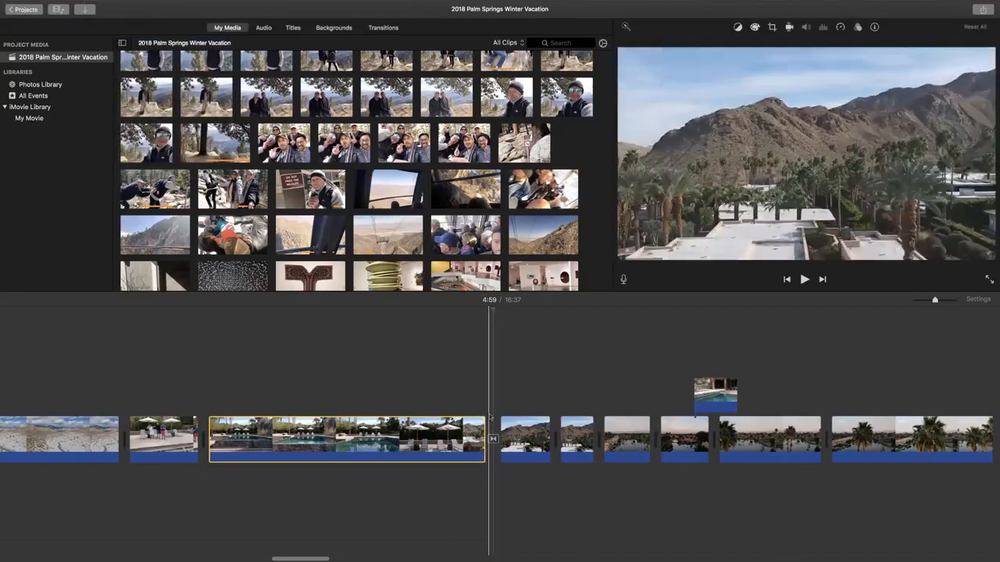
pyautogui.press('space')
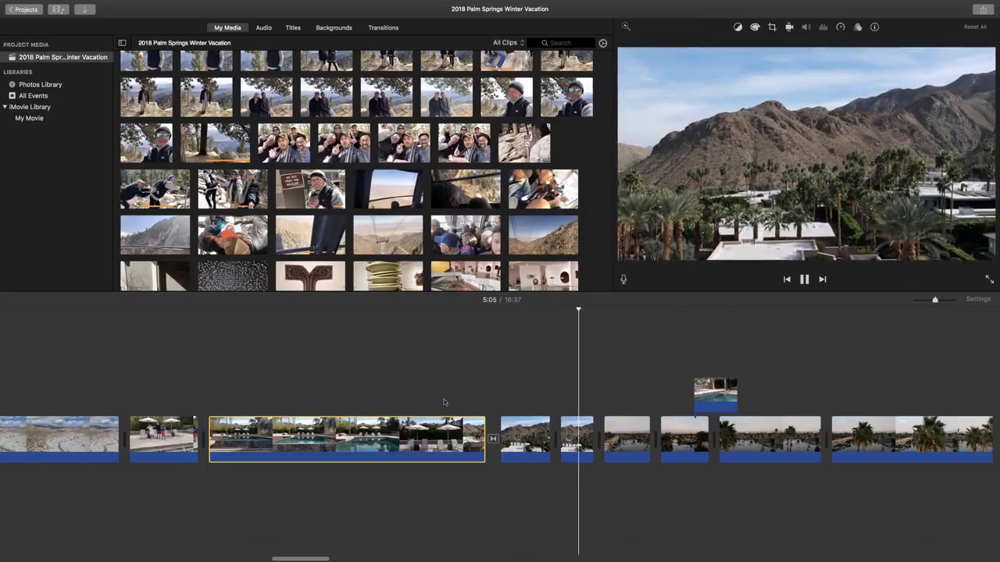
pyautogui.press('space')
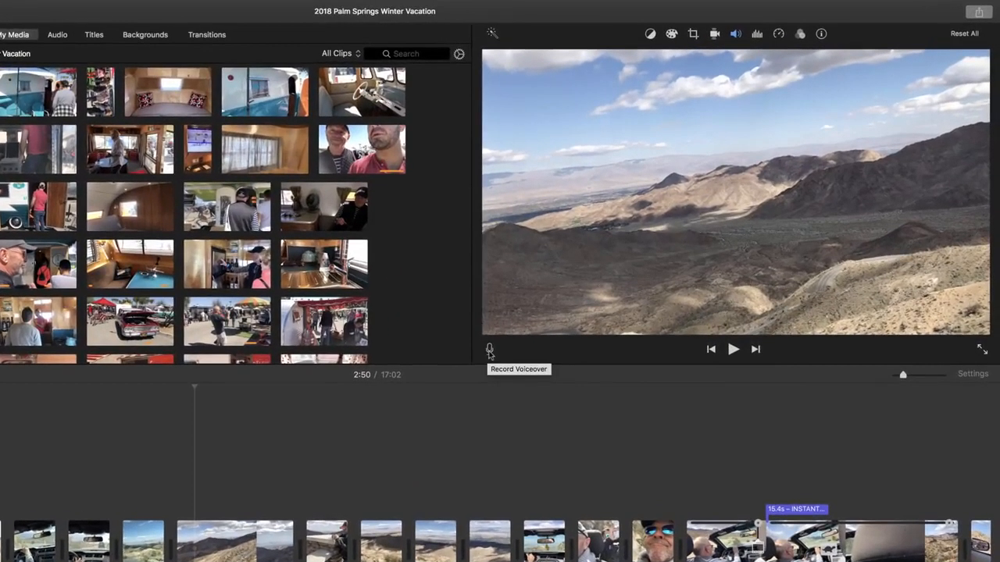
# Open the voiceover recording controls for the desert mountain clip at 2:50 and review the input source, volume and mute options
pyautogui.click(490, 352)
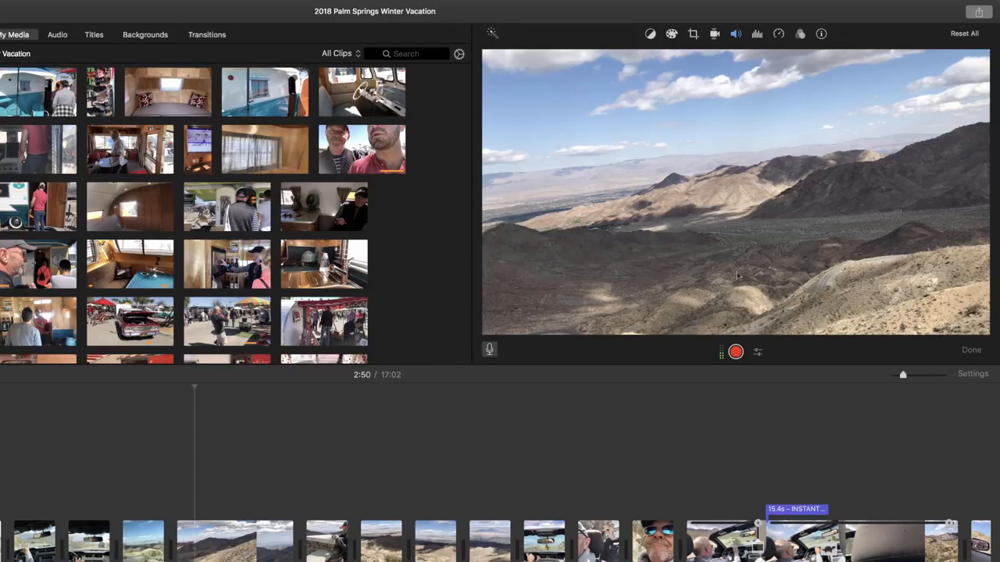
pyautogui.click(759, 353)
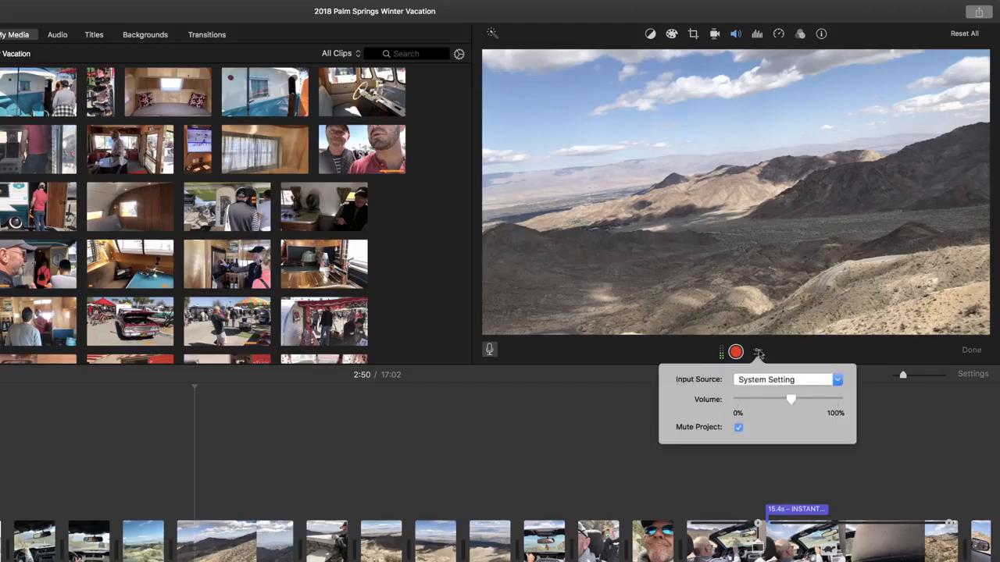
pyautogui.click(758, 380)
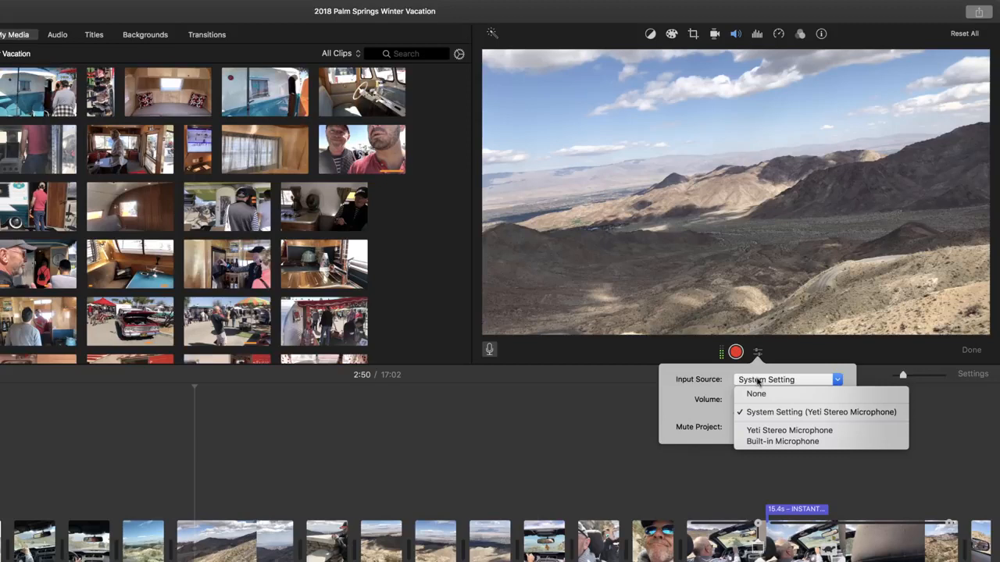
pyautogui.click(742, 380)
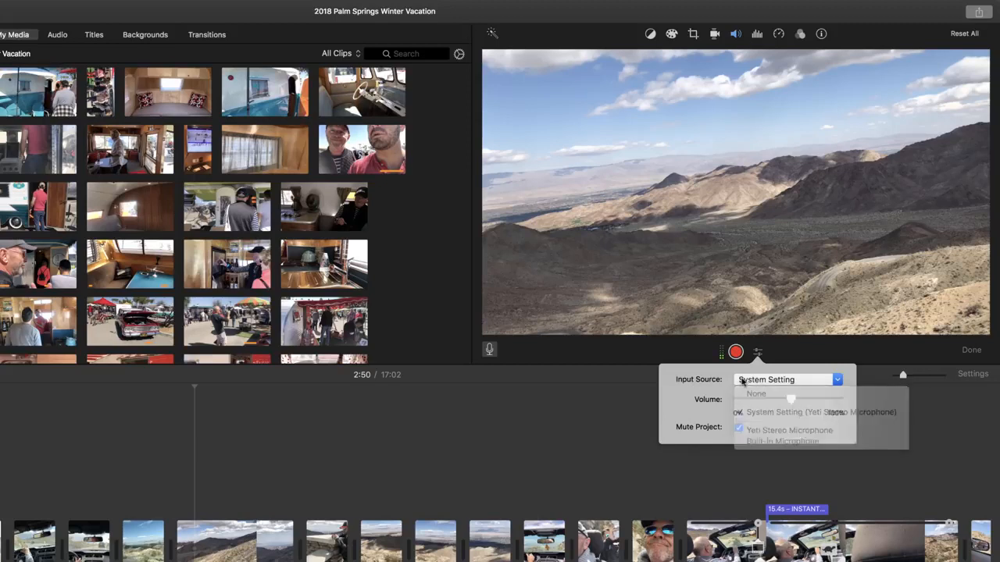
pyautogui.click(815, 353)
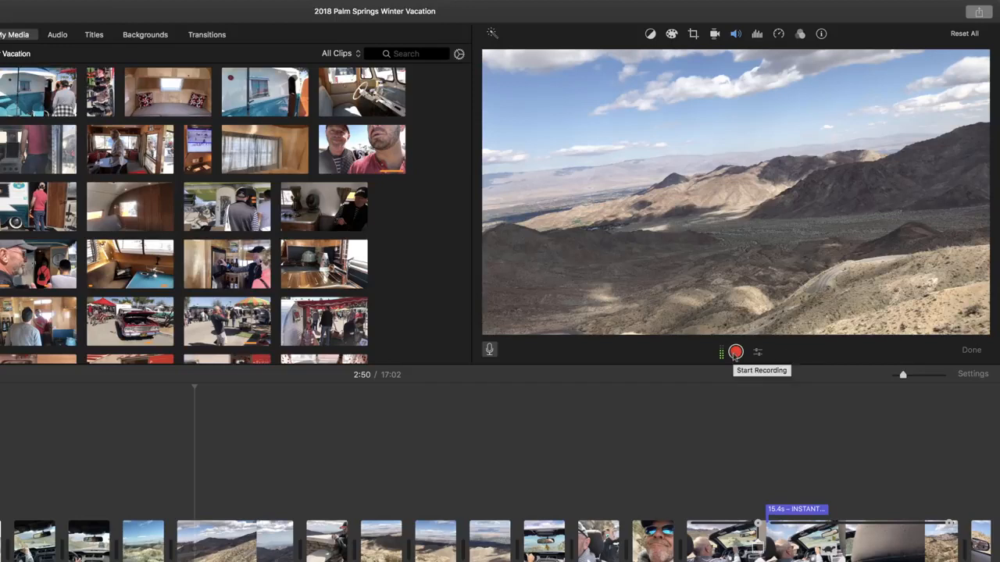
pyautogui.click(757, 352)
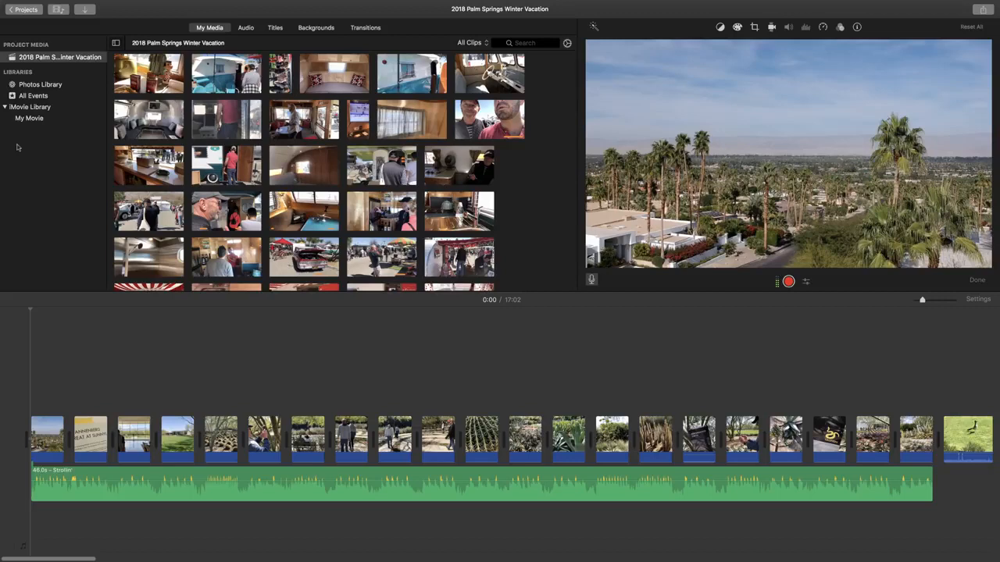
# Bring up the sharing and export destinations for the finished vacation movie
pyautogui.click(62, 5)
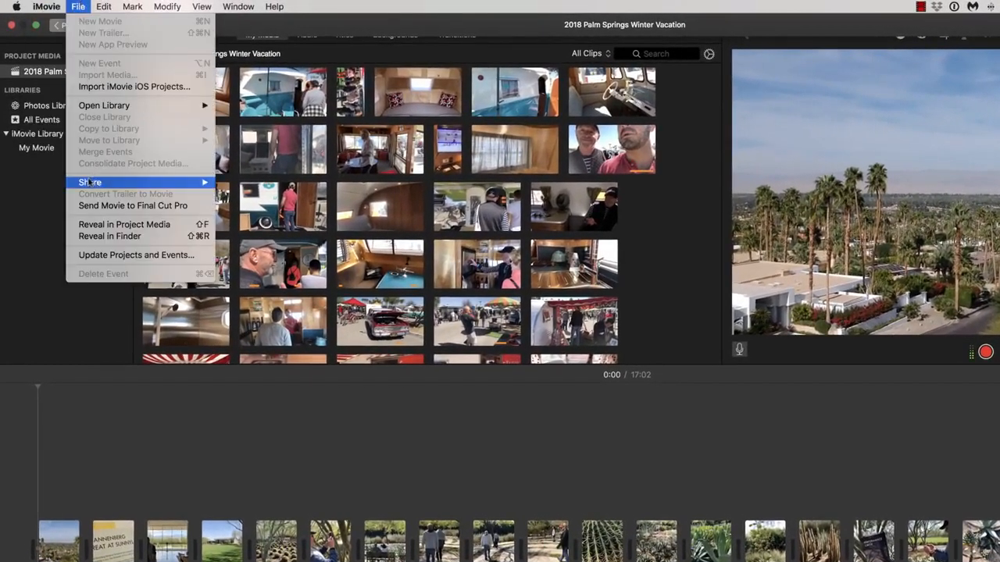
pyautogui.moveTo(88, 183)
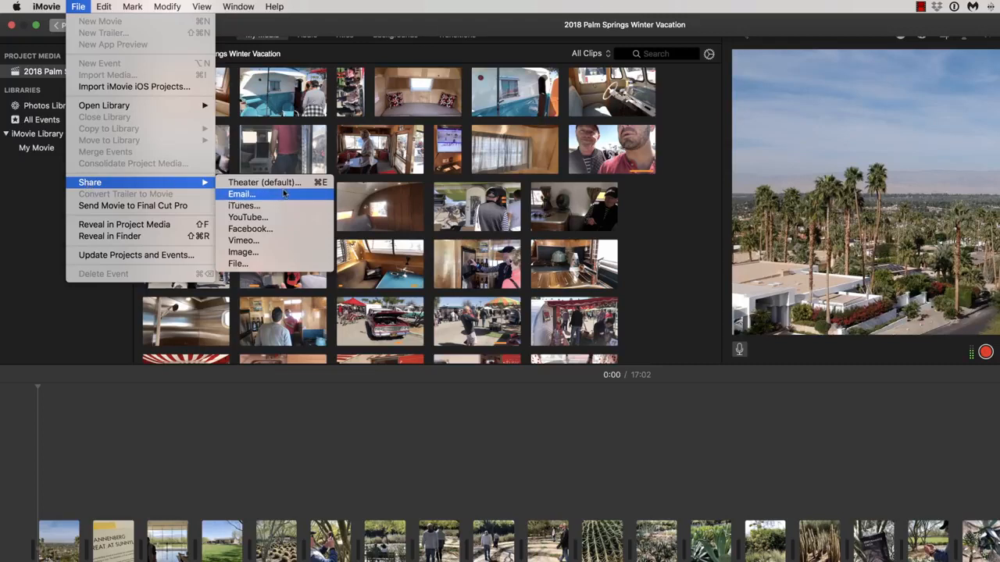